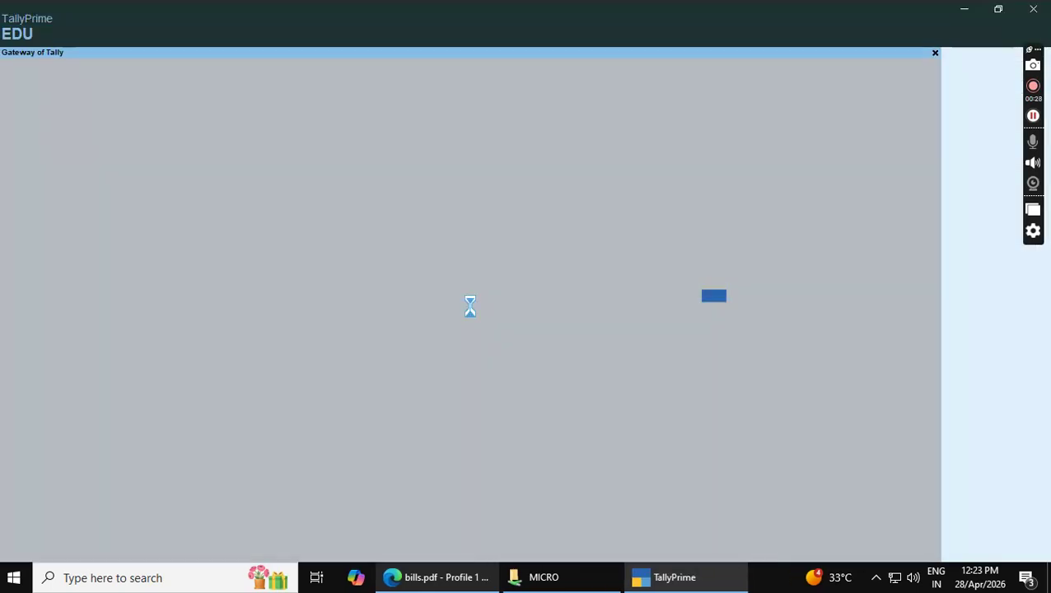
Continue in Educational Mode and start creating a new company from the company list
{"action": "left_click", "coordinate": [310, 350]}
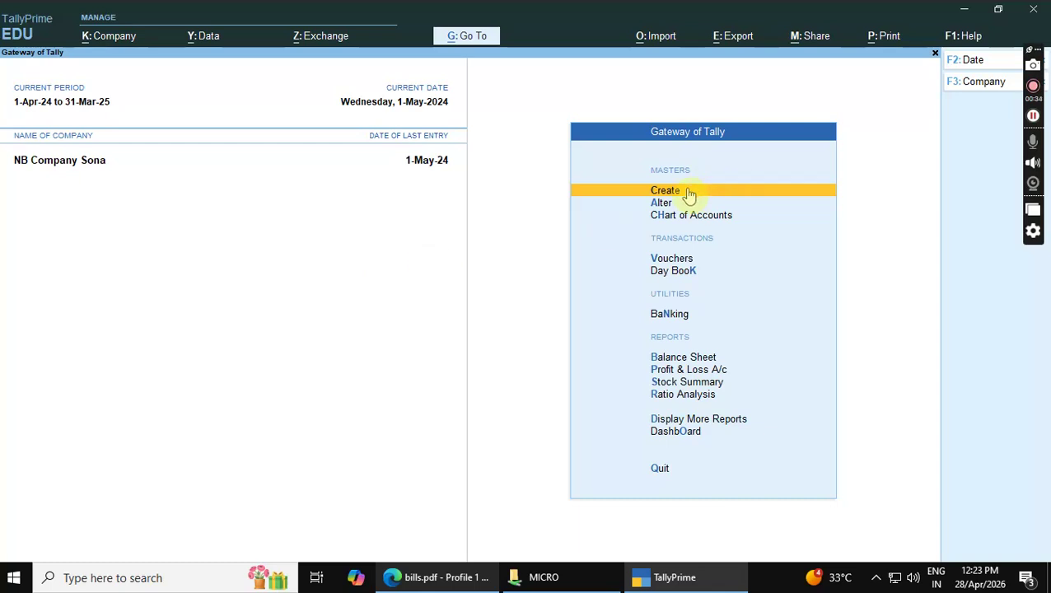
{"action": "left_click", "coordinate": [984, 83]}
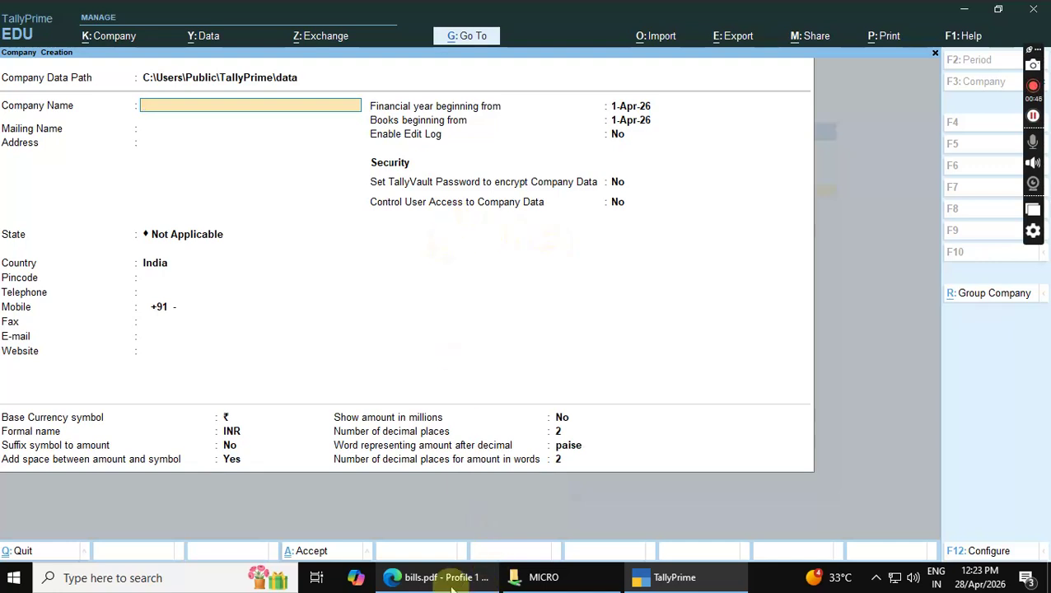
{"action": "left_click", "coordinate": [432, 581]}
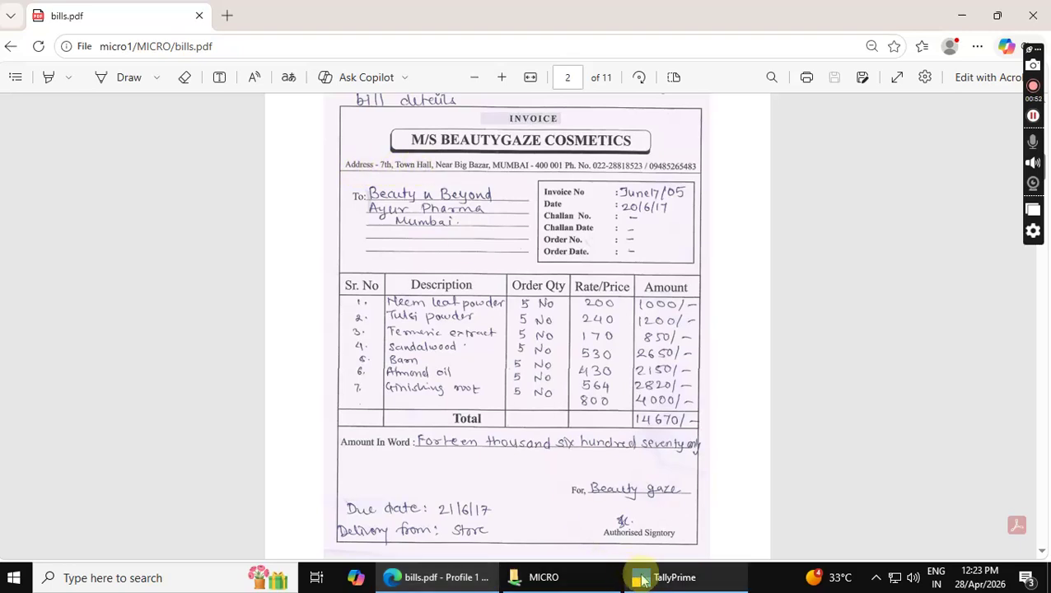
Return to TallyPrime's company creation form
{"action": "left_click", "coordinate": [639, 579]}
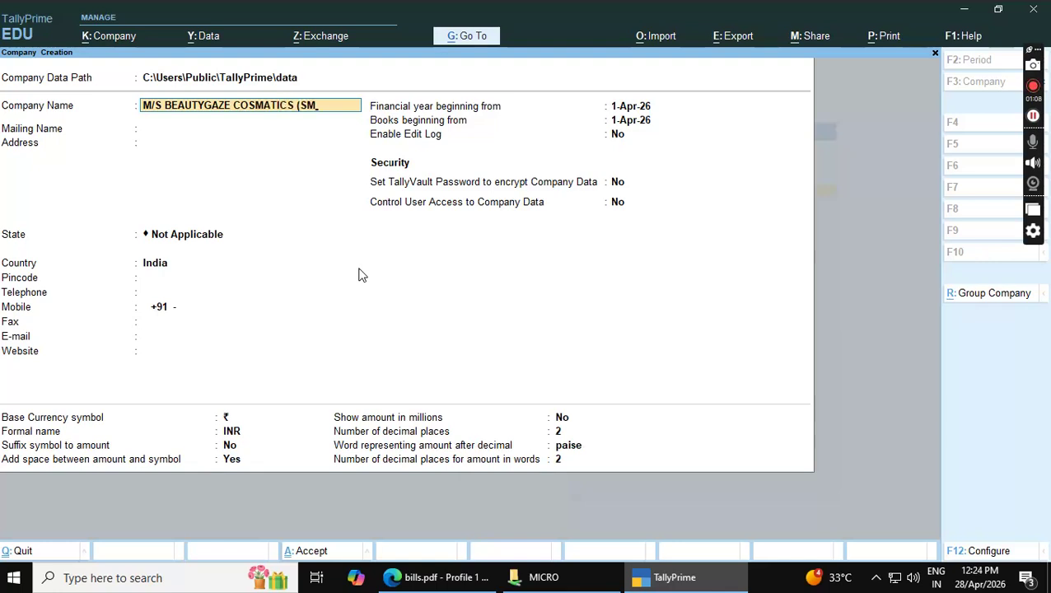
Confirm the company name and enter the address line 'Near Big Bazar'
{"action": "key", "text": "Return"}
{"action": "key", "text": "Return"}
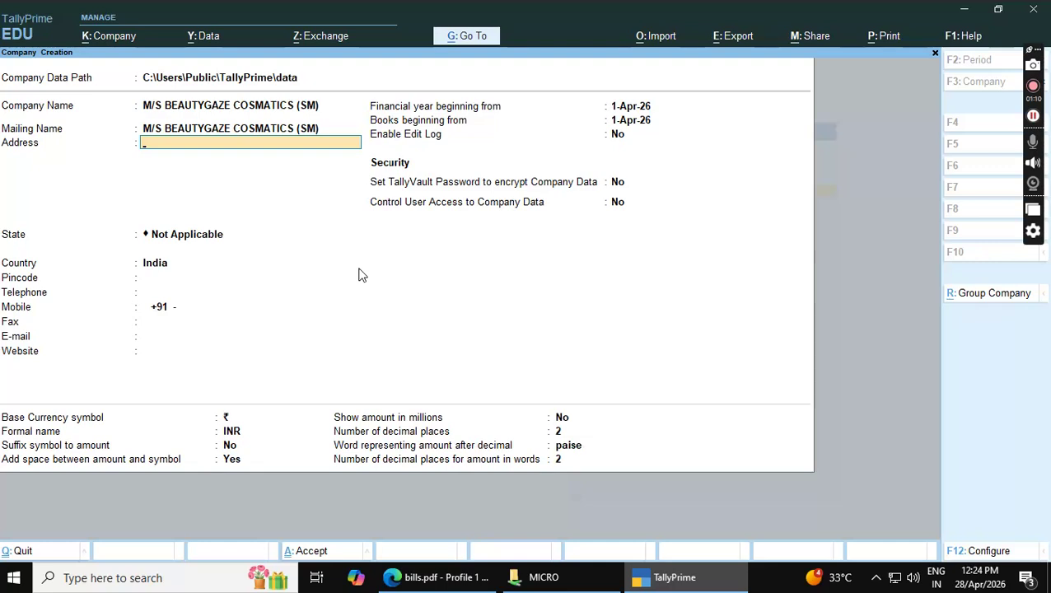
{"action": "left_click", "coordinate": [449, 577]}
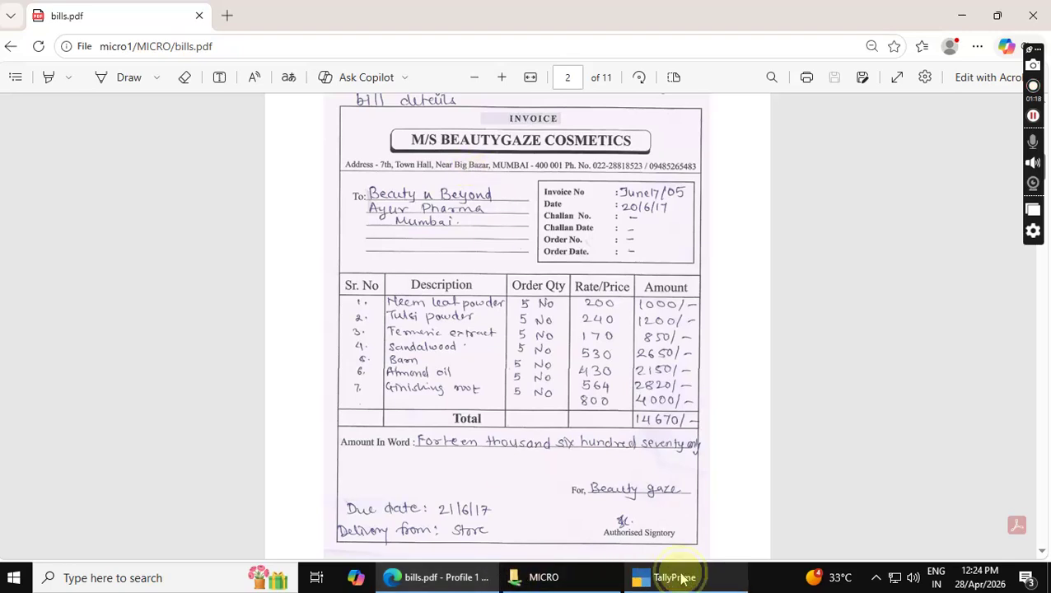
{"action": "left_click", "coordinate": [669, 578]}
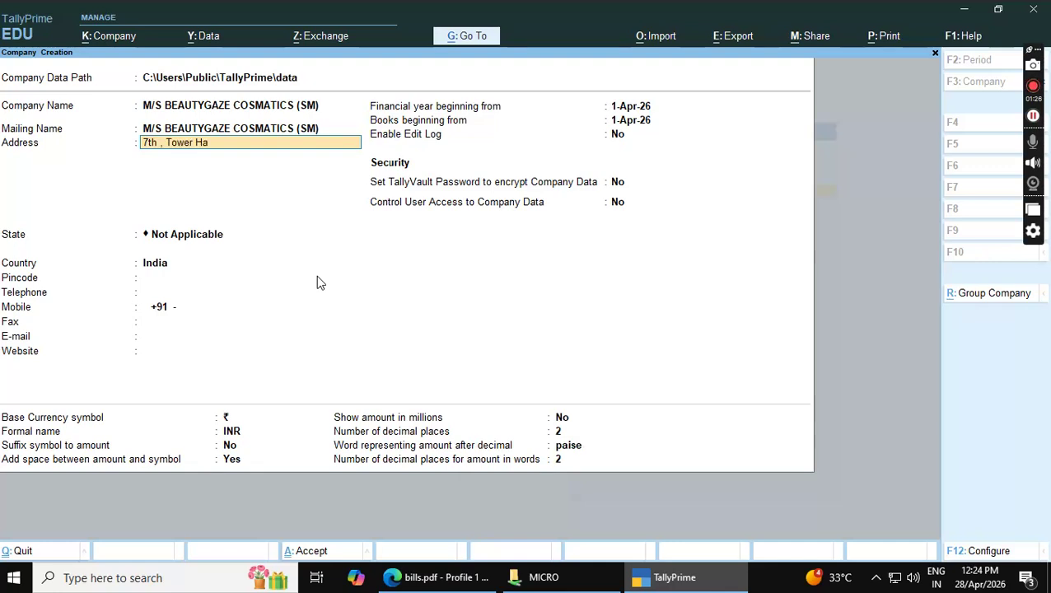
{"action": "type", "text": "Near Bifg"}
{"action": "key", "text": "BackSpace"}
{"action": "key", "text": "BackSpace"}
{"action": "type", "text": "g Bazar"}
{"action": "key", "text": "Return"}
Add Mumbai as an address line, set the state to Maharashtra, and continue to acceptance
{"action": "key", "text": "alt+Tab"}
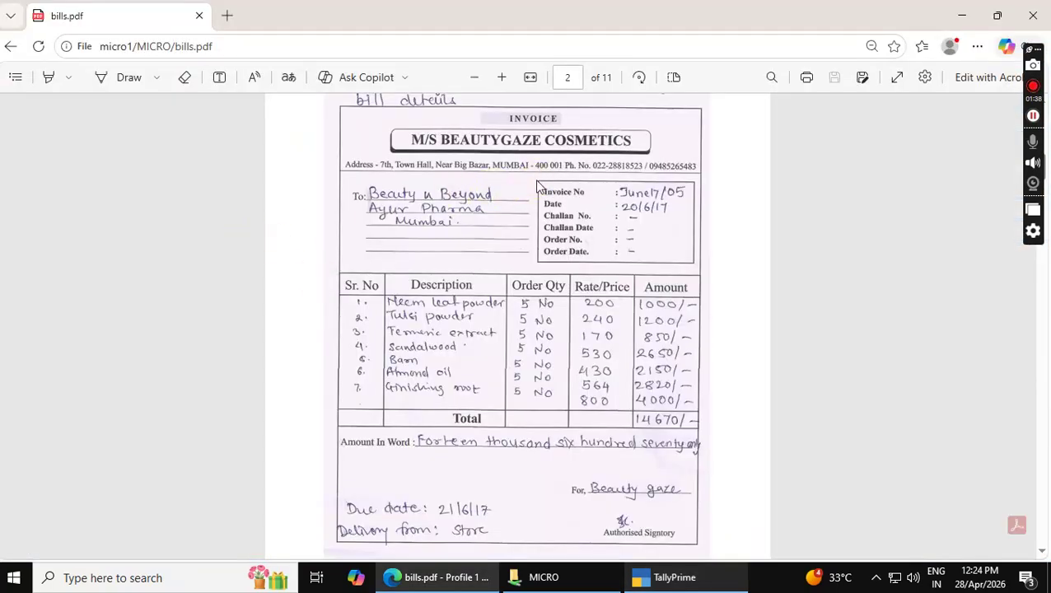
{"action": "key", "text": "alt+Tab"}
{"action": "type", "text": "Mu"}
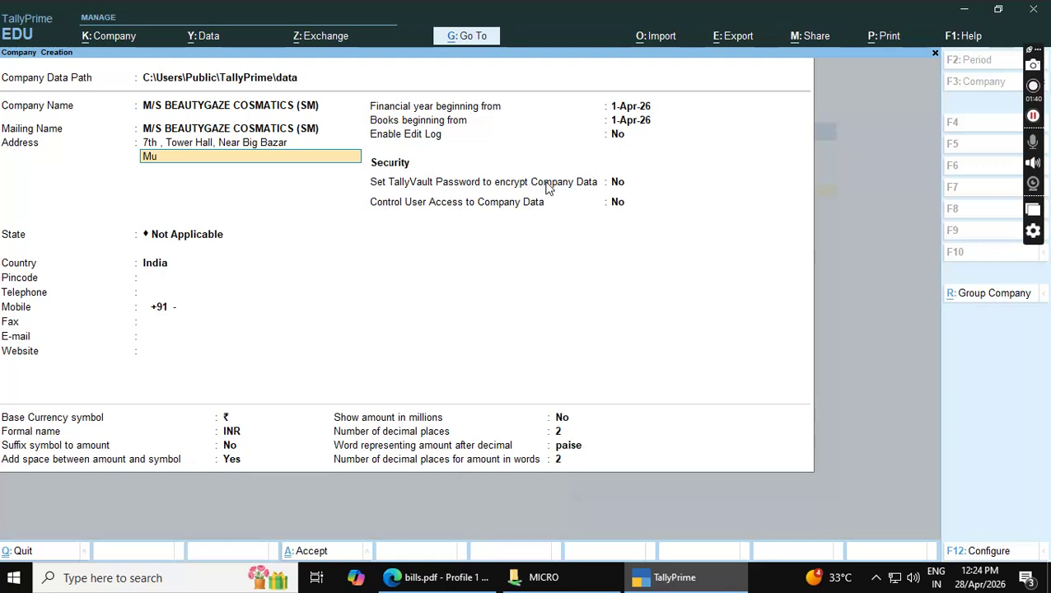
{"action": "type", "text": "mbai"}
{"action": "key", "text": "Return"}
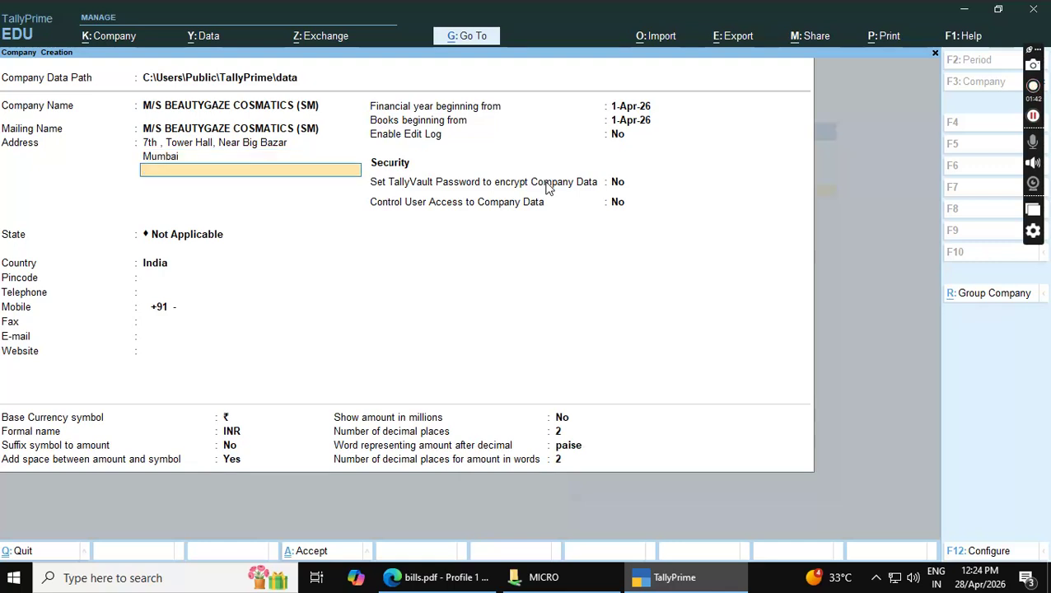
{"action": "key", "text": "Return"}
{"action": "key", "text": "Down"}
{"action": "key", "text": "Down"}
{"action": "key", "text": "Down"}
{"action": "key", "text": "Down"}
{"action": "key", "text": "Down"}
{"action": "key", "text": "Down"}
{"action": "key", "text": "Down"}
{"action": "key", "text": "Down"}
{"action": "key", "text": "Down"}
{"action": "key", "text": "Down"}
{"action": "key", "text": "Down"}
{"action": "key", "text": "Down"}
{"action": "key", "text": "Down"}
{"action": "key", "text": "Down"}
{"action": "key", "text": "Down"}
{"action": "key", "text": "Down"}
{"action": "key", "text": "Down"}
{"action": "key", "text": "Down"}
{"action": "key", "text": "Down"}
{"action": "key", "text": "Down"}
{"action": "key", "text": "Down"}
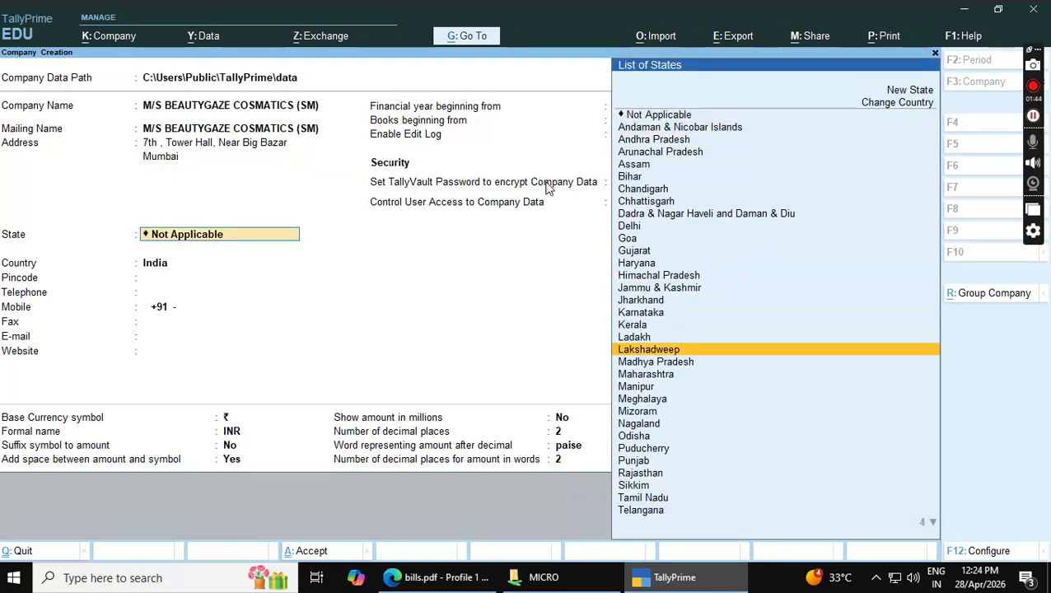
{"action": "key", "text": "Return"}
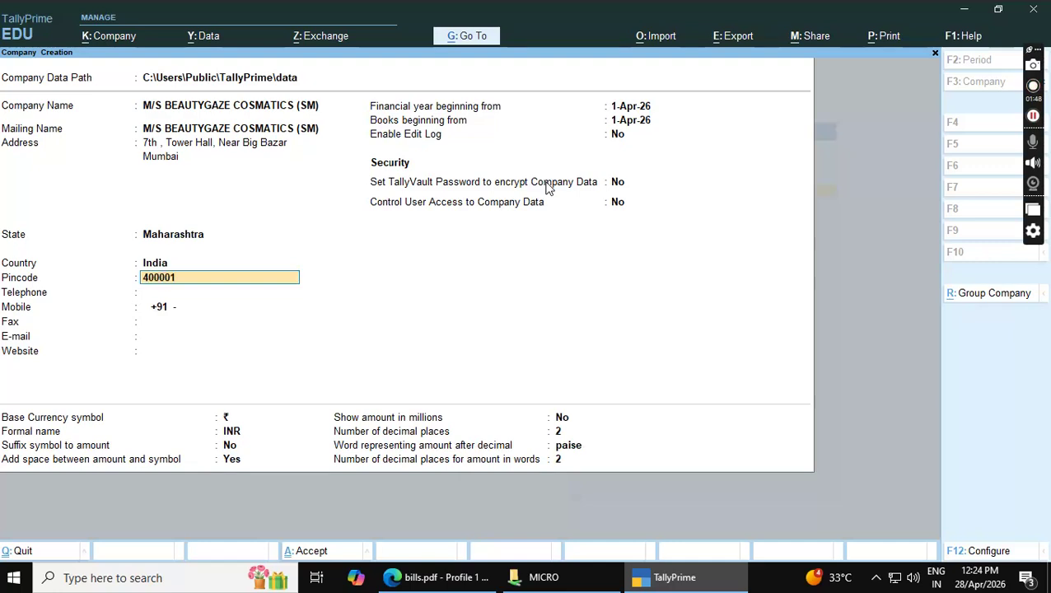
{"action": "key", "text": "Return"}
{"action": "key", "text": "Return"}
{"action": "key", "text": "Return"}
{"action": "key", "text": "Return"}
{"action": "key", "text": "Return"}
{"action": "key", "text": "Return"}
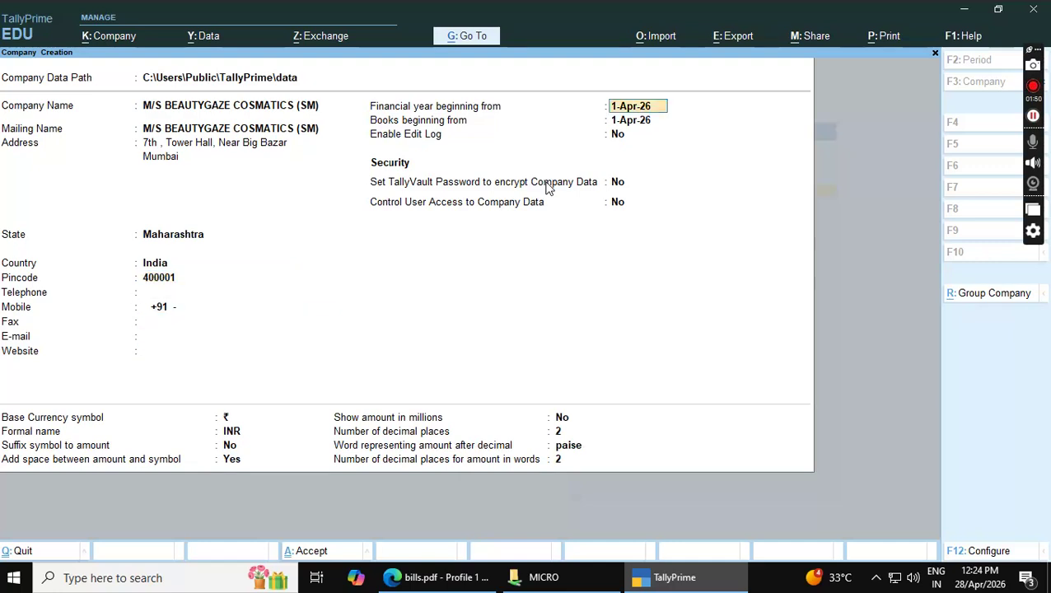
{"action": "key", "text": "Return"}
{"action": "key", "text": "Return"}
{"action": "key", "text": "Return"}
{"action": "key", "text": "Return"}
{"action": "key", "text": "Return"}
{"action": "key", "text": "Return"}
{"action": "key", "text": "Return"}
{"action": "key", "text": "Return"}
{"action": "key", "text": "Return"}
{"action": "key", "text": "Return"}
{"action": "key", "text": "Return"}
{"action": "key", "text": "Return"}
{"action": "key", "text": "Return"}
{"action": "left_click", "coordinate": [541, 183]}
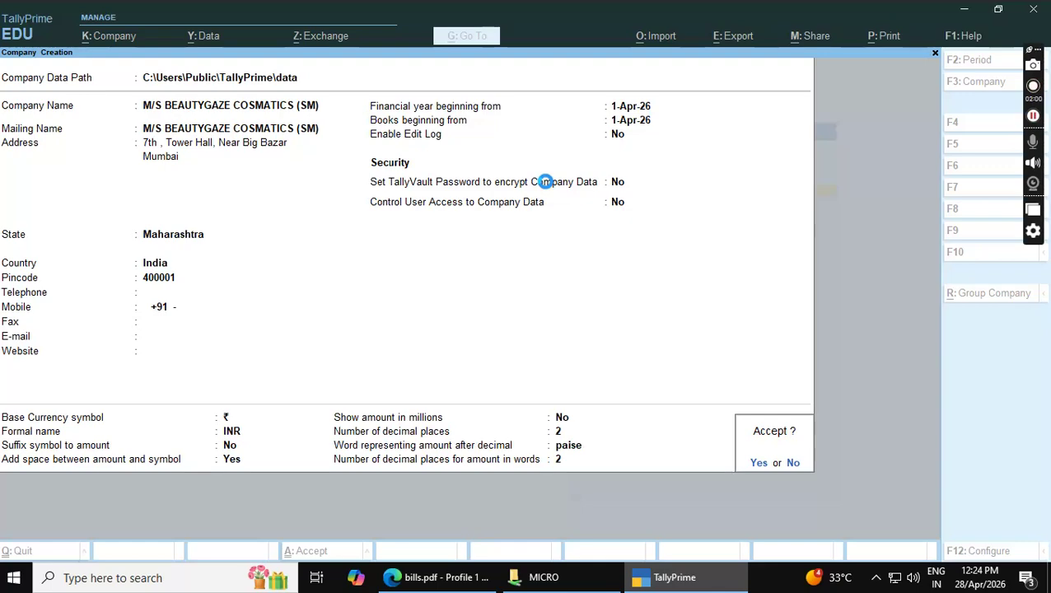
Accept the new company and its default Company Features
{"action": "key", "text": "Return"}
{"action": "key", "text": "Return"}
{"action": "key", "text": "Return"}
{"action": "key", "text": "Return"}
{"action": "key", "text": "Return"}
{"action": "key", "text": "Return"}
{"action": "key", "text": "Return"}
{"action": "key", "text": "Return"}
{"action": "key", "text": "Return"}
{"action": "key", "text": "Return"}
{"action": "key", "text": "Return"}
{"action": "key", "text": "Return"}
{"action": "key", "text": "Return"}
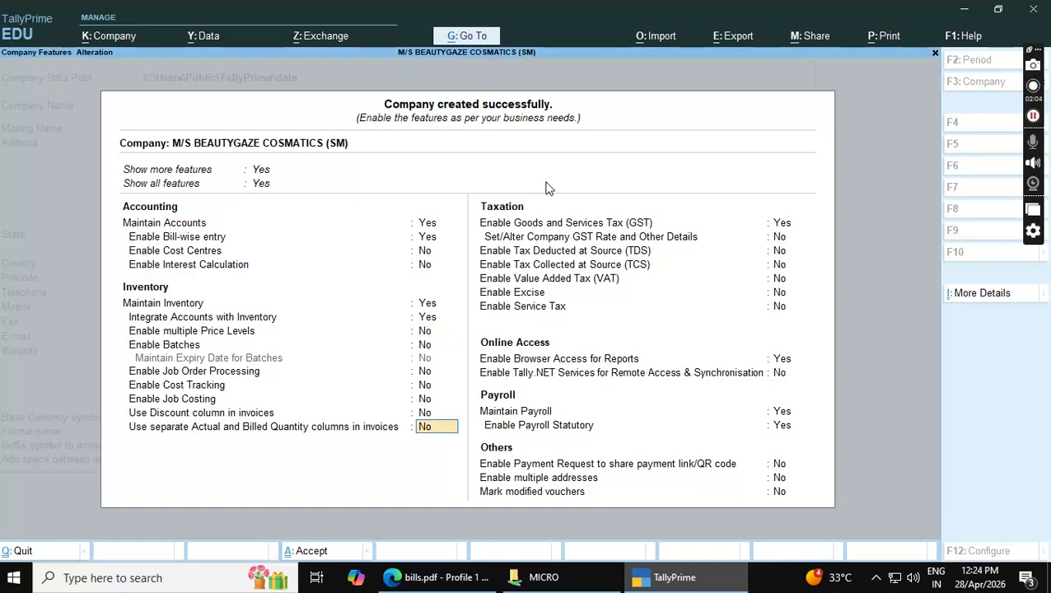
{"action": "key", "text": "Return"}
{"action": "key", "text": "Return"}
{"action": "key", "text": "Return"}
{"action": "key", "text": "Return"}
{"action": "key", "text": "Return"}
{"action": "key", "text": "Return"}
{"action": "key", "text": "Return"}
{"action": "key", "text": "Return"}
{"action": "key", "text": "Return"}
{"action": "key", "text": "Return"}
{"action": "key", "text": "Return"}
{"action": "key", "text": "Return"}
{"action": "key", "text": "Return"}
{"action": "key", "text": "Return"}
{"action": "key", "text": "Return"}
{"action": "key", "text": "Return"}
{"action": "key", "text": "Return"}
{"action": "key", "text": "Return"}
{"action": "key", "text": "Return"}
{"action": "key", "text": "Return"}
{"action": "key", "text": "Return"}
{"action": "key", "text": "Return"}
{"action": "key", "text": "Return"}
{"action": "key", "text": "Return"}
{"action": "key", "text": "Return"}
{"action": "key", "text": "Return"}
{"action": "key", "text": "Return"}
{"action": "key", "text": "Return"}
{"action": "key", "text": "Return"}
{"action": "key", "text": "Return"}
{"action": "key", "text": "Return"}
{"action": "key", "text": "Return"}
{"action": "key", "text": "Return"}
{"action": "key", "text": "Return"}
{"action": "key", "text": "Return"}
{"action": "key", "text": "Return"}
{"action": "key", "text": "Return"}
{"action": "key", "text": "Return"}
{"action": "key", "text": "Return"}
{"action": "key", "text": "Return"}
{"action": "key", "text": "Return"}
{"action": "key", "text": "Return"}
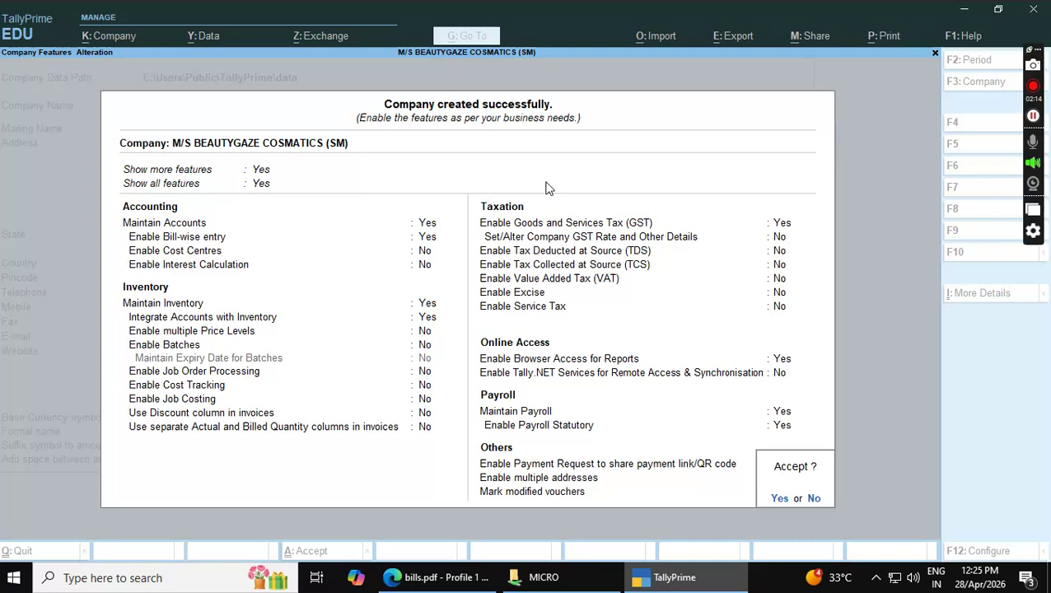
{"action": "key", "text": "Return"}
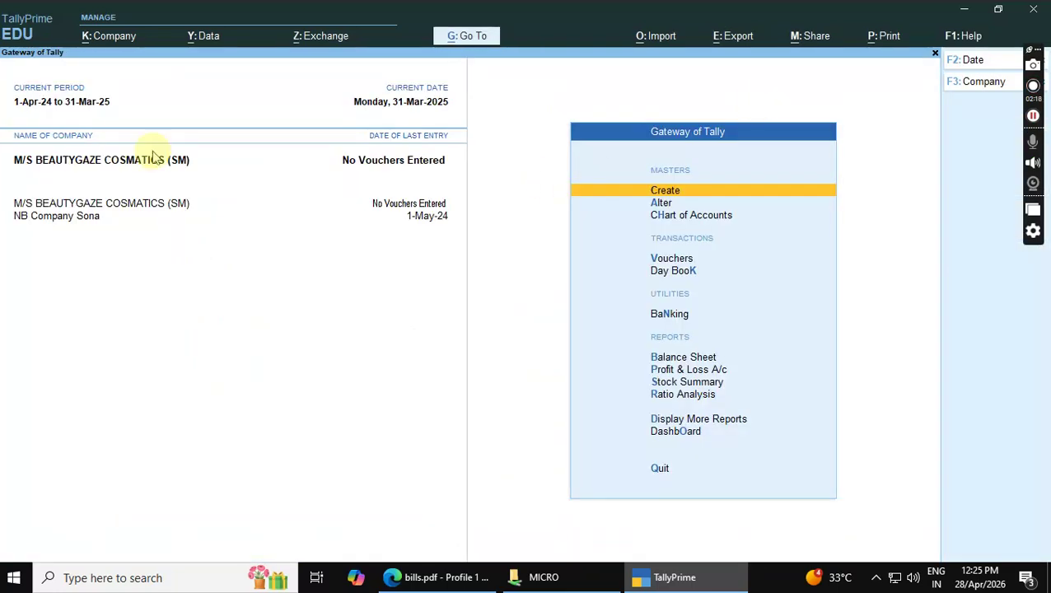
Set the current period from 1-4-2026 to 31-3-2027 with Alt+F2
{"action": "left_click", "coordinate": [971, 61]}
{"action": "left_click", "coordinate": [973, 63]}
{"action": "key", "text": "alt"}
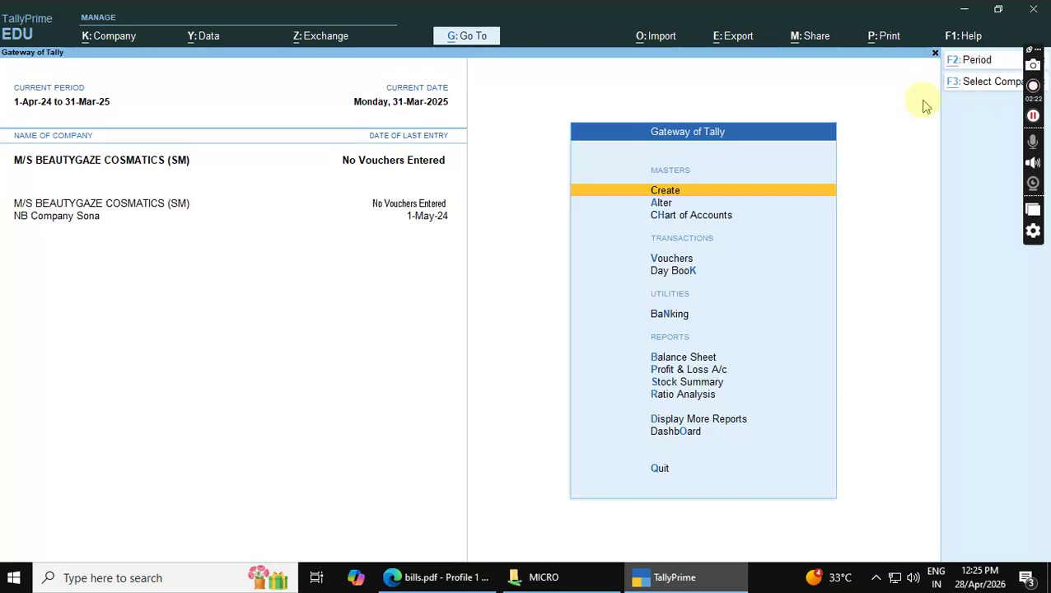
{"action": "key", "text": "alt+F2"}
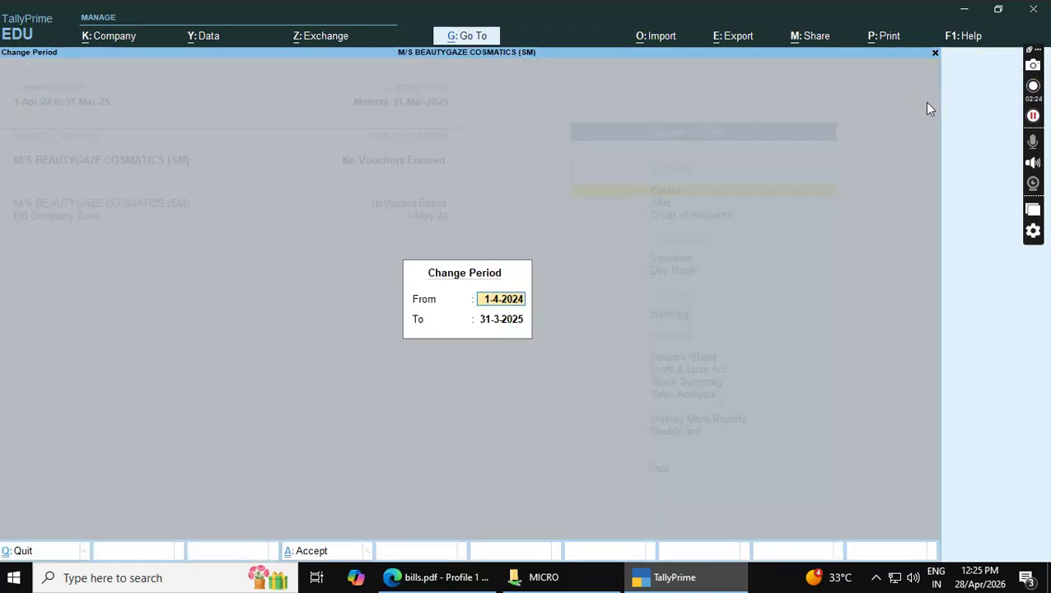
{"action": "type", "text": "6"}
{"action": "key", "text": "Return"}
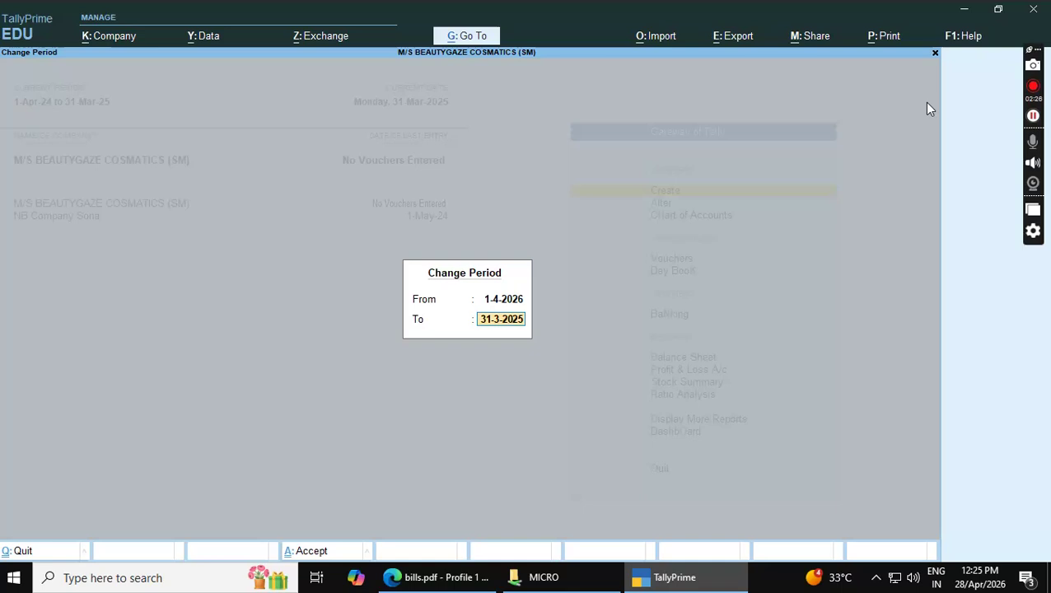
{"action": "key", "text": "BackSpace"}
{"action": "type", "text": "7"}
{"action": "key", "text": "Return"}
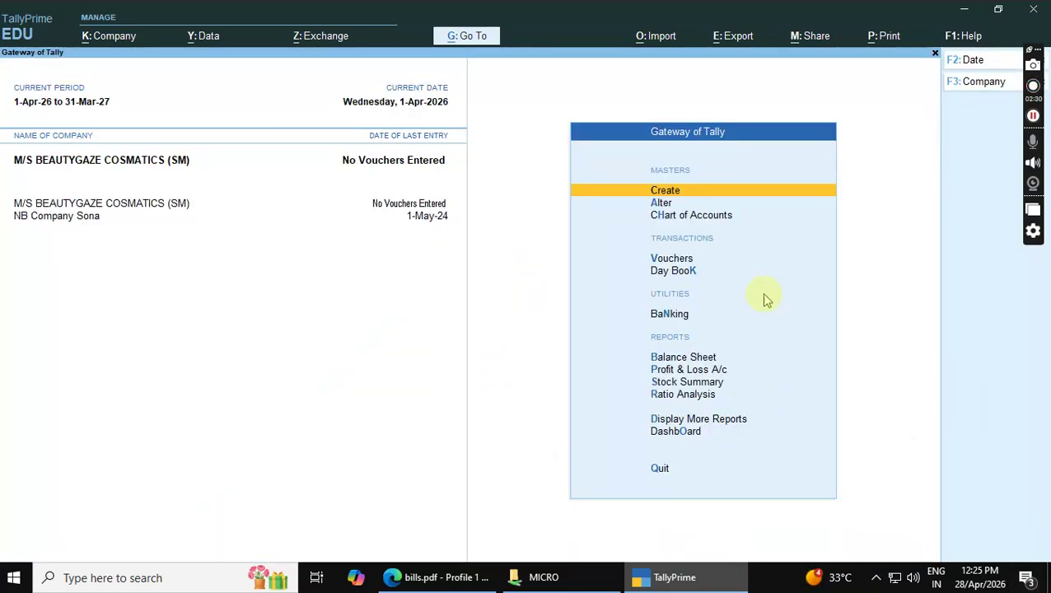
Start a new ledger named for the party Beauty & Beyond Ayur Pharma
{"action": "left_click", "coordinate": [460, 583]}
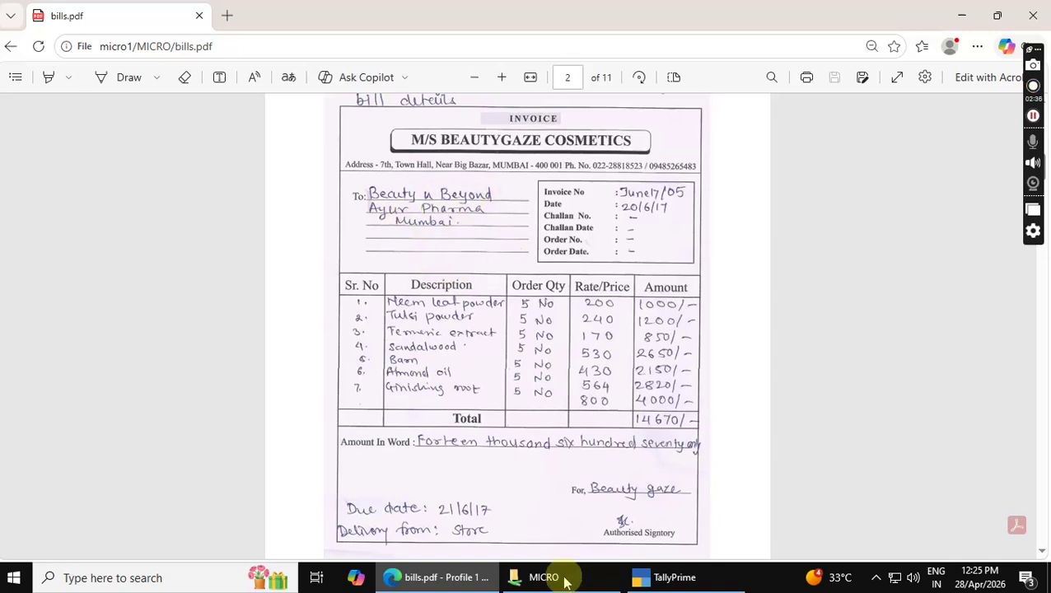
{"action": "left_click", "coordinate": [659, 581]}
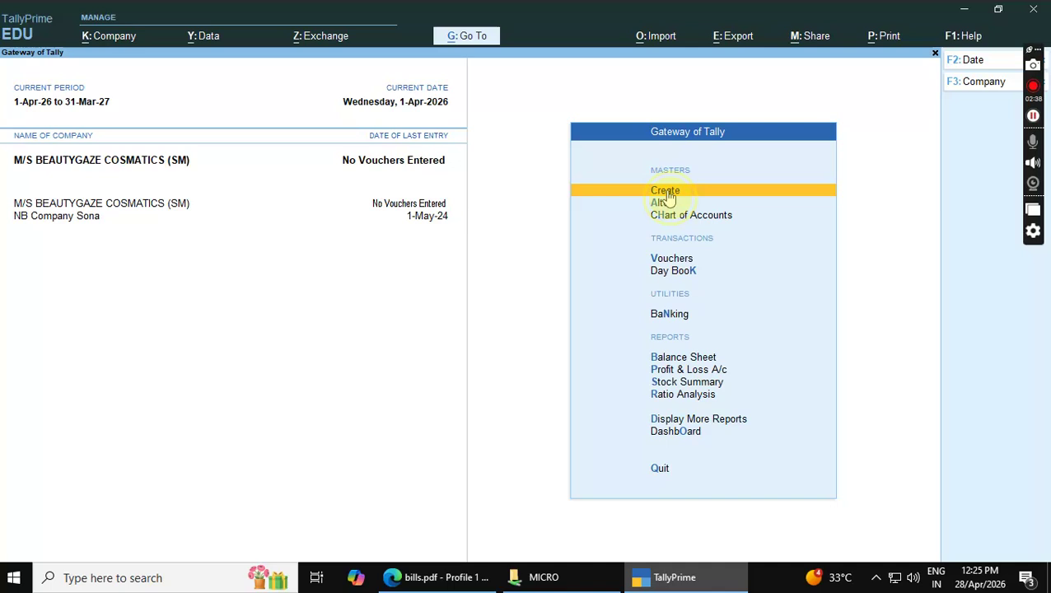
{"action": "left_click", "coordinate": [663, 191]}
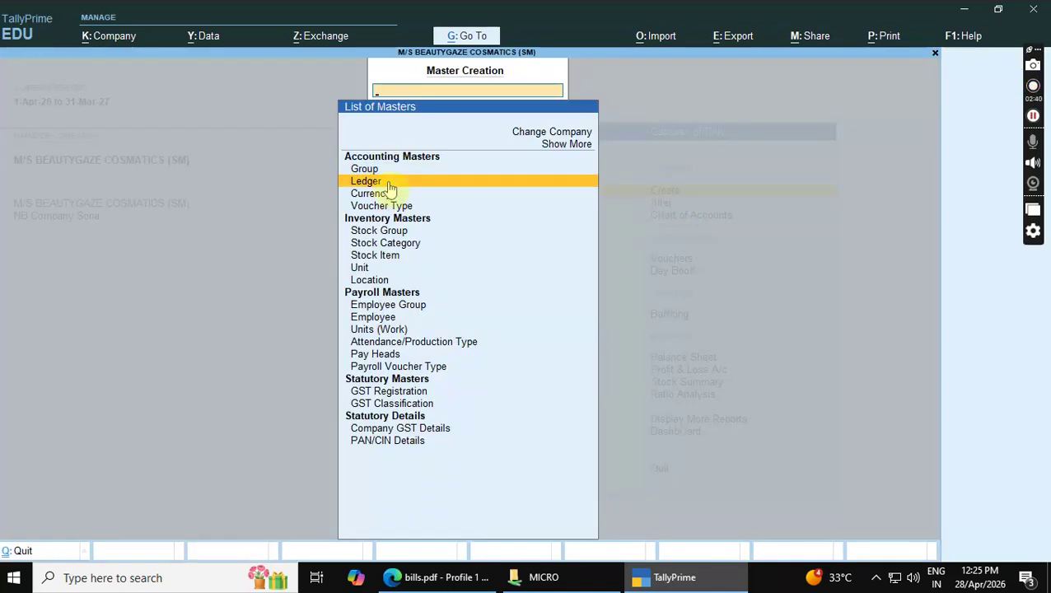
{"action": "left_click", "coordinate": [364, 183]}
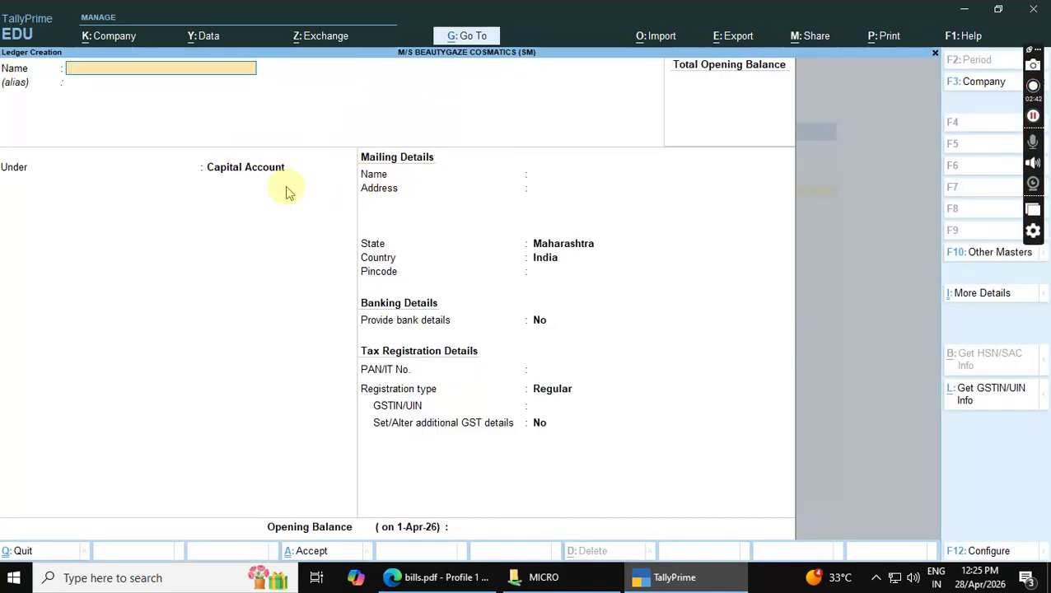
{"action": "type", "text": "Beau"}
{"action": "type", "text": "ty A"}
{"action": "key", "text": "BackSpace"}
{"action": "type", "text": "& Beon"}
{"action": "key", "text": "alt+Tab"}
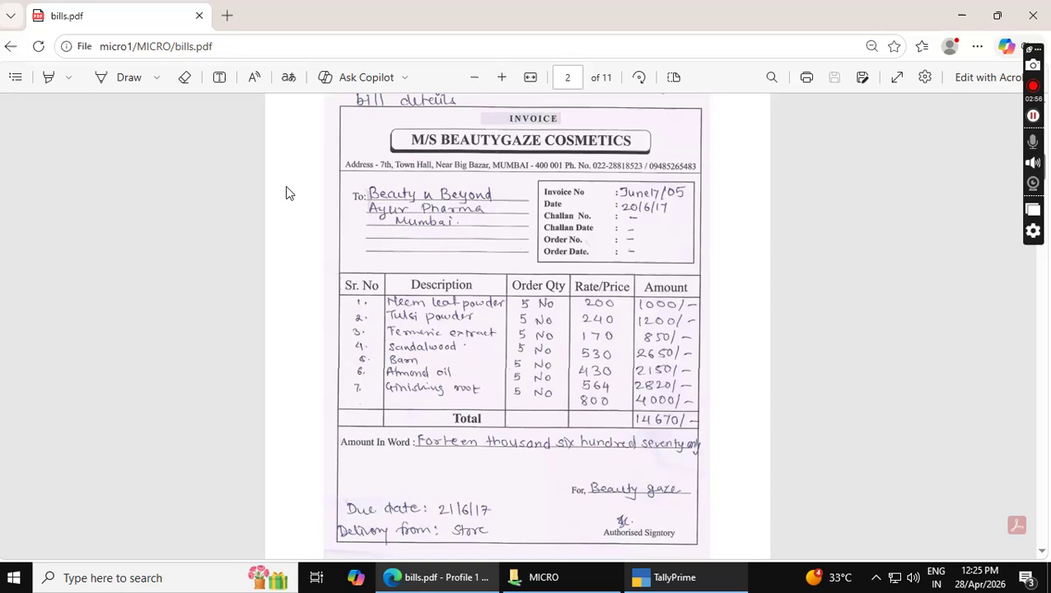
{"action": "key", "text": "alt+Tab"}
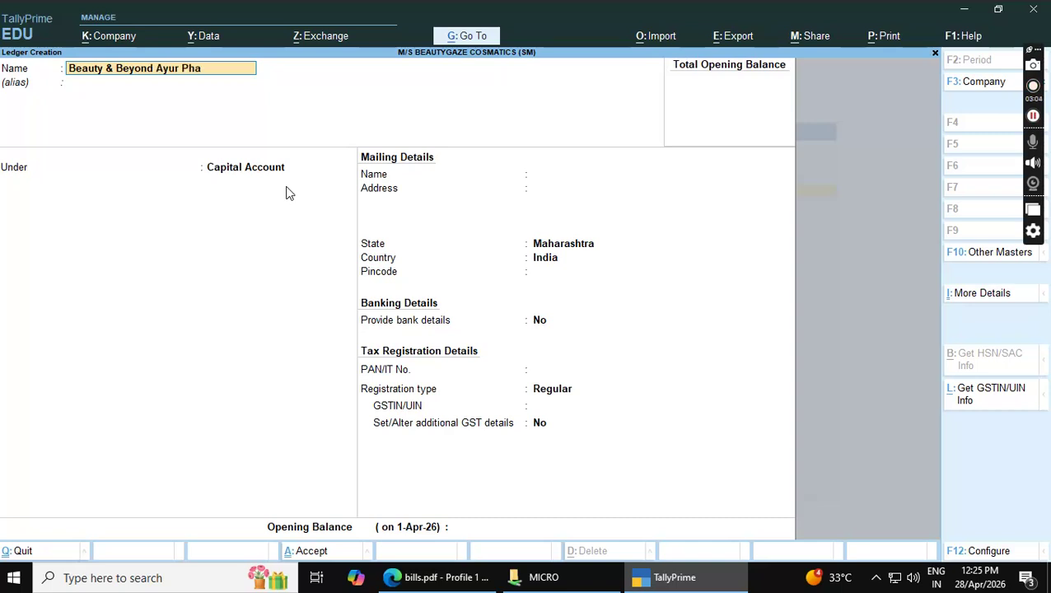
Place the ledger under Sundry Debtors with address Mumbai and move through remaining fields
{"action": "key", "text": "Return"}
{"action": "key", "text": "Return"}
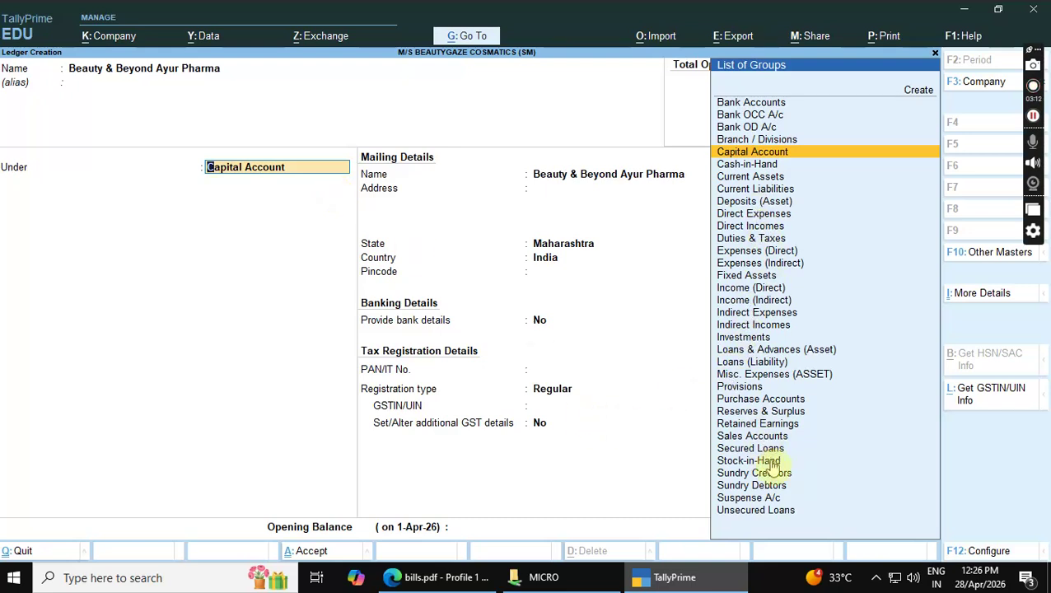
{"action": "double_click", "coordinate": [767, 485]}
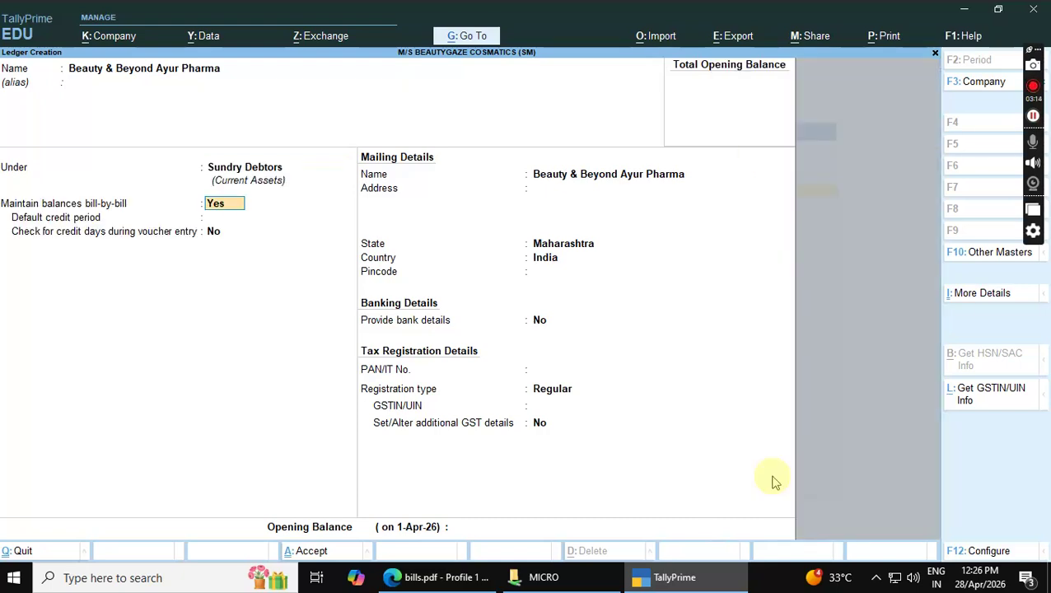
{"action": "key", "text": "Return"}
{"action": "key", "text": "Return"}
{"action": "key", "text": "Return"}
{"action": "key", "text": "Return"}
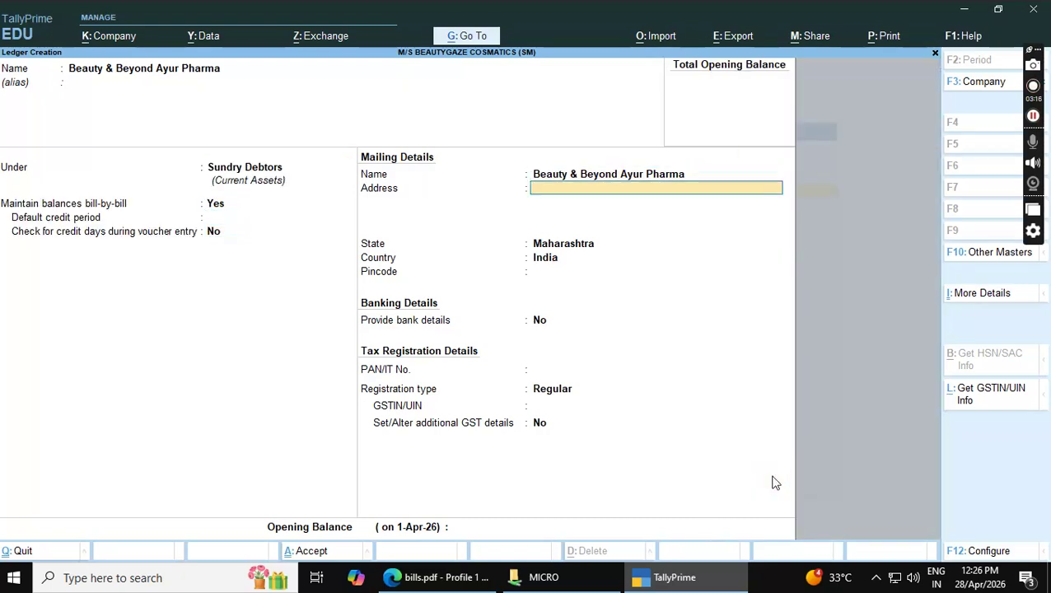
{"action": "key", "text": "alt+Tab"}
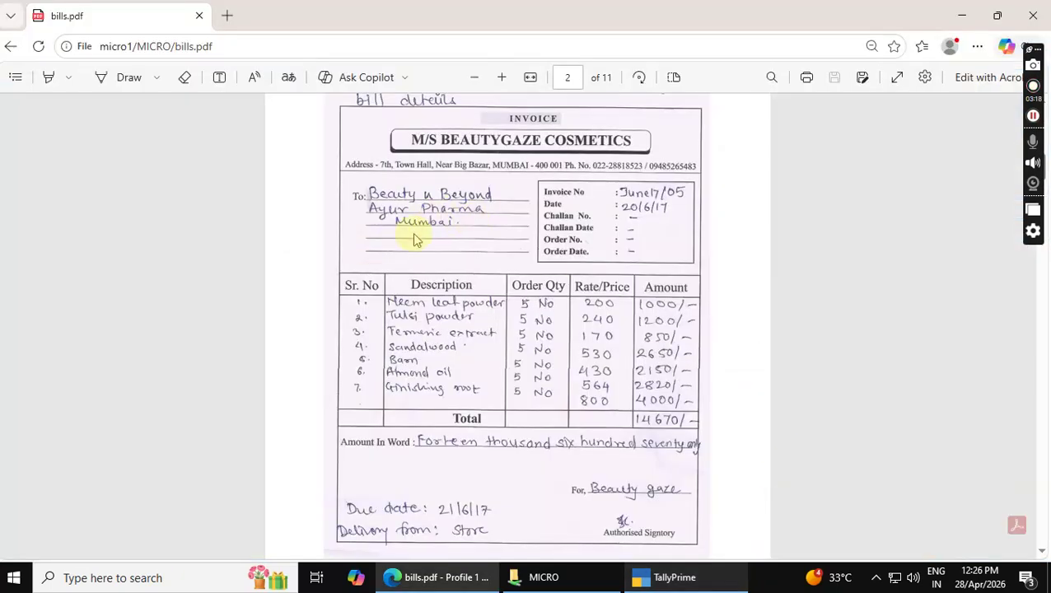
{"action": "key", "text": "alt+Tab"}
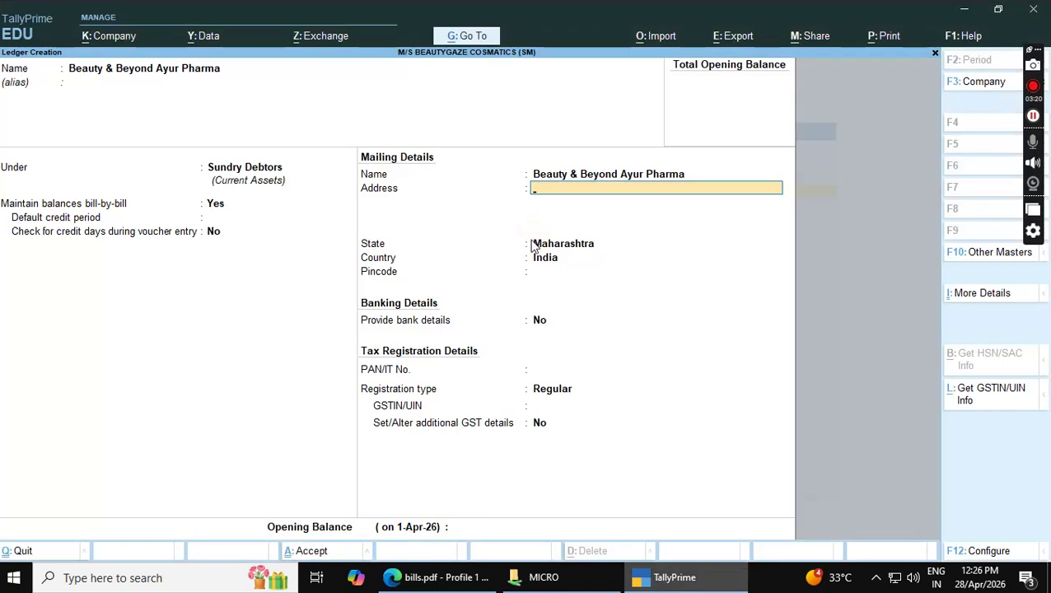
{"action": "type", "text": "Mumbai"}
{"action": "key", "text": "Return"}
{"action": "key", "text": "Return"}
{"action": "key", "text": "Return"}
{"action": "key", "text": "Return"}
{"action": "key", "text": "Return"}
{"action": "key", "text": "Return"}
{"action": "key", "text": "Return"}
{"action": "key", "text": "Return"}
{"action": "key", "text": "Return"}
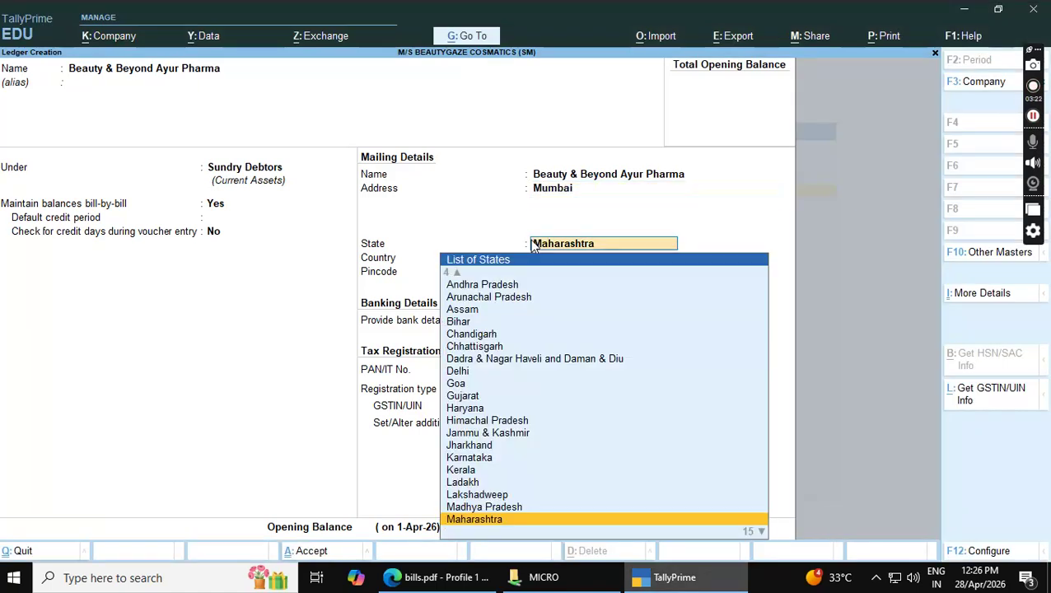
{"action": "key", "text": "Return"}
{"action": "key", "text": "Return"}
{"action": "key", "text": "Return"}
{"action": "key", "text": "Return"}
{"action": "key", "text": "Return"}
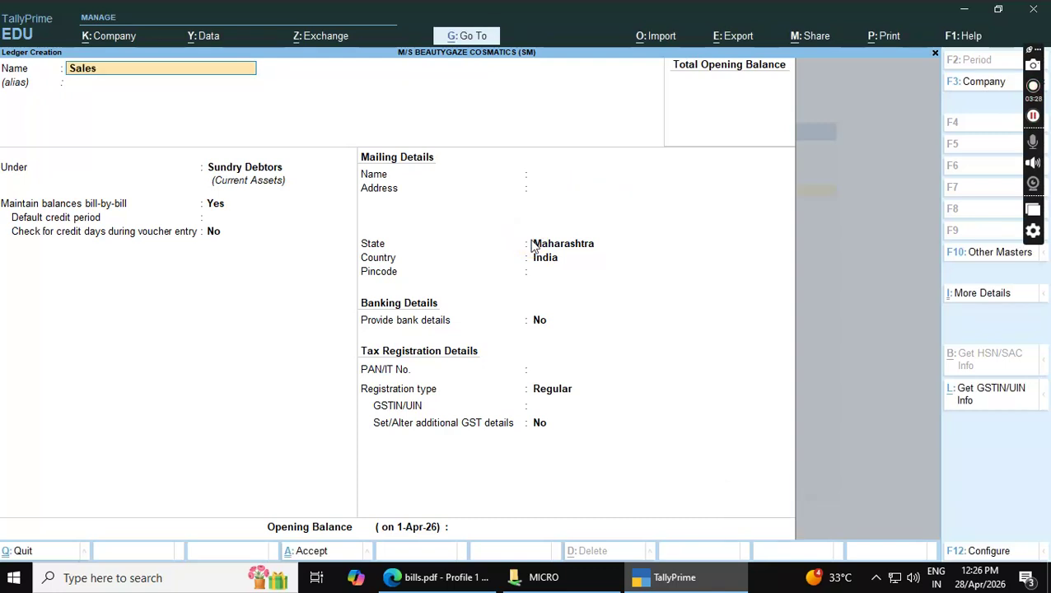
Put the Sales A/c ledger under Sales Accounts and save it
{"action": "key", "text": "Return"}
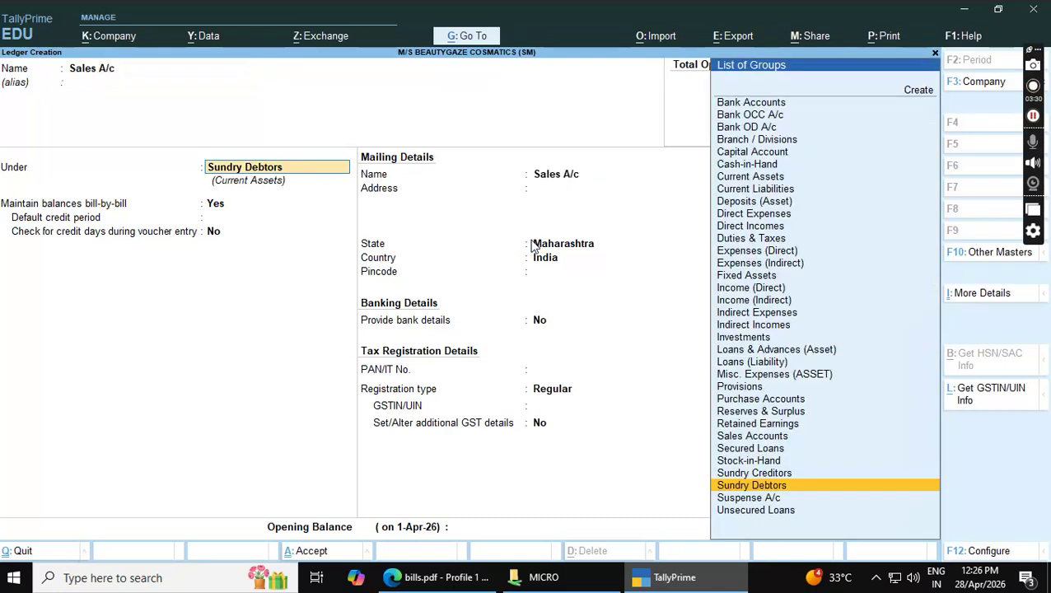
{"action": "type", "text": "sa"}
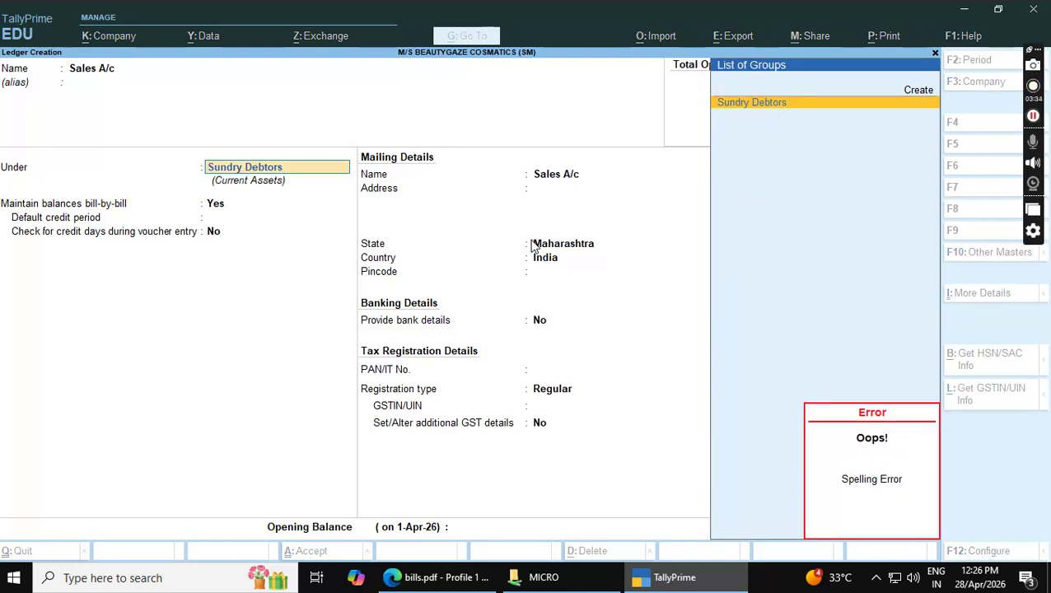
{"action": "key", "text": "BackSpace"}
{"action": "key", "text": "BackSpace"}
{"action": "key", "text": "BackSpace"}
{"action": "key", "text": "BackSpace"}
{"action": "key", "text": "BackSpace"}
{"action": "key", "text": "BackSpace"}
{"action": "key", "text": "BackSpace"}
{"action": "key", "text": "BackSpace"}
{"action": "key", "text": "BackSpace"}
{"action": "key", "text": "BackSpace"}
{"action": "key", "text": "BackSpace"}
{"action": "key", "text": "BackSpace"}
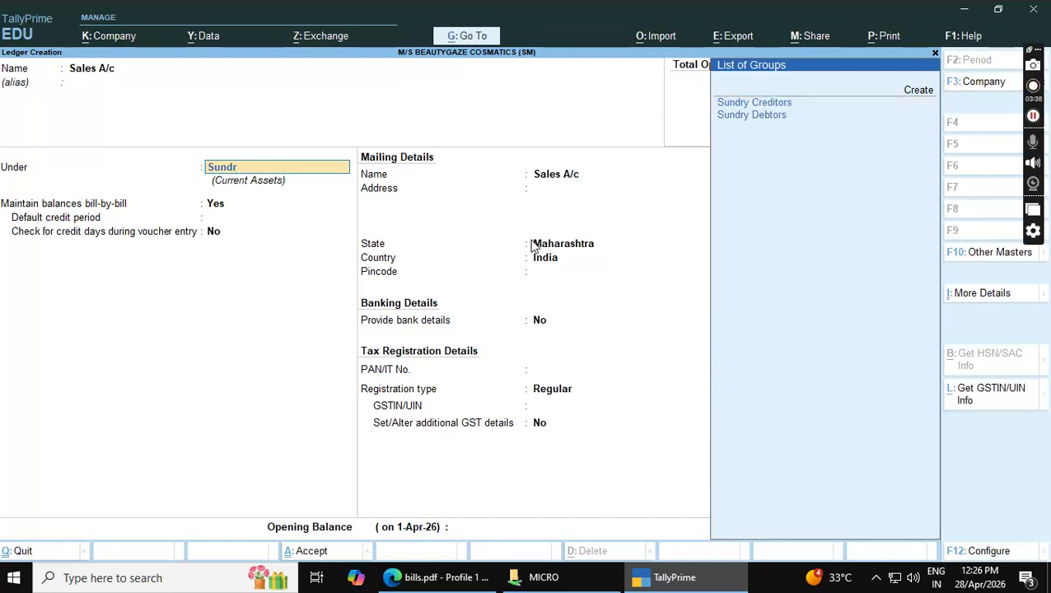
{"action": "type", "text": "ales"}
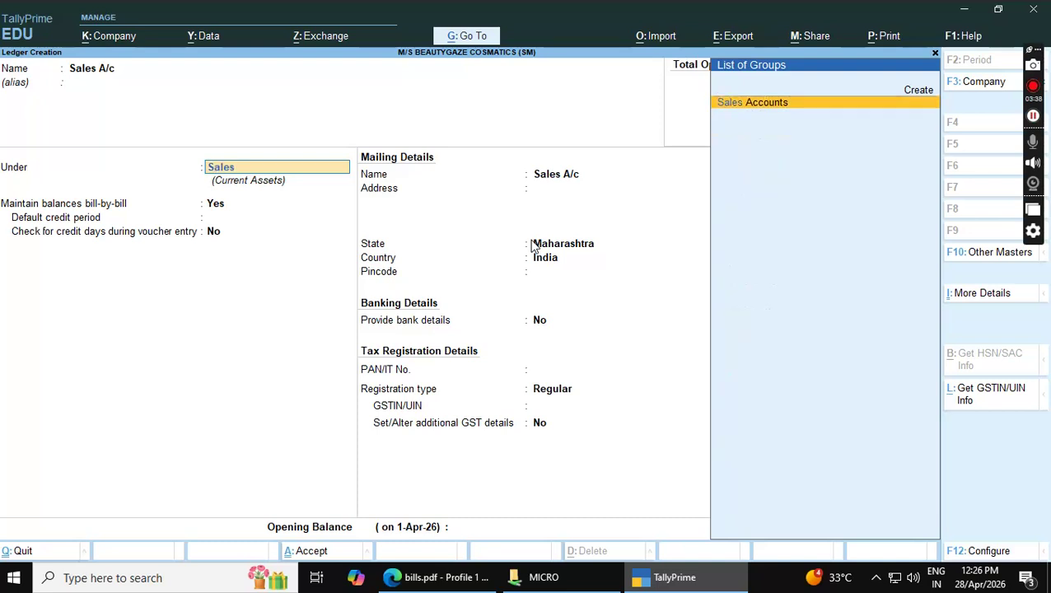
{"action": "key", "text": "Return"}
{"action": "key", "text": "Return"}
{"action": "key", "text": "Return"}
{"action": "key", "text": "Return"}
{"action": "key", "text": "Return"}
{"action": "key", "text": "Return"}
{"action": "key", "text": "Return"}
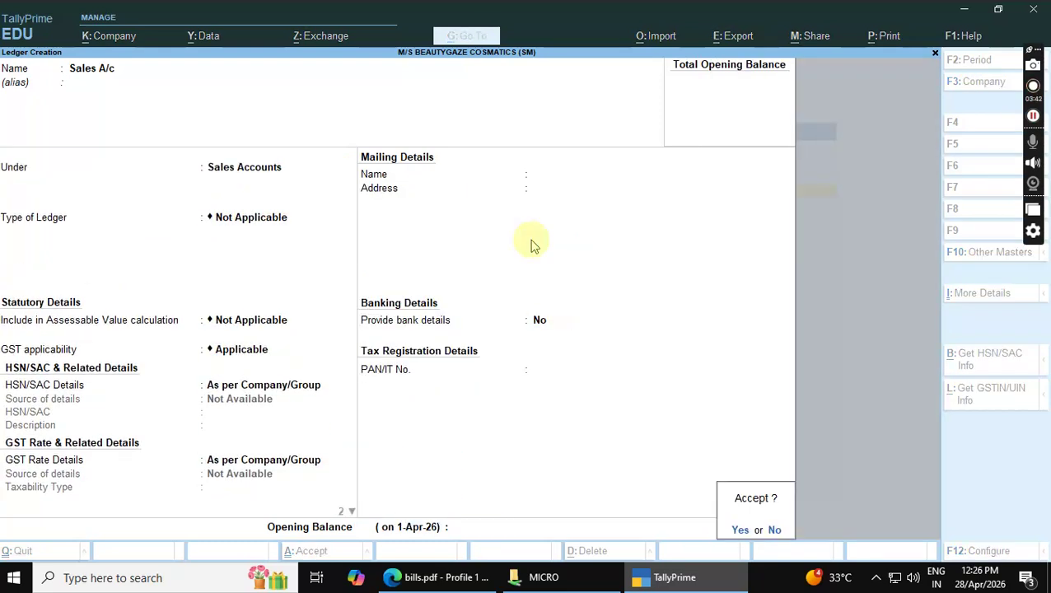
{"action": "key", "text": "Return"}
{"action": "key", "text": "alt+Tab"}
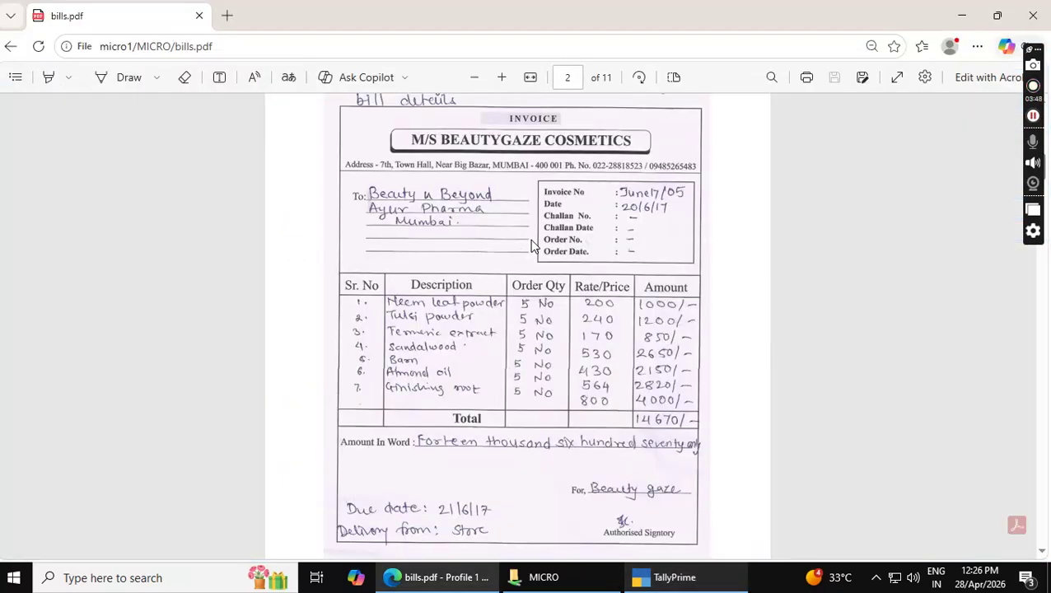
Create a simple unit with symbol Nos and formal name Numbers
{"action": "key", "text": "alt+Tab"}
{"action": "key", "text": "Escape"}
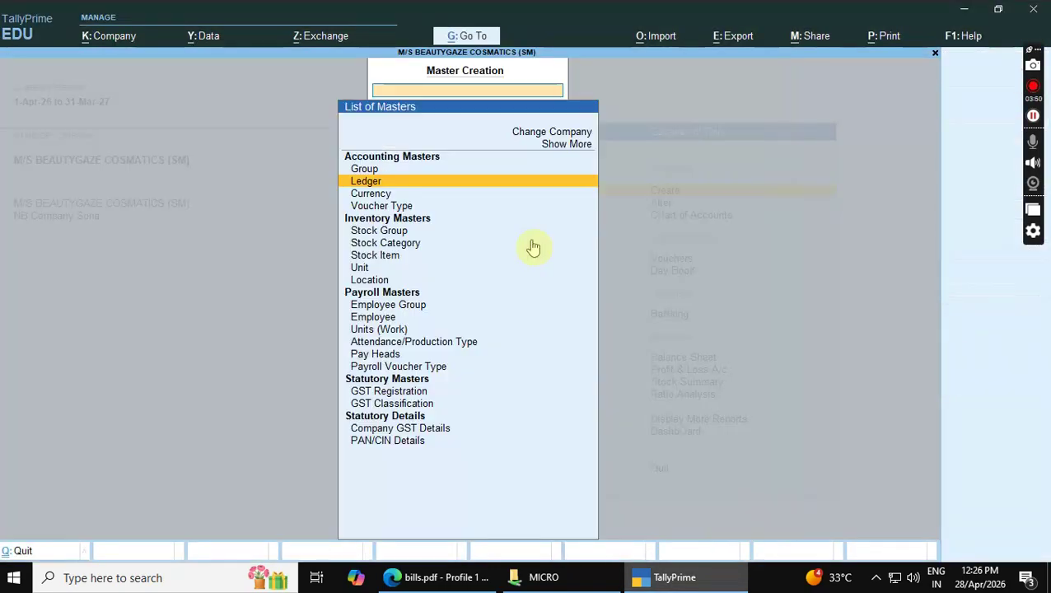
{"action": "key", "text": "Down"}
{"action": "key", "text": "Down"}
{"action": "key", "text": "Down"}
{"action": "key", "text": "Down"}
{"action": "key", "text": "Down"}
{"action": "key", "text": "Down"}
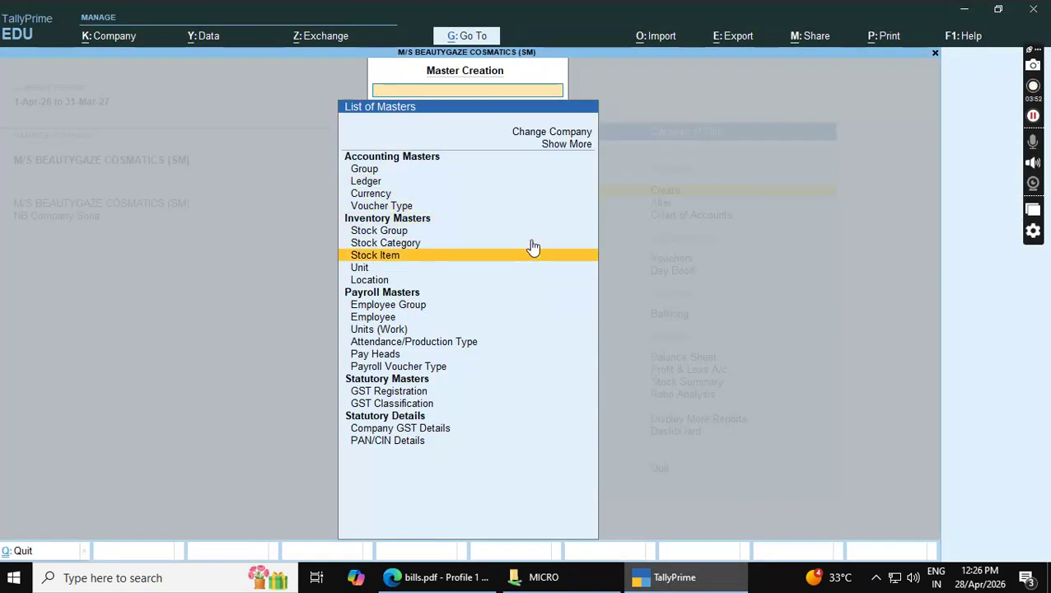
{"action": "key", "text": "Return"}
{"action": "key", "text": "alt+Tab"}
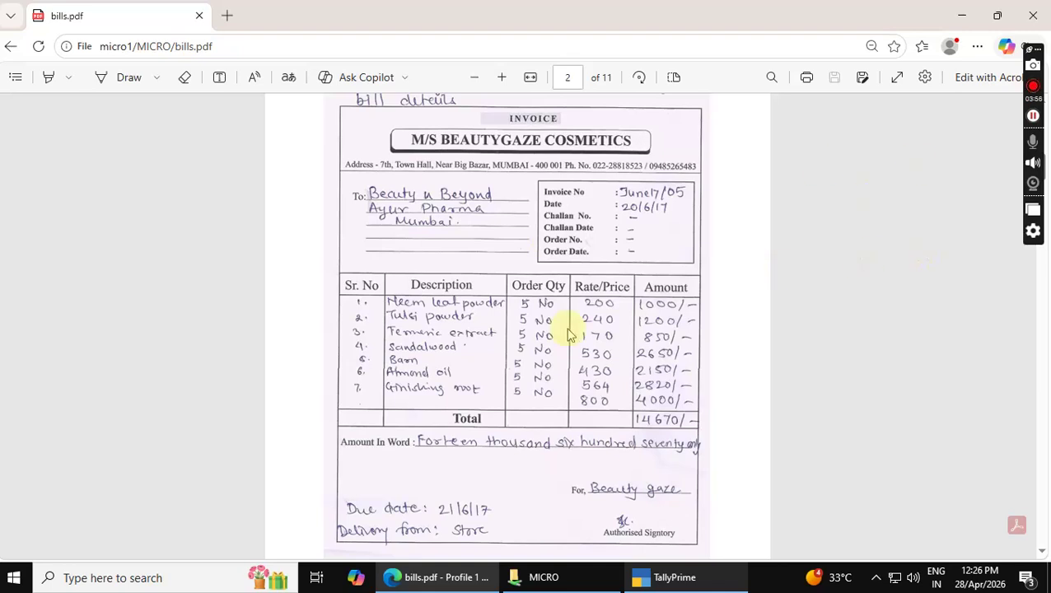
{"action": "key", "text": "alt+Tab"}
{"action": "type", "text": "Nos"}
{"action": "key", "text": "Return"}
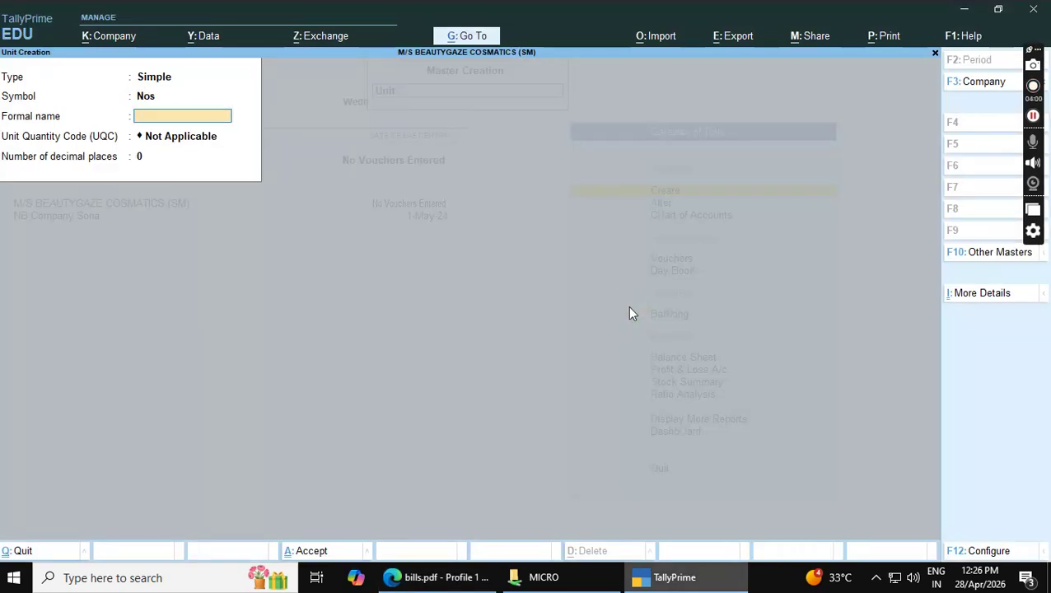
{"action": "type", "text": "Numbers"}
{"action": "key", "text": "Return"}
{"action": "key", "text": "Return"}
{"action": "key", "text": "Return"}
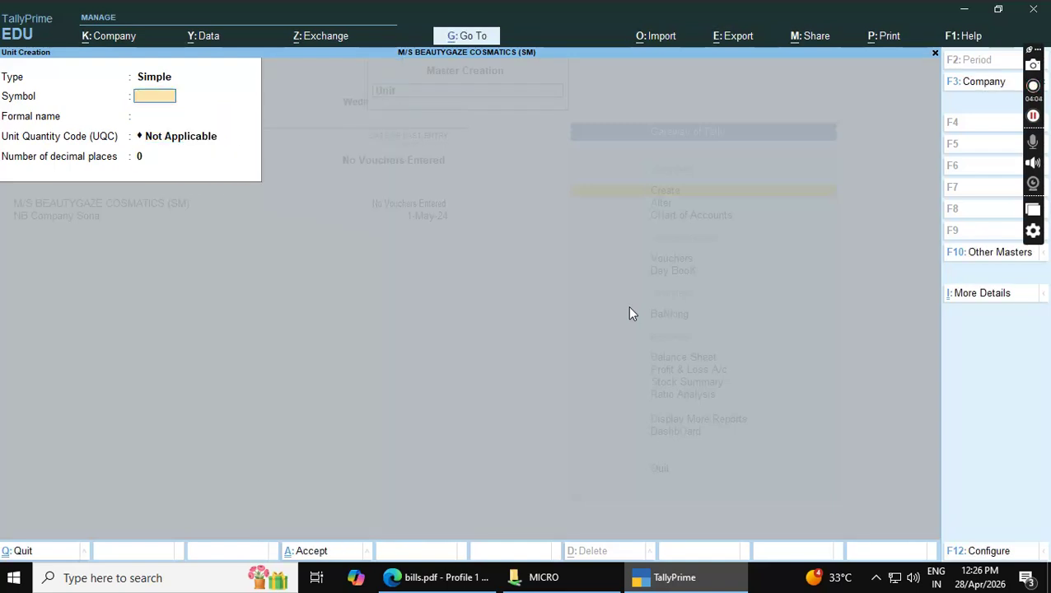
{"action": "key", "text": "Escape"}
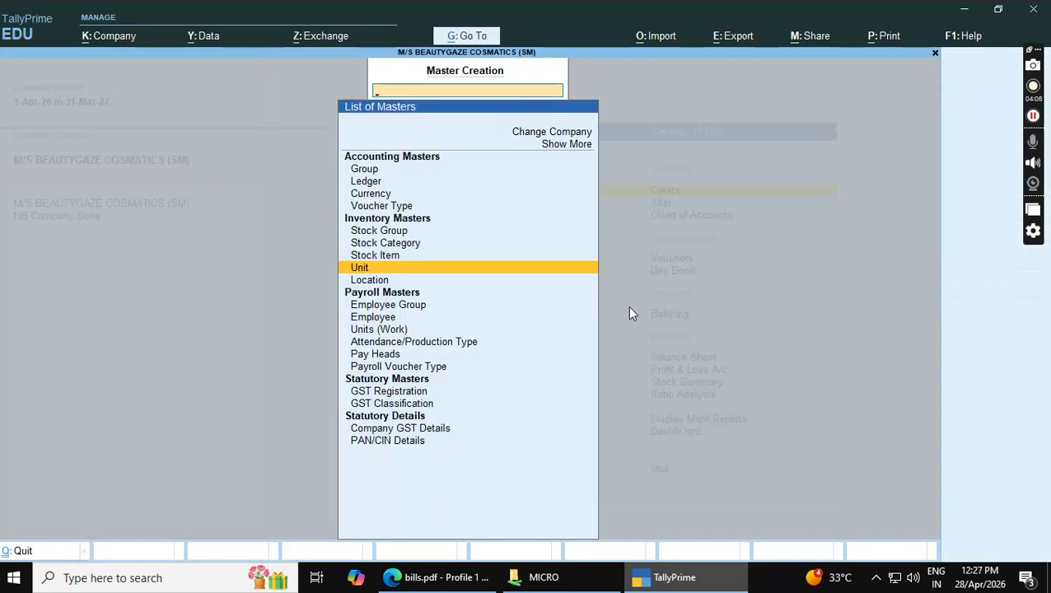
{"action": "key", "text": "Down"}
Create the stock item Neem Leaf Powder under the Primary group
{"action": "key", "text": "Up"}
{"action": "key", "text": "Up"}
{"action": "key", "text": "Return"}
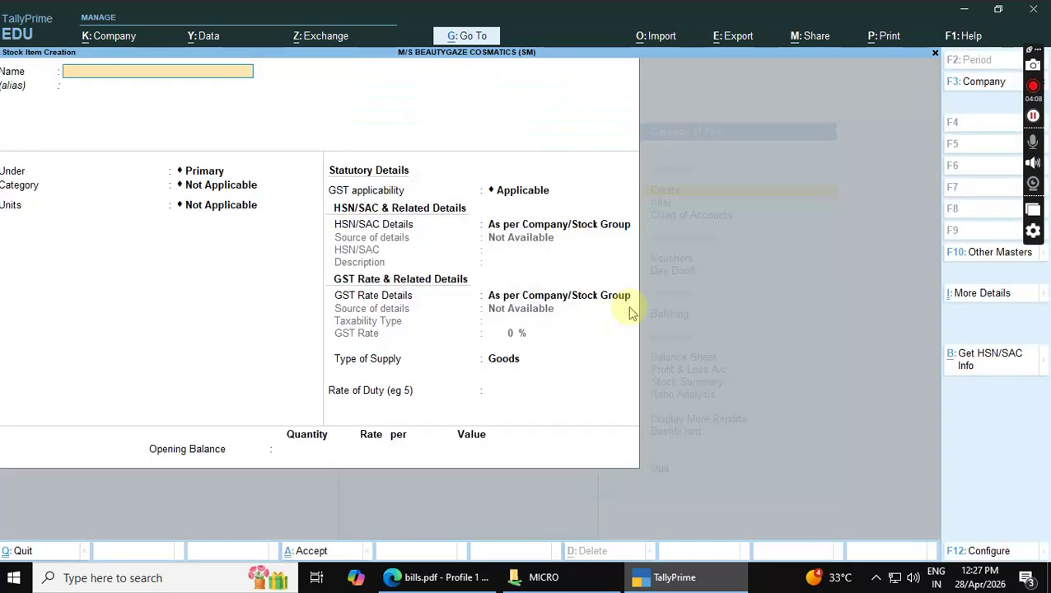
{"action": "key", "text": "alt+Tab"}
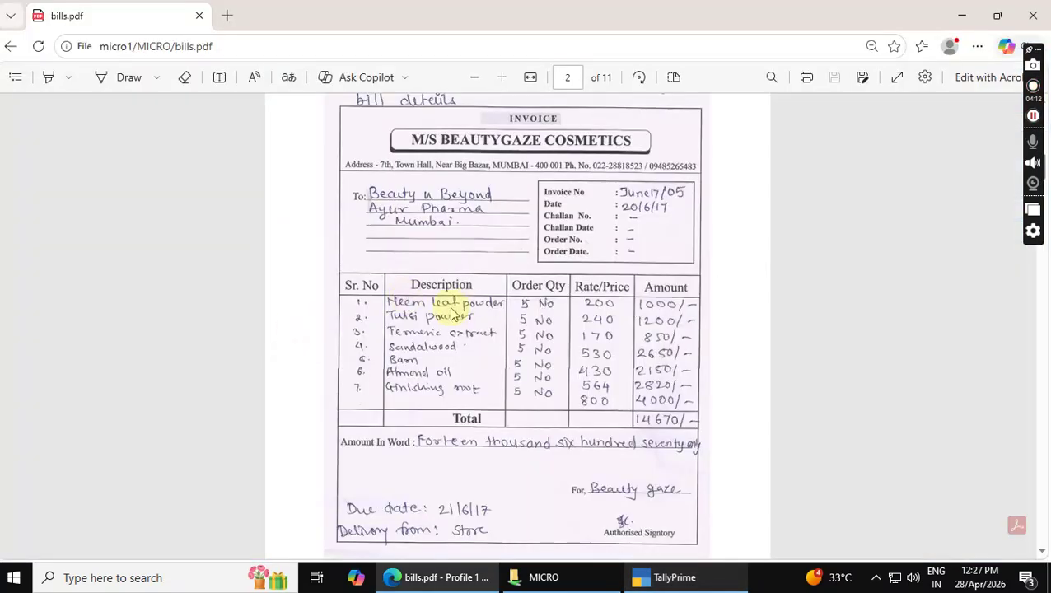
{"action": "key", "text": "alt+Tab"}
{"action": "type", "text": "Neem Leaf Pod"}
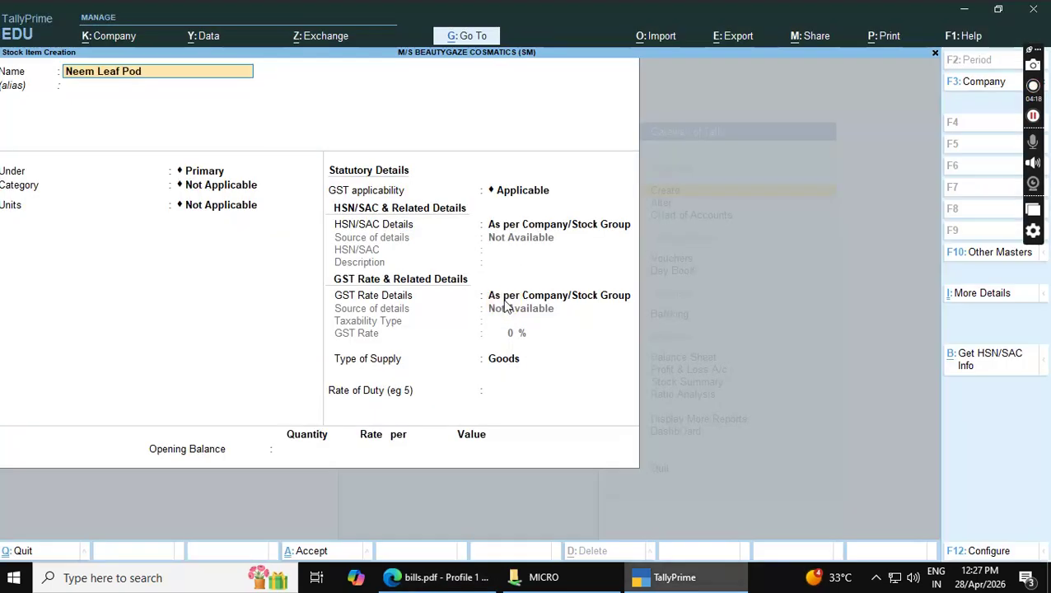
{"action": "key", "text": "BackSpace"}
{"action": "type", "text": "wder"}
{"action": "key", "text": "Return"}
{"action": "key", "text": "Return"}
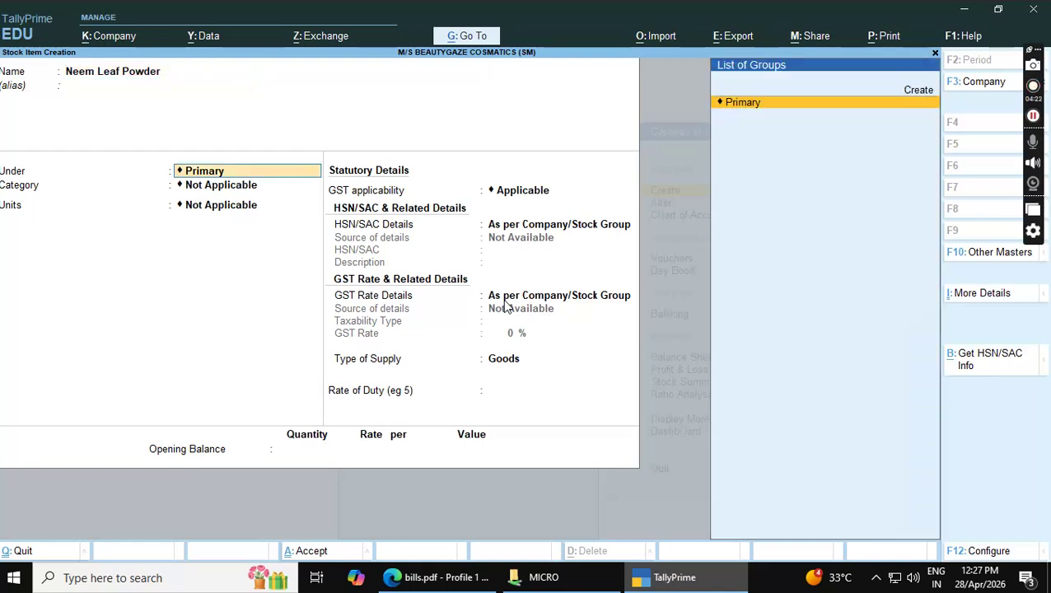
{"action": "key", "text": "Return"}
{"action": "key", "text": "Return"}
{"action": "key", "text": "Down"}
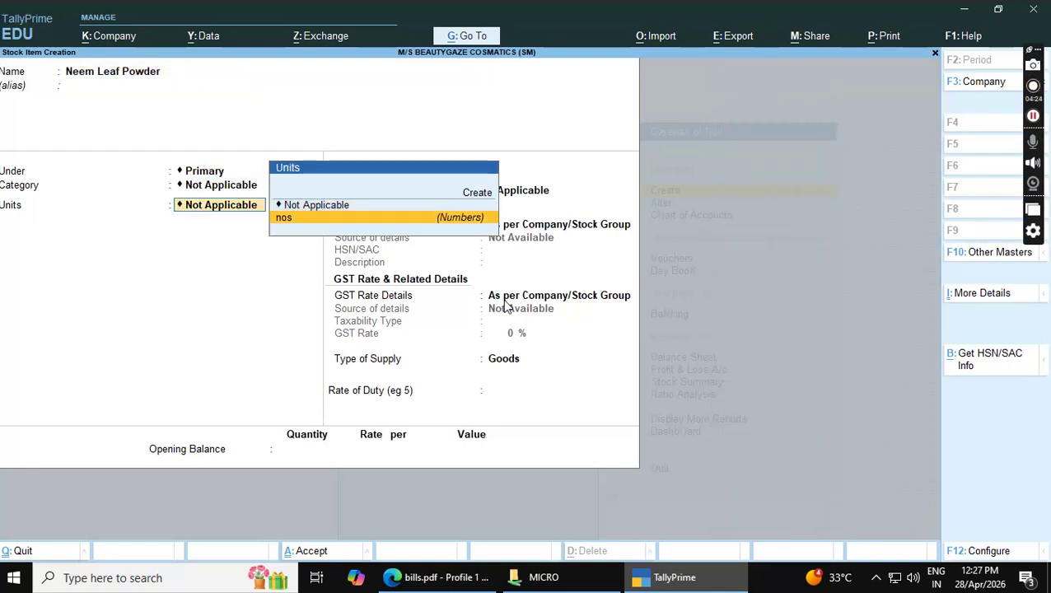
{"action": "key", "text": "Return"}
{"action": "key", "text": "Return"}
{"action": "key", "text": "Return"}
{"action": "key", "text": "Return"}
{"action": "key", "text": "Return"}
{"action": "key", "text": "Return"}
{"action": "key", "text": "Return"}
{"action": "key", "text": "Return"}
{"action": "key", "text": "alt+Tab"}
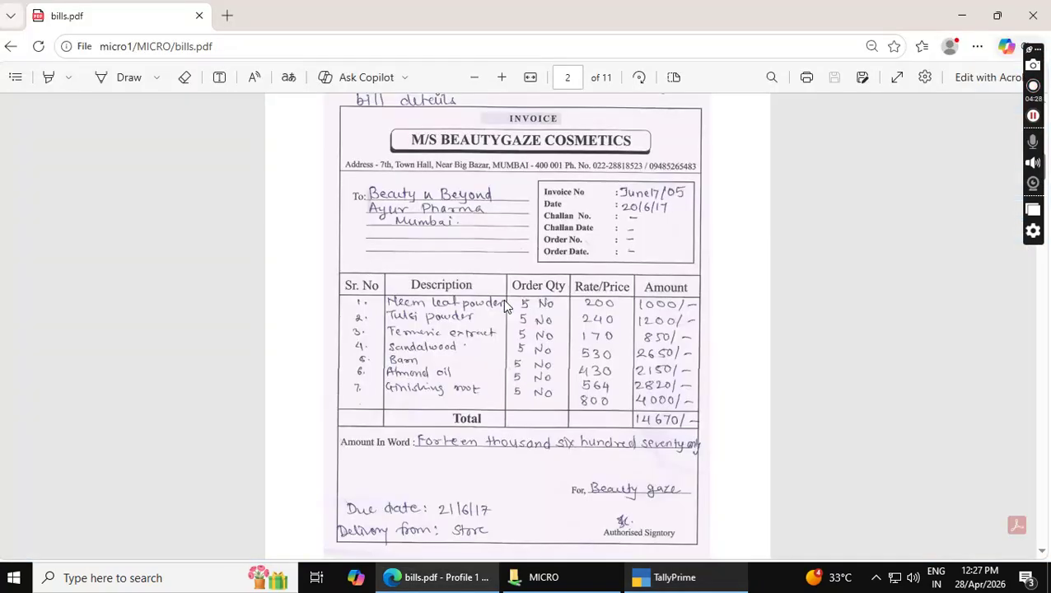
Create the stock item Tulsi Powder under Primary
{"action": "key", "text": "alt+Tab"}
{"action": "type", "text": "T"}
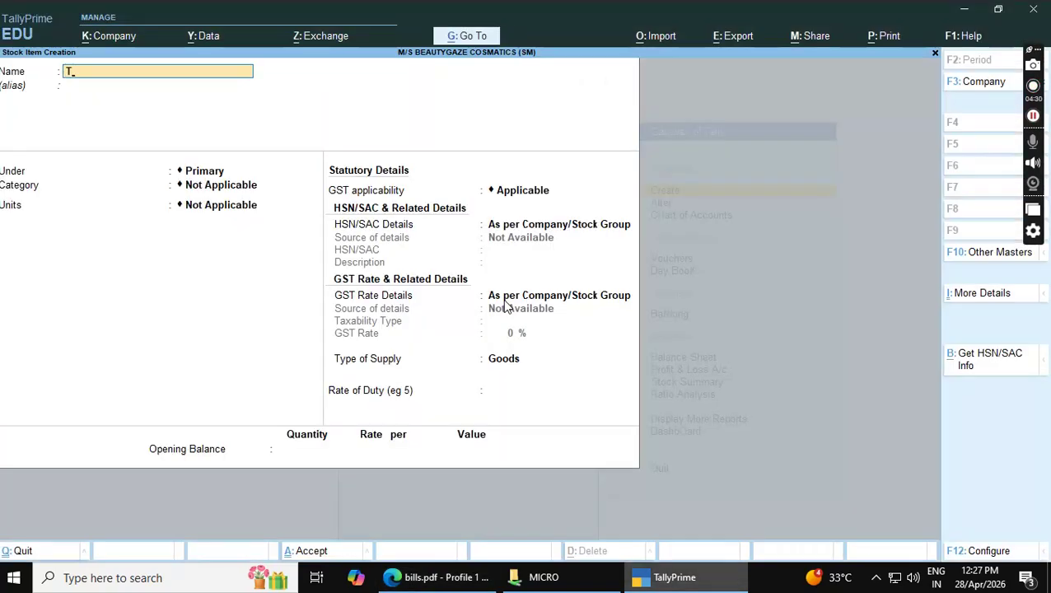
{"action": "type", "text": "ulsi Powde"}
{"action": "key", "text": "Return"}
{"action": "key", "text": "Return"}
{"action": "key", "text": "Return"}
{"action": "type", "text": "n"}
{"action": "key", "text": "Return"}
{"action": "key", "text": "Return"}
{"action": "key", "text": "Return"}
{"action": "key", "text": "Return"}
{"action": "key", "text": "Return"}
{"action": "key", "text": "Return"}
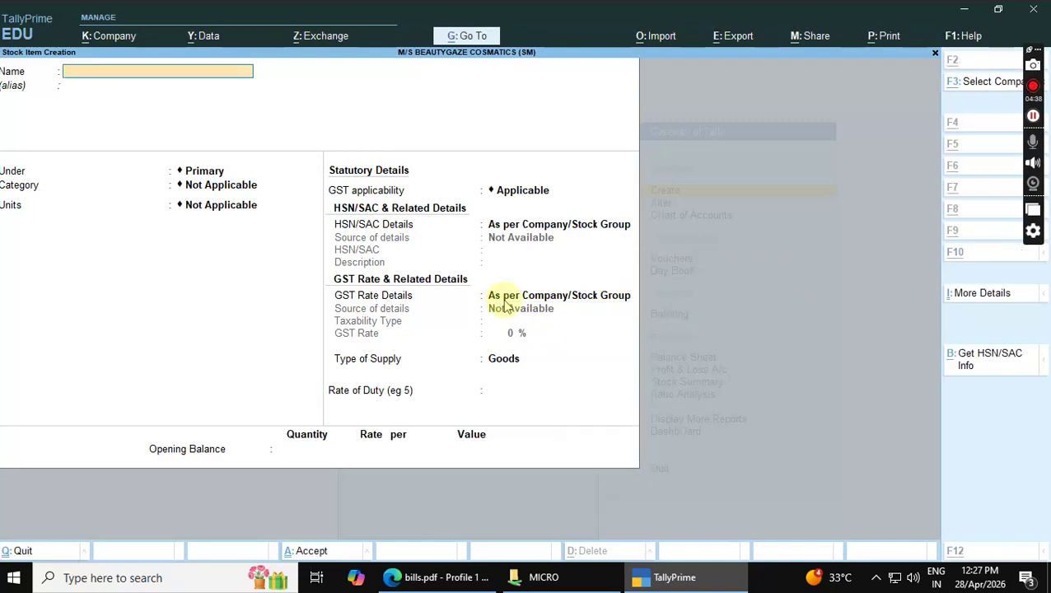
{"action": "key", "text": "alt+Tab"}
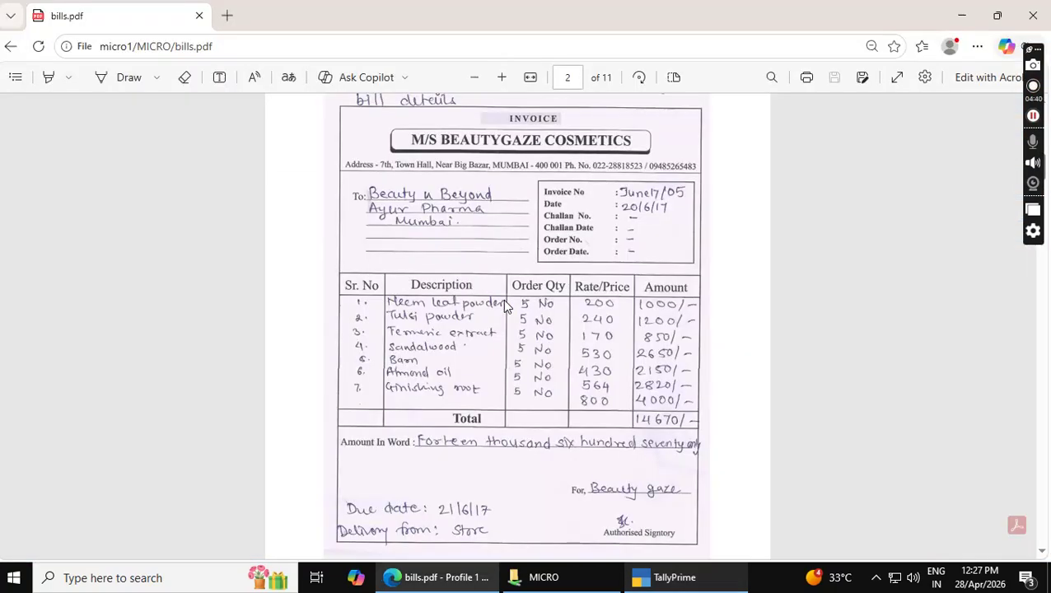
{"action": "key", "text": "alt+Tab"}
{"action": "key", "text": "alt+Tab"}
Create the stock item Termeric Extract with unit nos and begin naming Sandlewood
{"action": "key", "text": "alt+Tab"}
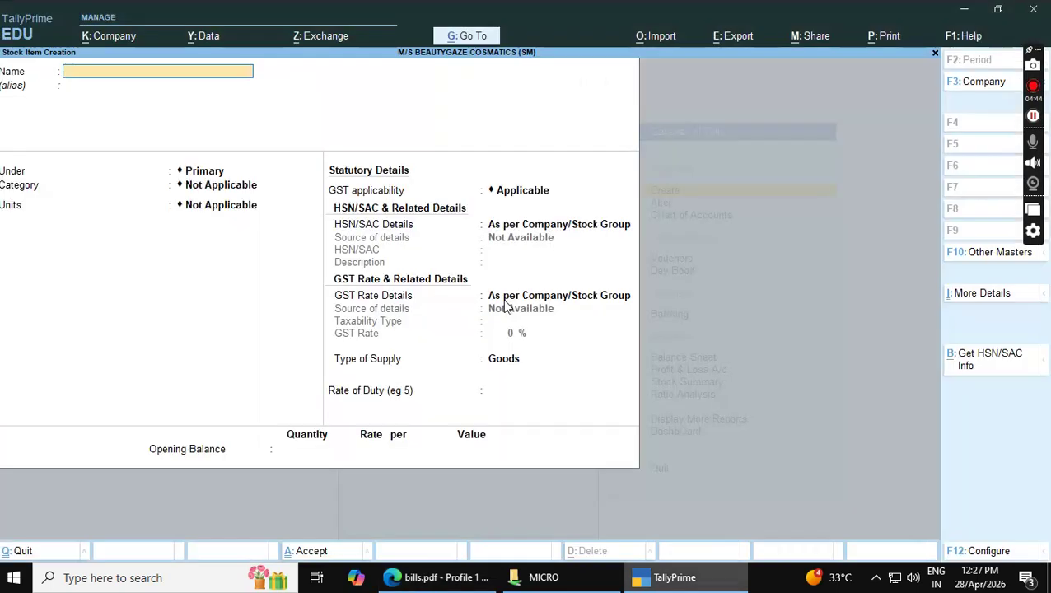
{"action": "type", "text": "Termeric Extract"}
{"action": "key", "text": "Return"}
{"action": "key", "text": "Return"}
{"action": "key", "text": "Return"}
{"action": "key", "text": "Return"}
{"action": "key", "text": "Down"}
{"action": "key", "text": "Return"}
{"action": "key", "text": "Return"}
{"action": "key", "text": "Return"}
{"action": "key", "text": "Return"}
{"action": "key", "text": "Return"}
{"action": "key", "text": "Return"}
{"action": "key", "text": "alt+Tab"}
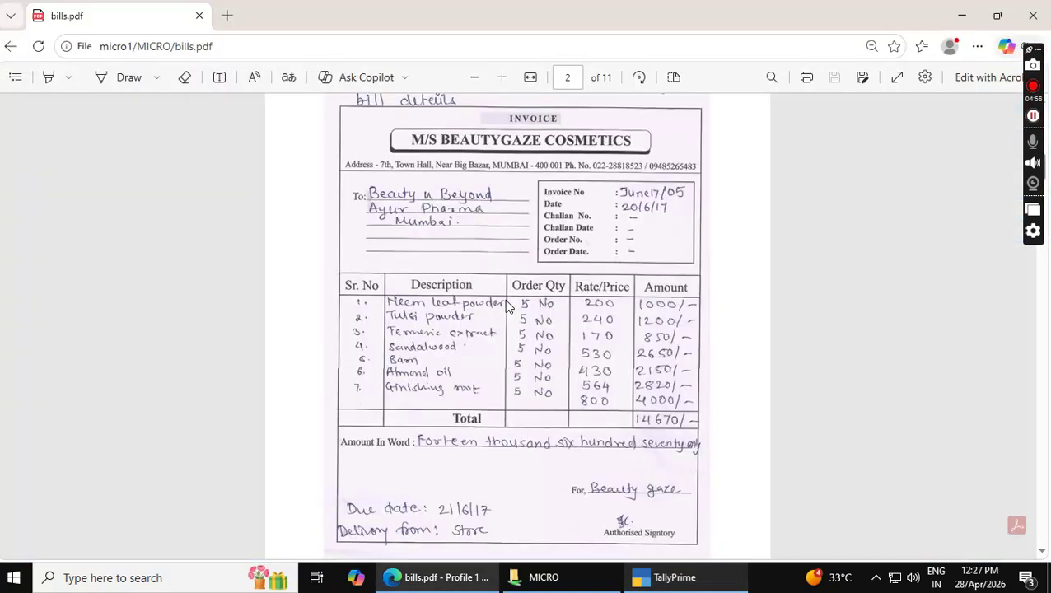
{"action": "key", "text": "alt+Tab"}
{"action": "type", "text": "Sandlewood"}
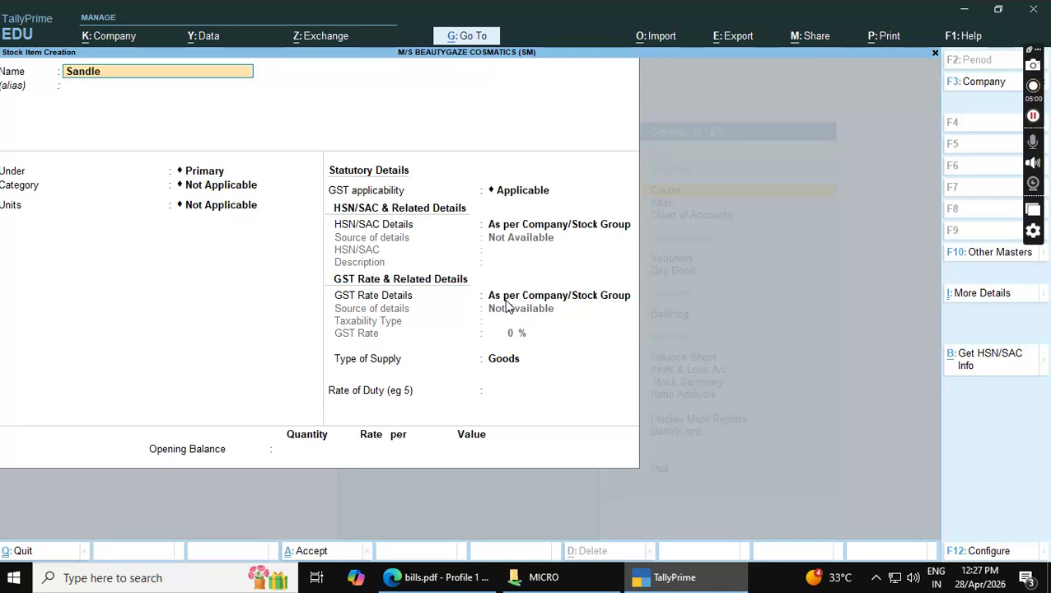
Save the Sandlewood stock item with unit nos
{"action": "key", "text": "Return"}
{"action": "key", "text": "Return"}
{"action": "key", "text": "Return"}
{"action": "key", "text": "Return"}
{"action": "key", "text": "Down"}
{"action": "key", "text": "Return"}
{"action": "key", "text": "Return"}
{"action": "key", "text": "Return"}
{"action": "key", "text": "Return"}
{"action": "key", "text": "Return"}
{"action": "key", "text": "Return"}
{"action": "key", "text": "Return"}
{"action": "key", "text": "Return"}
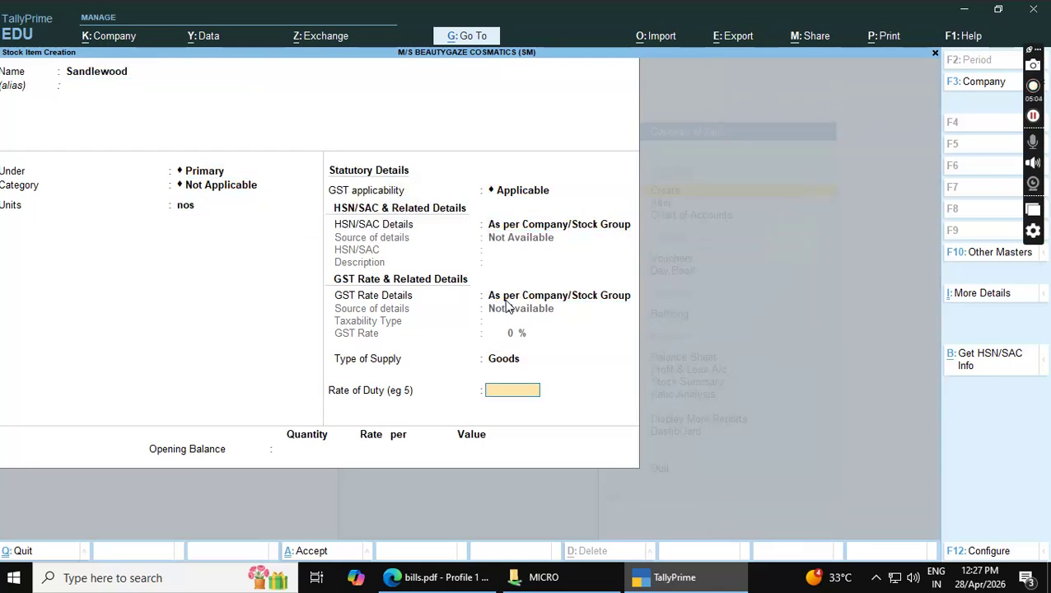
{"action": "key", "text": "alt+Tab"}
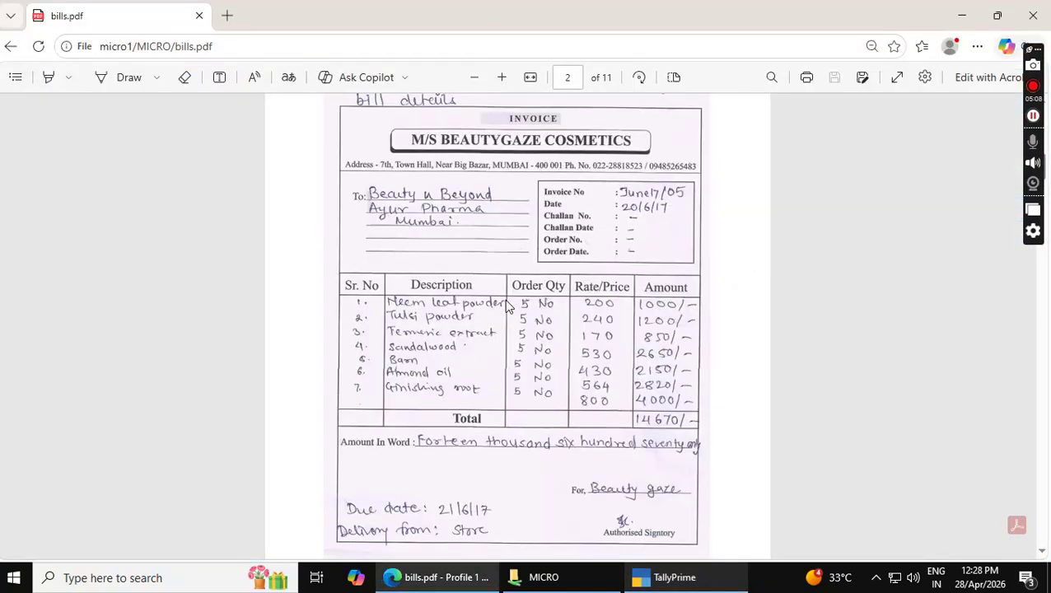
Create the stock item Barn with unit nos
{"action": "key", "text": "alt+Tab"}
{"action": "type", "text": "Barn"}
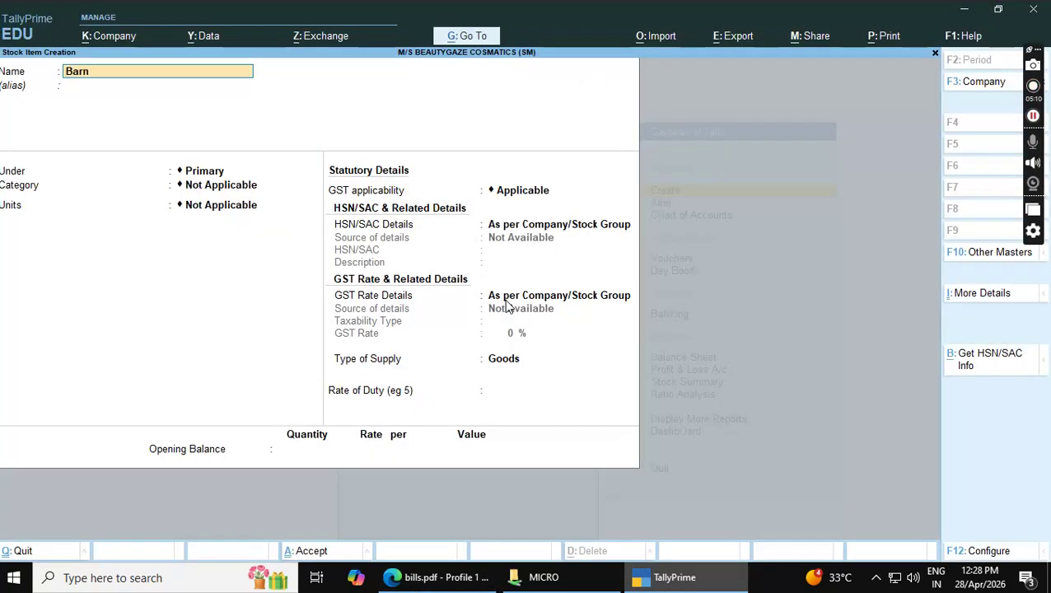
{"action": "key", "text": "Return"}
{"action": "key", "text": "Return"}
{"action": "key", "text": "Return"}
{"action": "key", "text": "Return"}
{"action": "key", "text": "Down"}
{"action": "key", "text": "Return"}
{"action": "key", "text": "Return"}
{"action": "key", "text": "Return"}
{"action": "key", "text": "Return"}
{"action": "key", "text": "Return"}
{"action": "key", "text": "Return"}
{"action": "key", "text": "alt+Tab"}
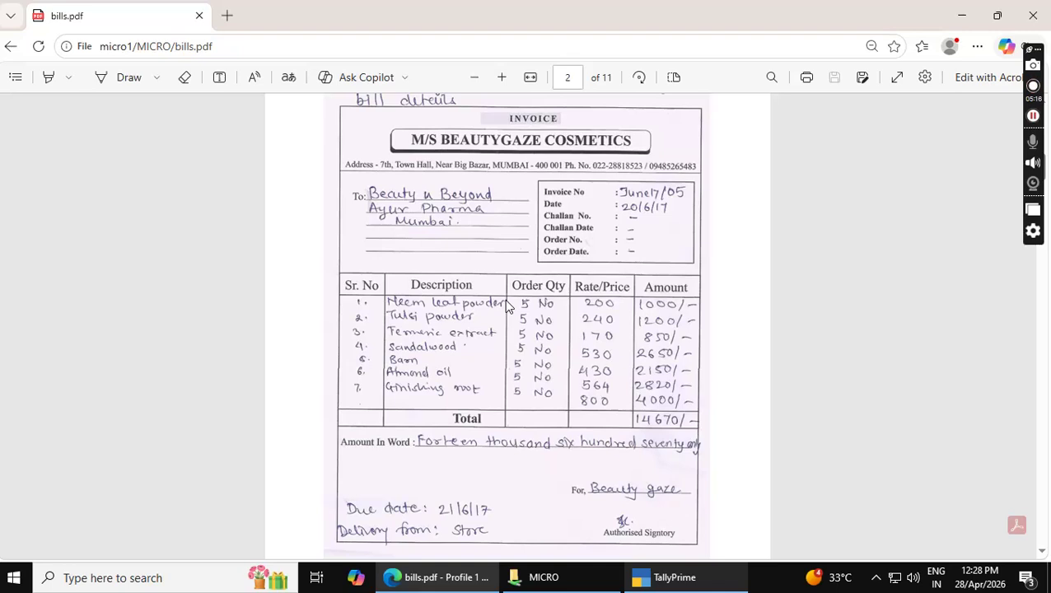
{"action": "key", "text": "alt"}
Create the stock item Almond Oil with unit nos
{"action": "key", "text": "alt+Tab"}
{"action": "type", "text": "A"}
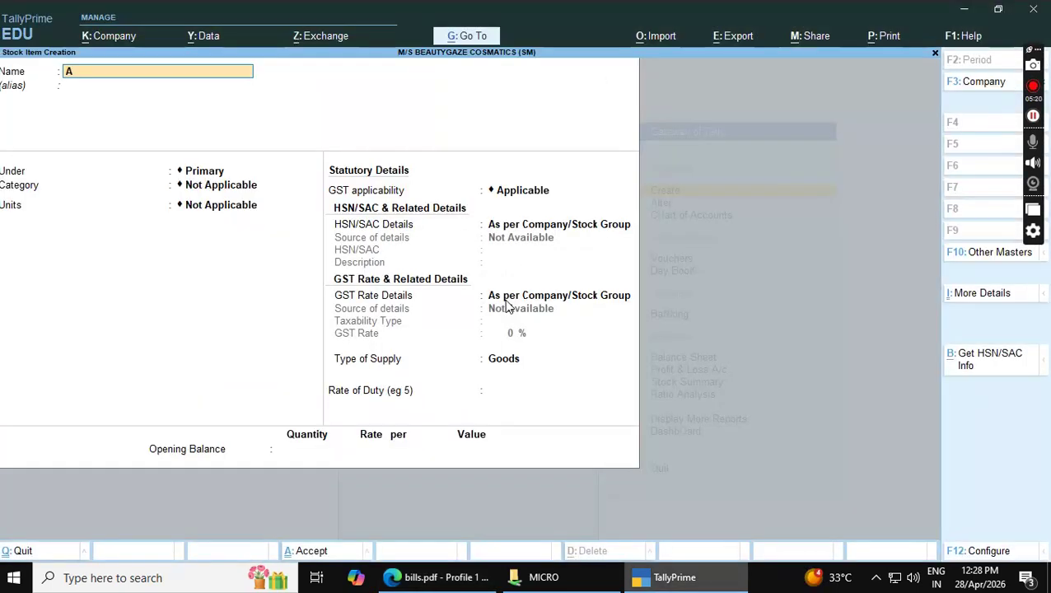
{"action": "type", "text": "lmond Oil"}
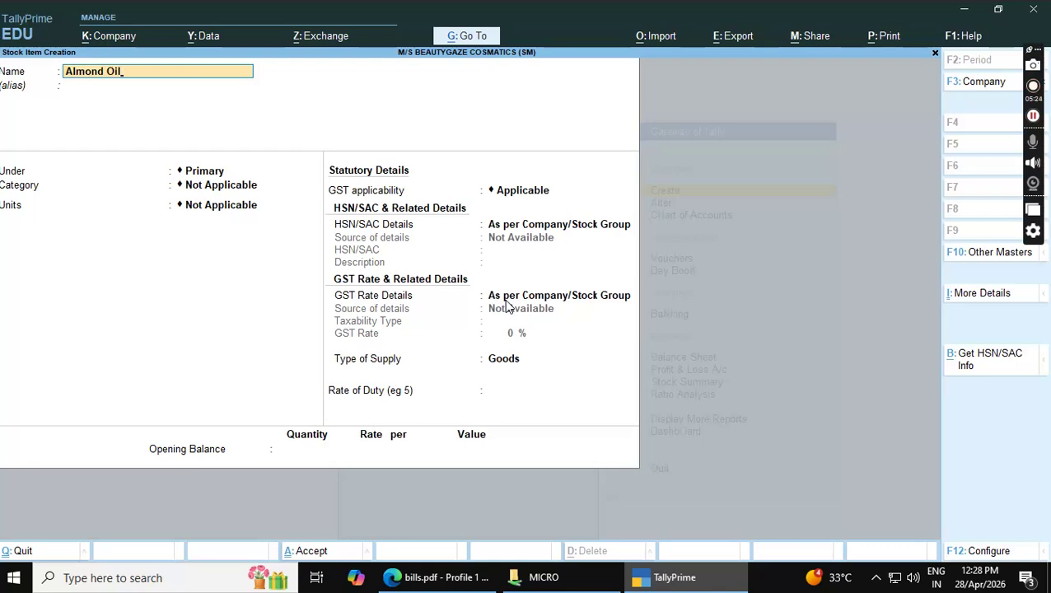
{"action": "key", "text": "Return"}
{"action": "key", "text": "Return"}
{"action": "key", "text": "Return"}
{"action": "key", "text": "Down"}
{"action": "key", "text": "Return"}
{"action": "key", "text": "Return"}
{"action": "key", "text": "Return"}
{"action": "key", "text": "Return"}
{"action": "key", "text": "Return"}
{"action": "key", "text": "Return"}
{"action": "key", "text": "alt+Tab"}
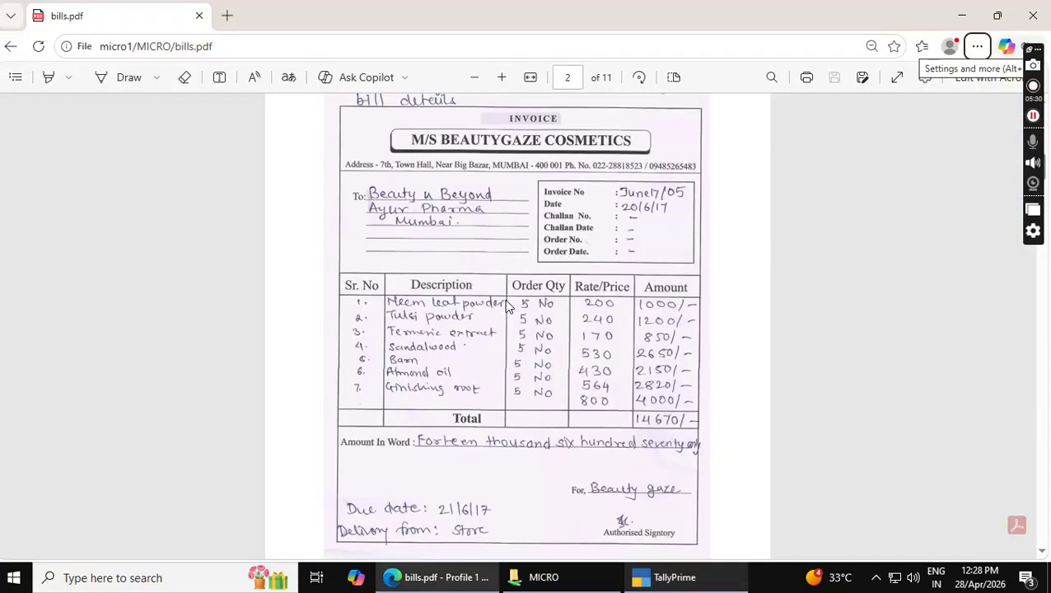
Create the stock item Ginishing Root with unit nos
{"action": "key", "text": "alt+Tab"}
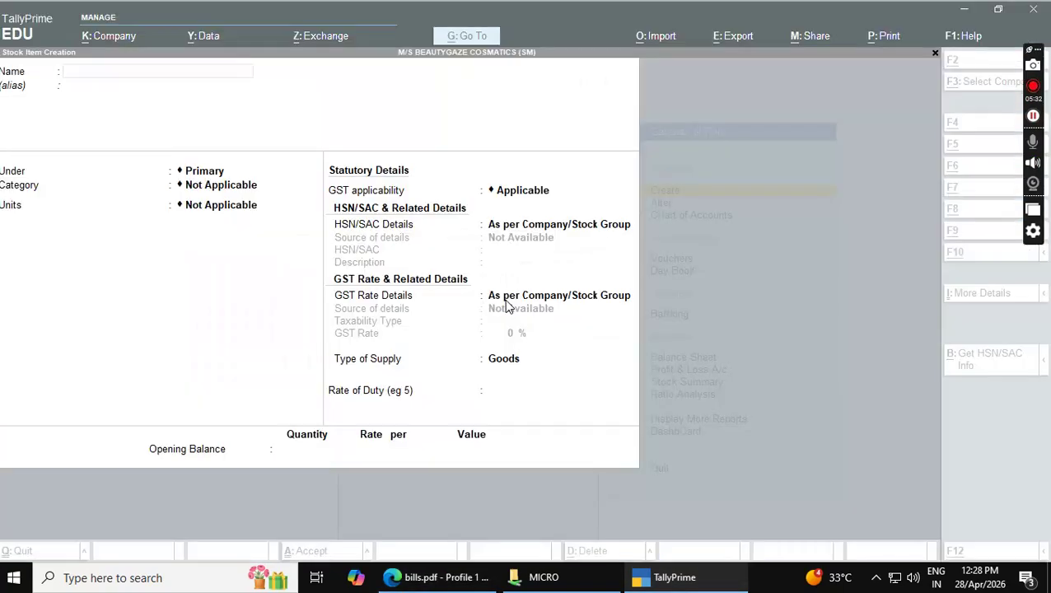
{"action": "type", "text": "Ginishing"}
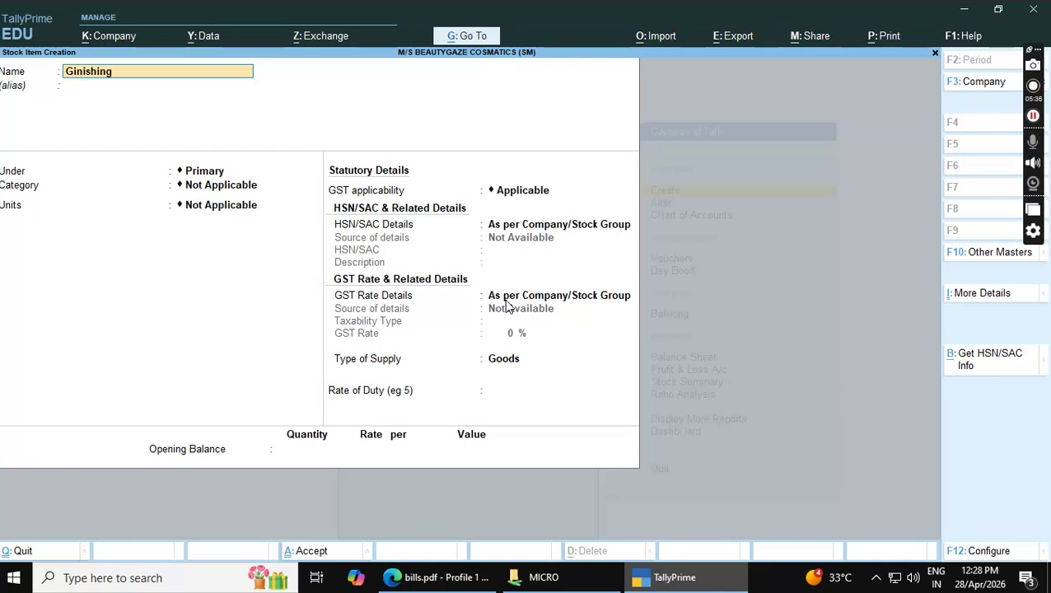
{"action": "type", "text": " Root"}
{"action": "key", "text": "Return"}
{"action": "key", "text": "Return"}
{"action": "key", "text": "Return"}
{"action": "key", "text": "Return"}
{"action": "key", "text": "Return"}
{"action": "key", "text": "Return"}
{"action": "key", "text": "Return"}
{"action": "key", "text": "Return"}
{"action": "key", "text": "Return"}
{"action": "key", "text": "Return"}
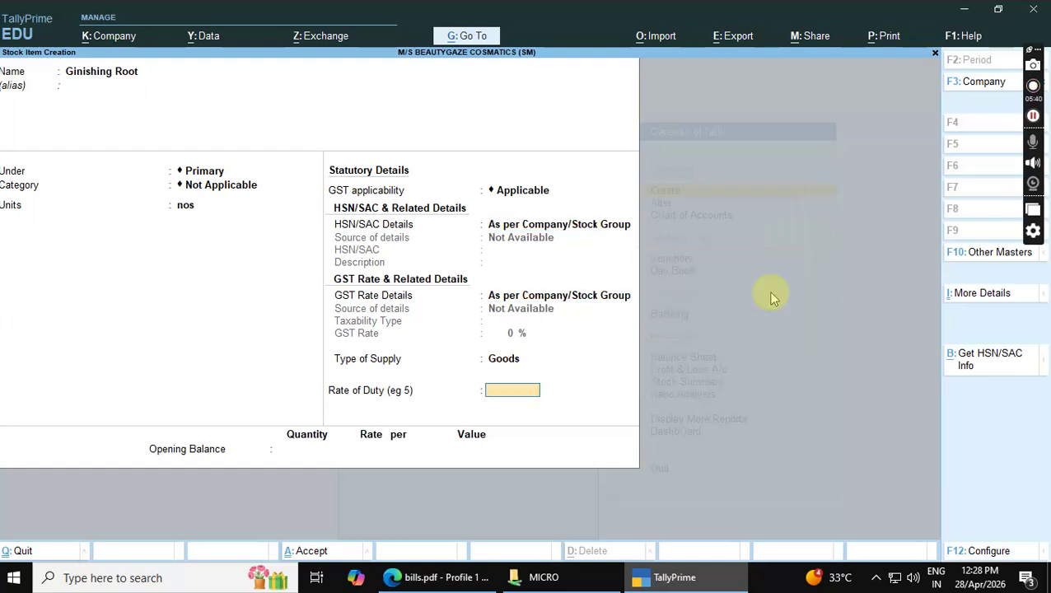
{"action": "key", "text": "Return"}
{"action": "key", "text": "Return"}
{"action": "key", "text": "alt+Tab"}
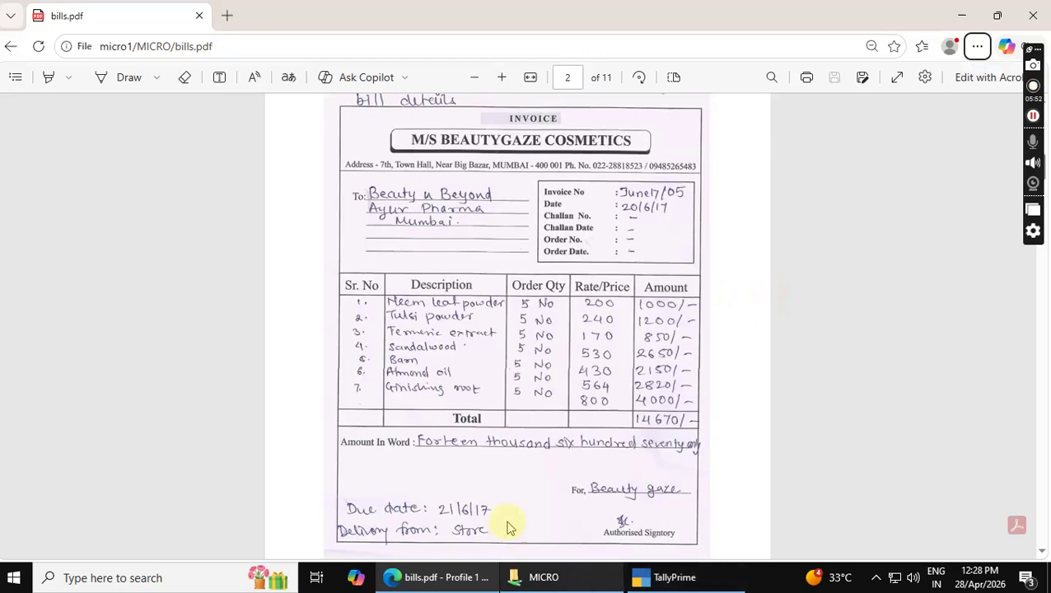
{"action": "key", "text": "alt+Tab"}
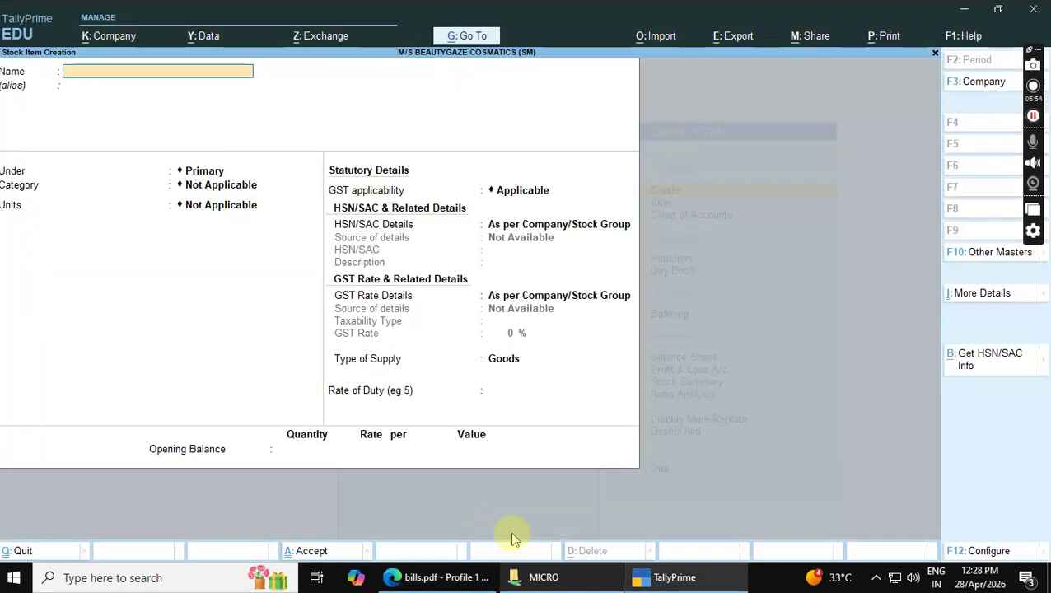
Create a location named Store and leave master creation
{"action": "key", "text": "Escape"}
{"action": "key", "text": "Down"}
{"action": "key", "text": "Down"}
{"action": "key", "text": "Return"}
{"action": "type", "text": "cation"}
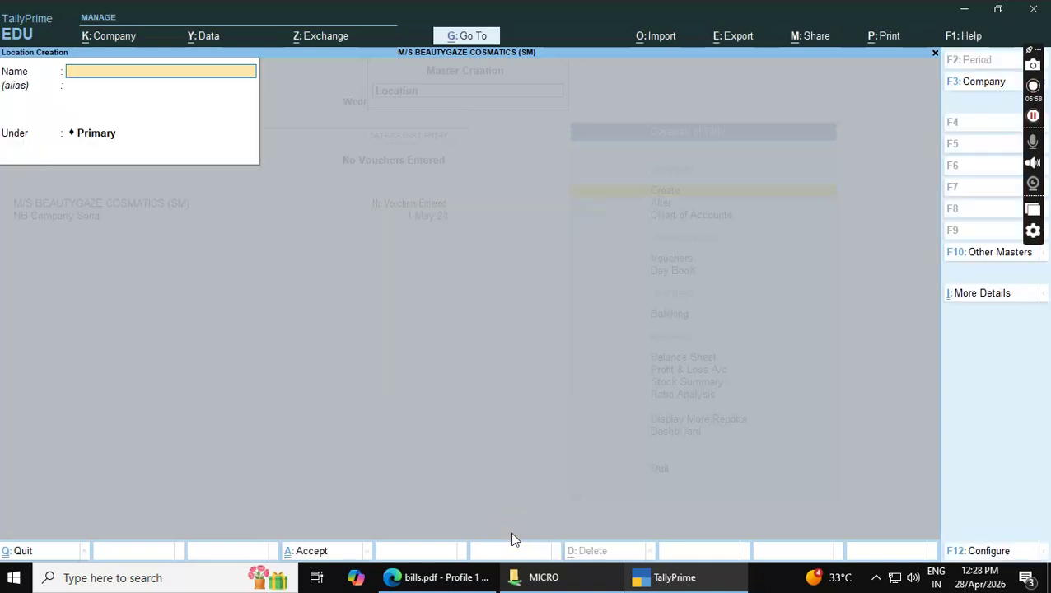
{"action": "type", "text": "Store"}
{"action": "key", "text": "Return"}
Go back to the Gateway and start a new Sales voucher
{"action": "key", "text": "Return"}
{"action": "key", "text": "Return"}
{"action": "key", "text": "Return"}
{"action": "key", "text": "Escape"}
{"action": "key", "text": "y"}
{"action": "key", "text": "Escape"}
{"action": "key", "text": "Down"}
{"action": "key", "text": "Down"}
{"action": "key", "text": "Down"}
{"action": "key", "text": "Return"}
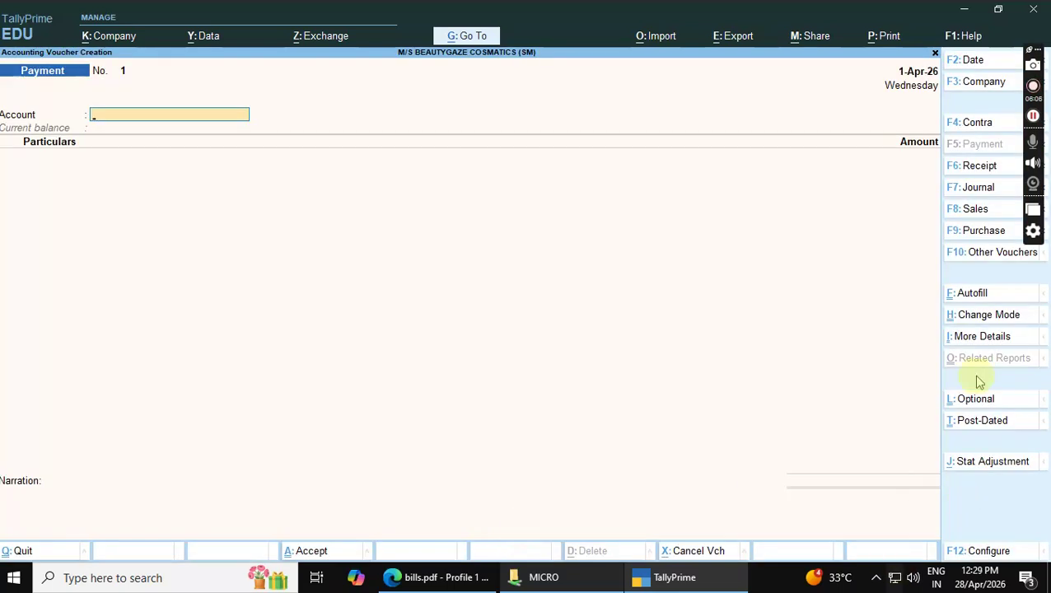
{"action": "left_click", "coordinate": [968, 212]}
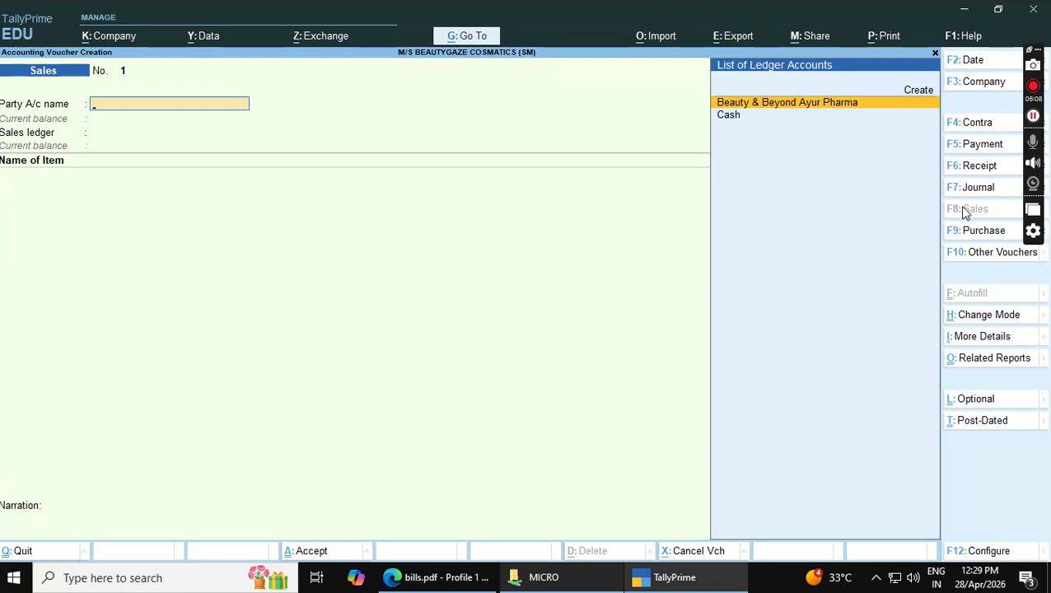
Confirm Beauty & Beyond Ayur Pharma as party and enter dispatch document number June17/05
{"action": "key", "text": "Return"}
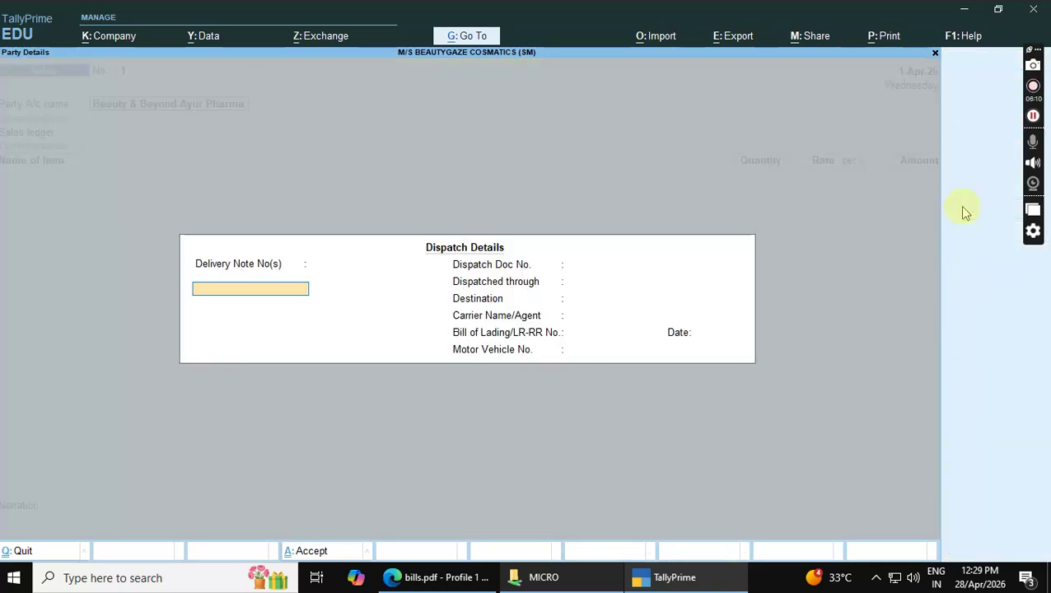
{"action": "key", "text": "Return"}
{"action": "key", "text": "Return"}
{"action": "key", "text": "Return"}
{"action": "key", "text": "Return"}
{"action": "key", "text": "Return"}
{"action": "key", "text": "Return"}
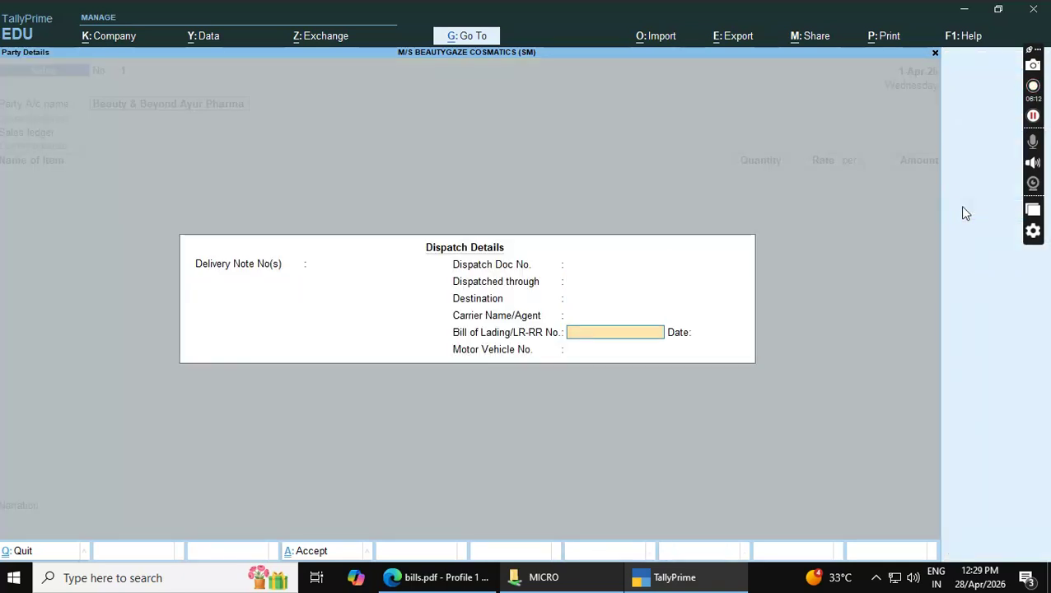
{"action": "key", "text": "BackSpace"}
{"action": "key", "text": "BackSpace"}
{"action": "key", "text": "BackSpace"}
{"action": "key", "text": "BackSpace"}
{"action": "key", "text": "BackSpace"}
{"action": "key", "text": "BackSpace"}
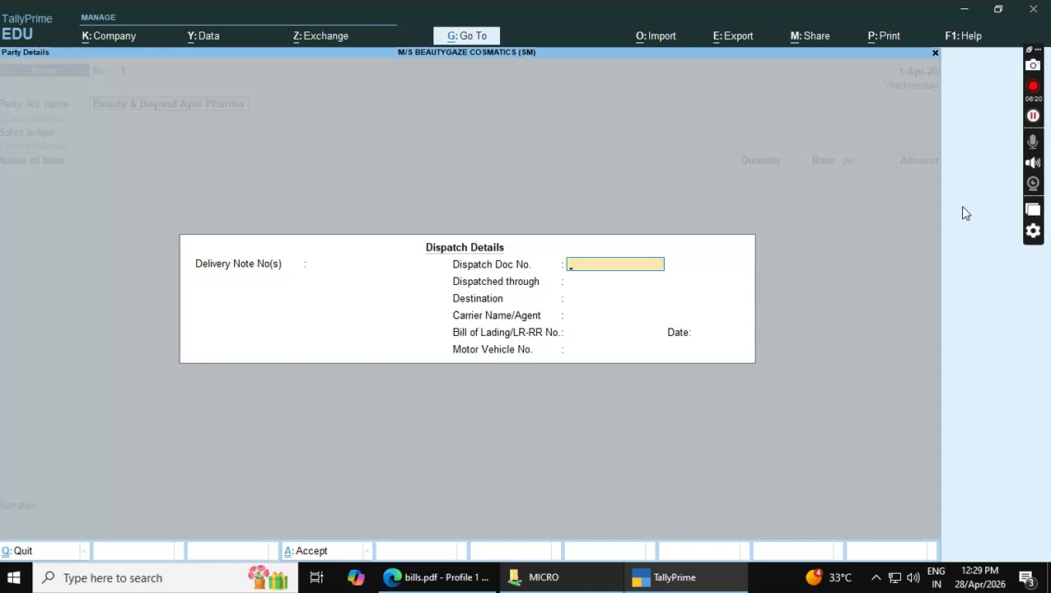
{"action": "key", "text": "alt+Tab"}
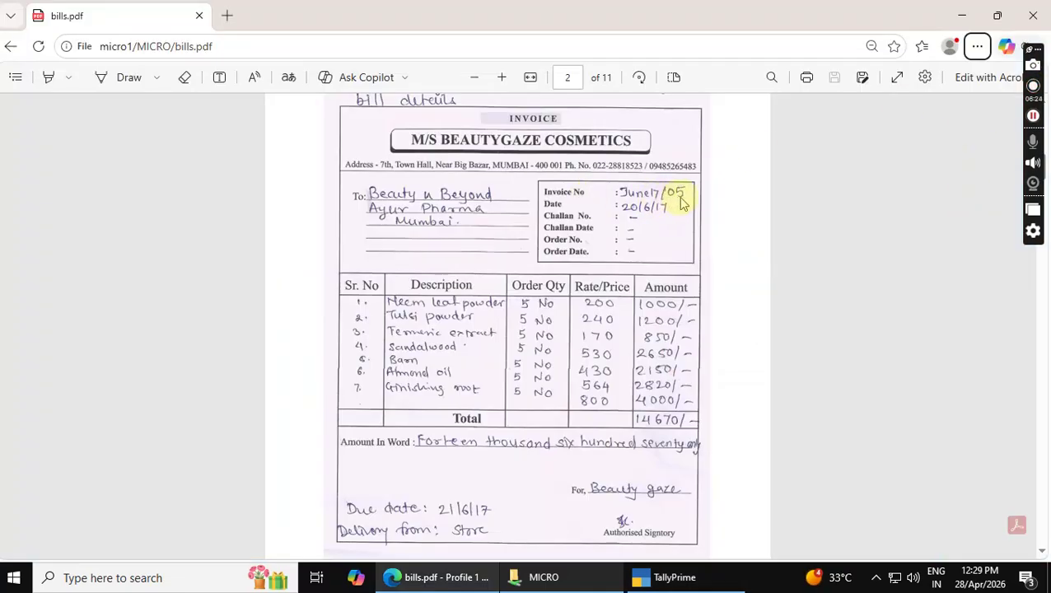
{"action": "key", "text": "alt+Tab"}
{"action": "type", "text": "June17/05"}
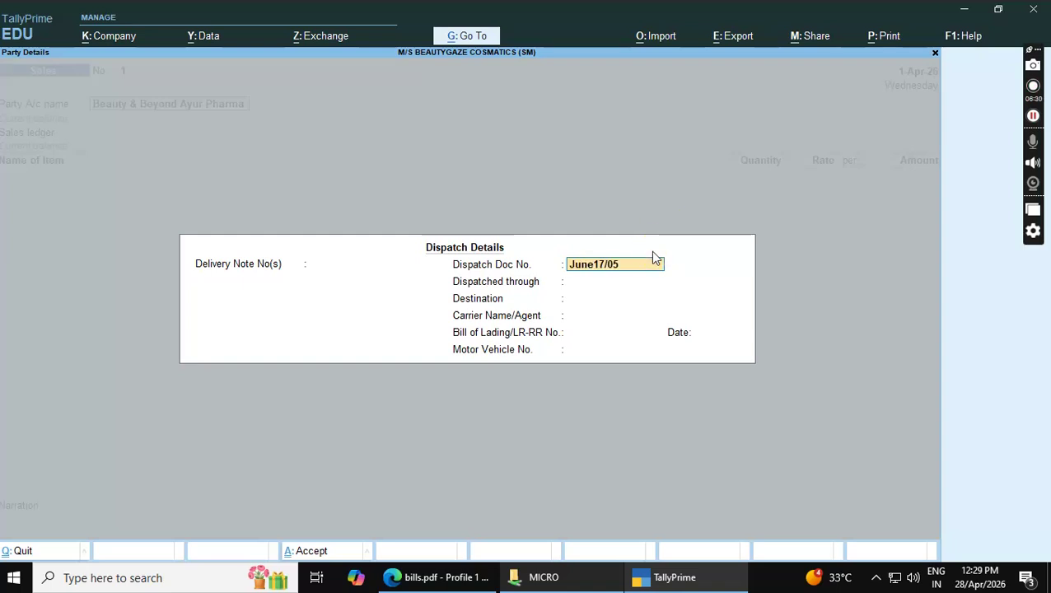
{"action": "key", "text": "Return"}
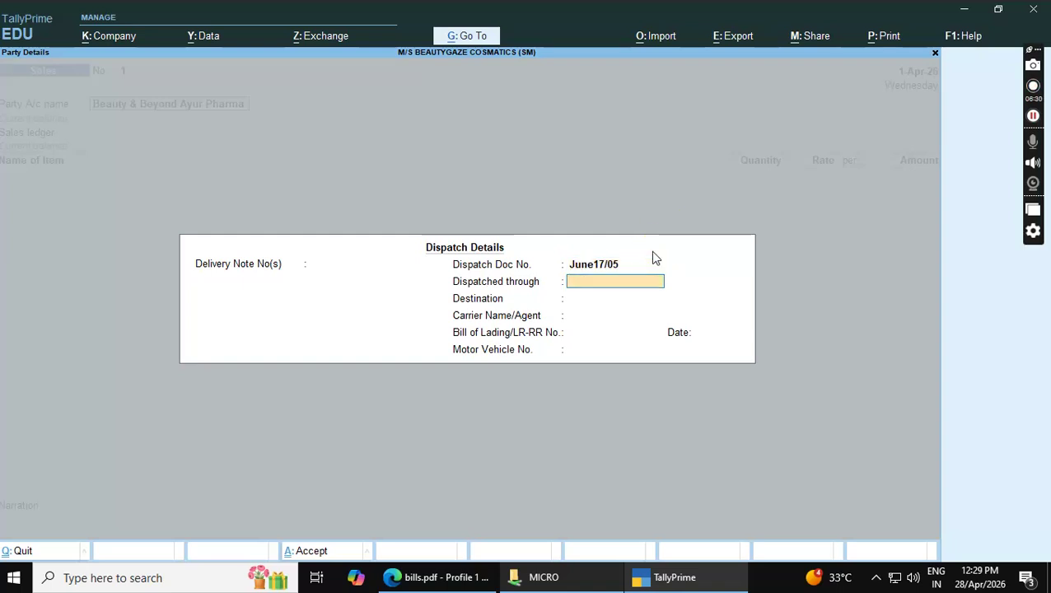
Set the dispatch mode to Truck with Mumbai as the destination
{"action": "key", "text": "alt+Tab"}
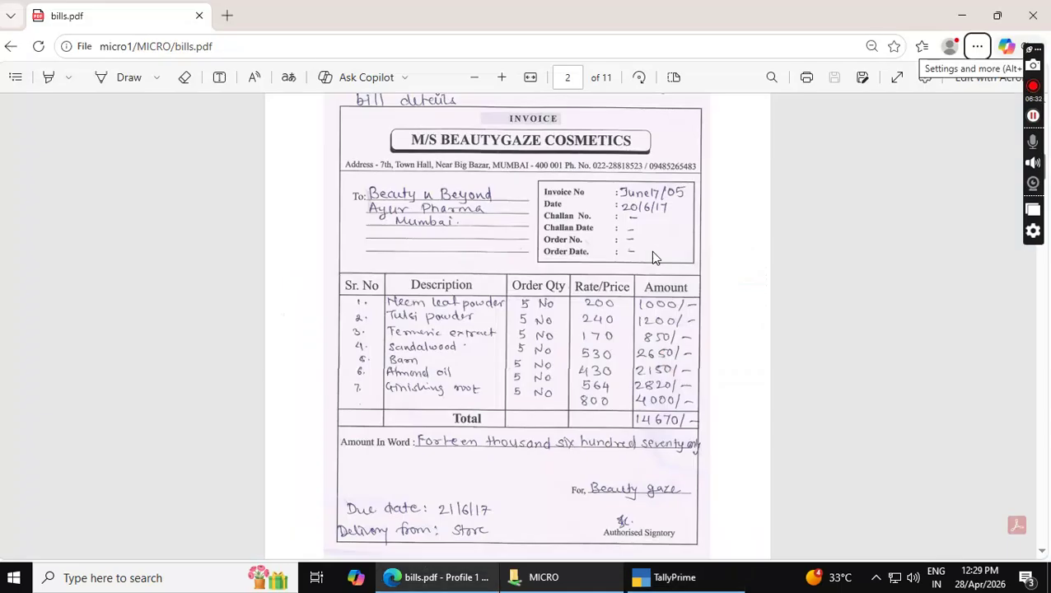
{"action": "key", "text": "alt+Tab"}
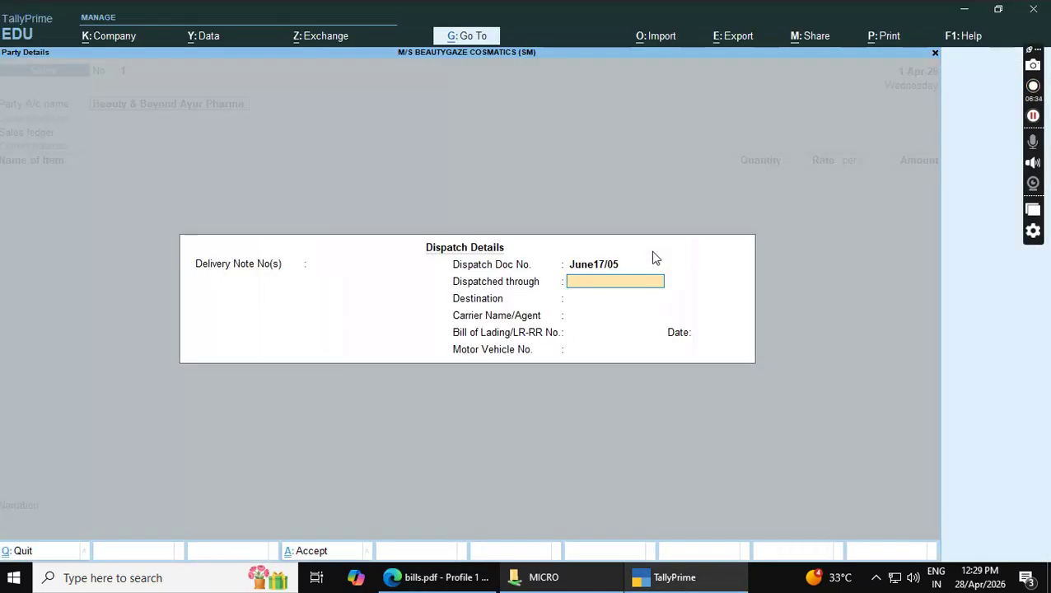
{"action": "type", "text": "Truck"}
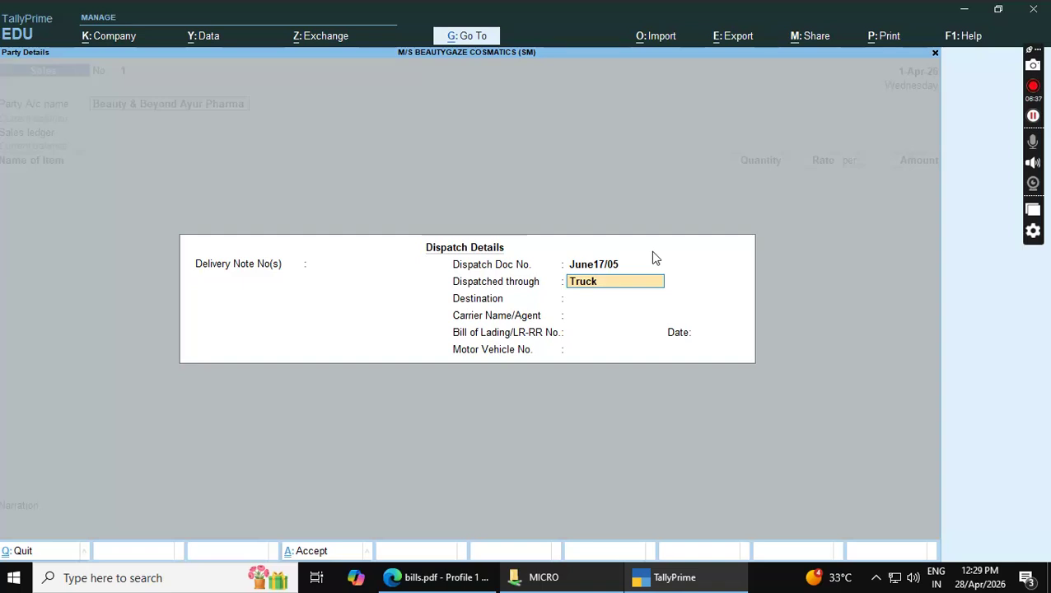
{"action": "key", "text": "Return"}
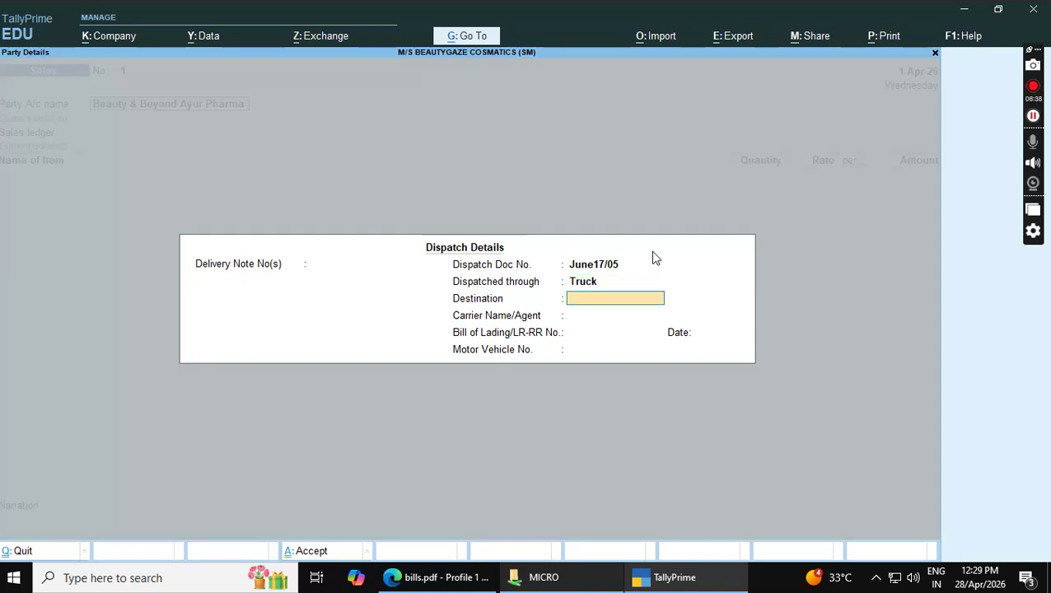
{"action": "type", "text": "Mumbai"}
{"action": "key", "text": "Return"}
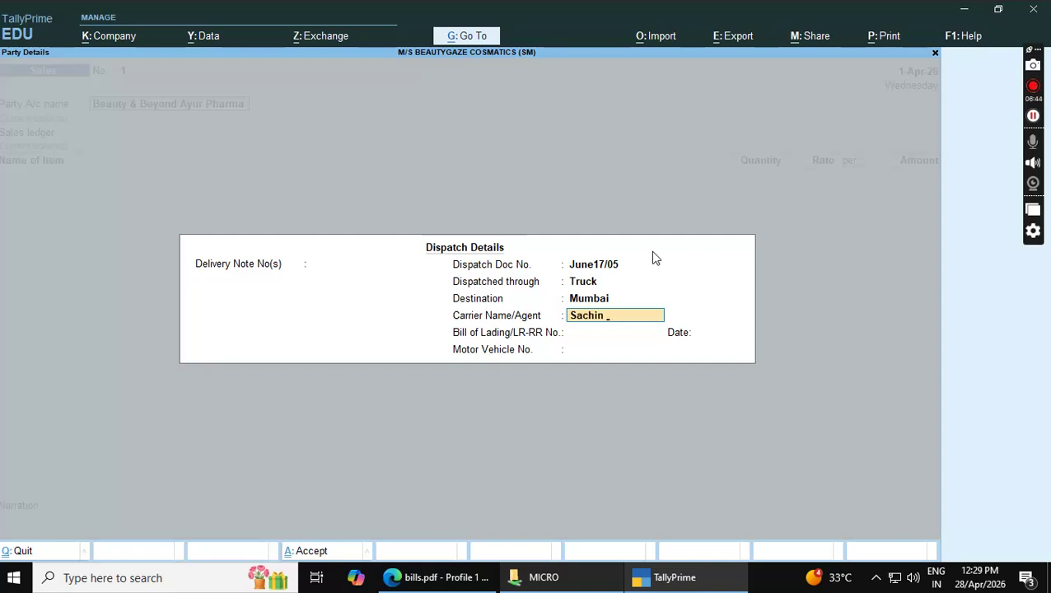
{"action": "key", "text": "Return"}
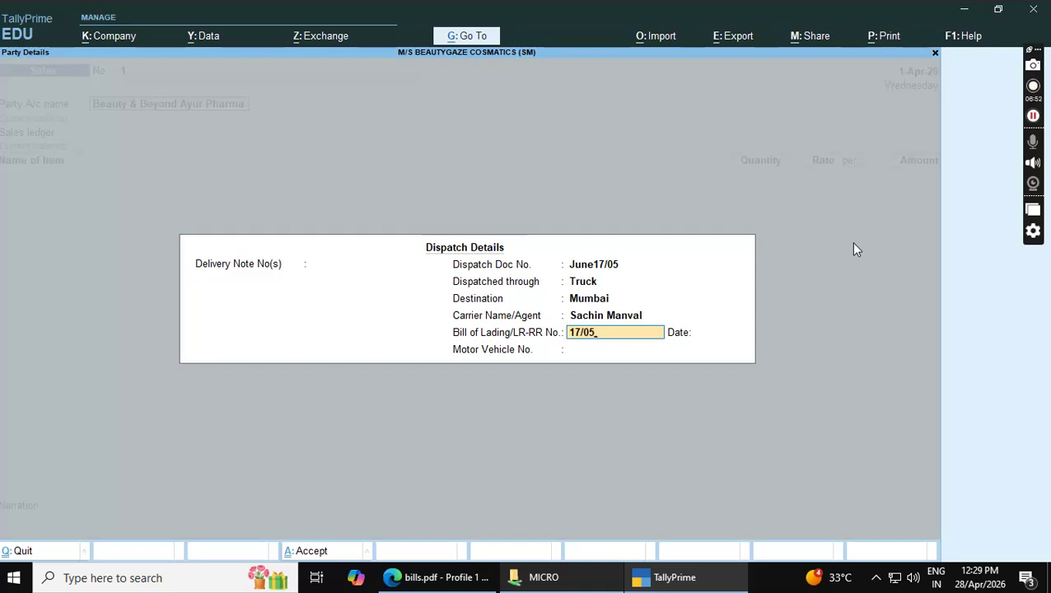
{"action": "key", "text": "Return"}
{"action": "type", "text": "2-7"}
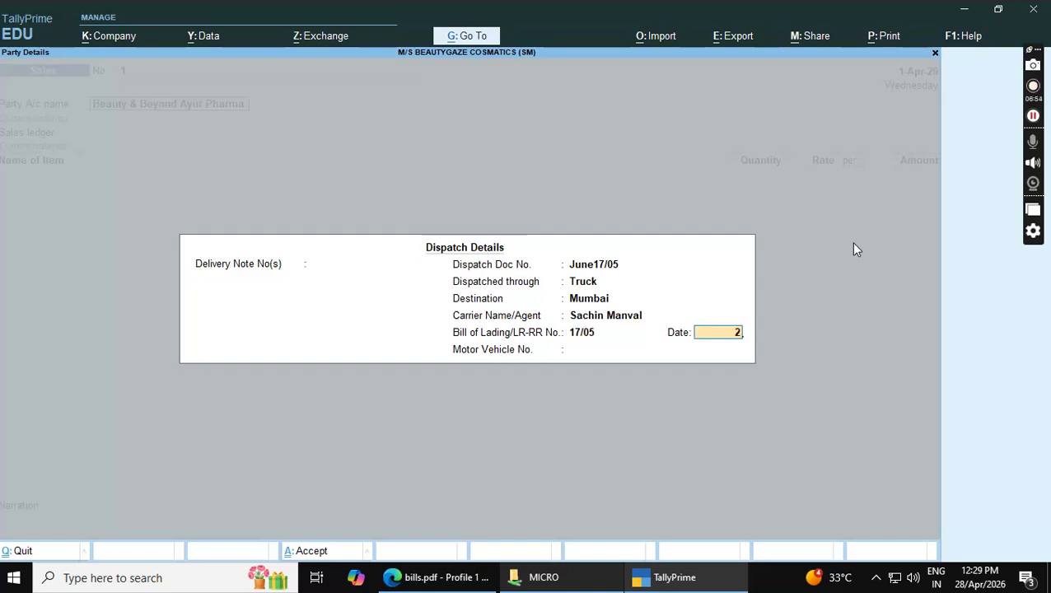
{"action": "key", "text": "Return"}
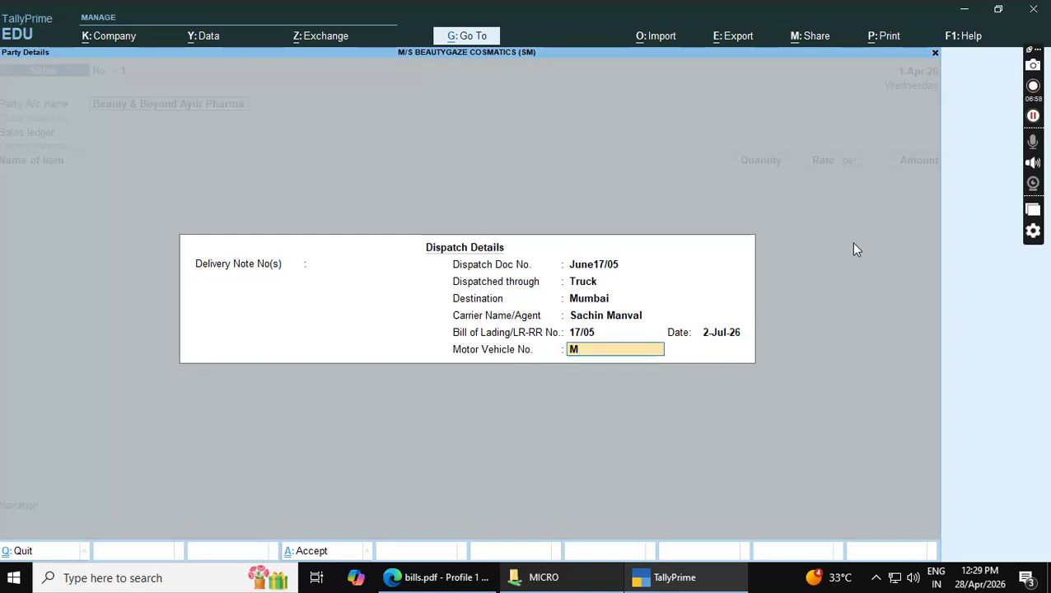
{"action": "type", "text": "Mh05022"}
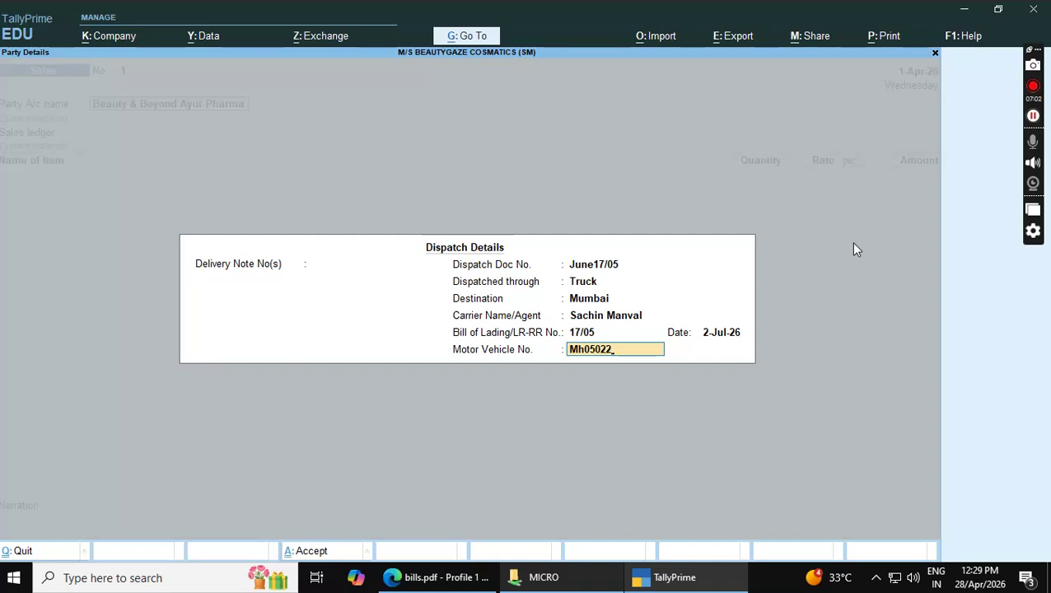
{"action": "key", "text": "Return"}
{"action": "key", "text": "Return"}
{"action": "key", "text": "Return"}
{"action": "key", "text": "Return"}
{"action": "key", "text": "Return"}
{"action": "key", "text": "Return"}
{"action": "key", "text": "Return"}
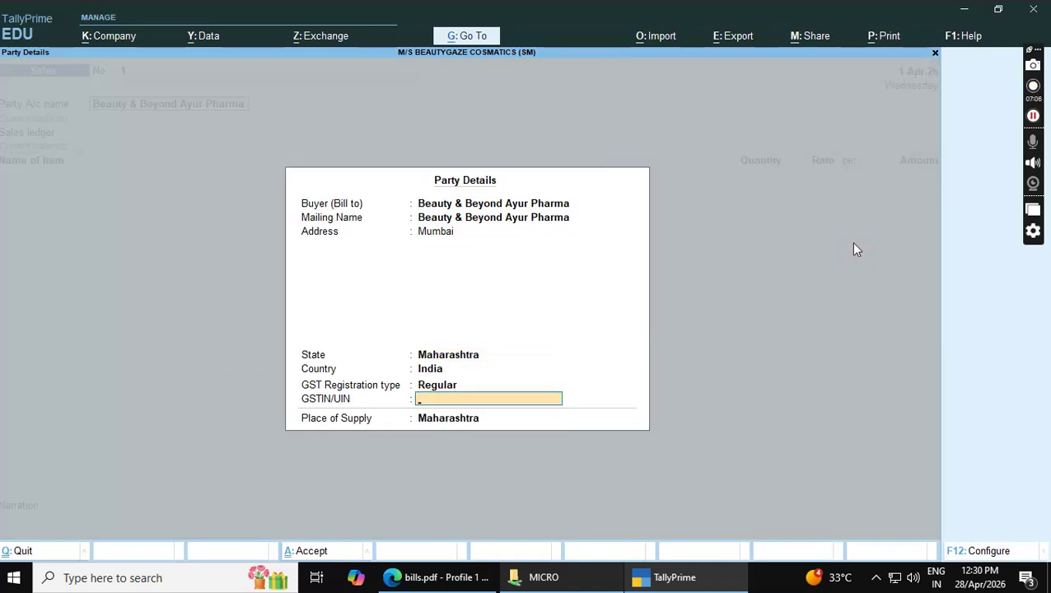
Accept party details with GSTIN left blank and select Sales A/c as the ledger
{"action": "key", "text": "Return"}
{"action": "key", "text": "Return"}
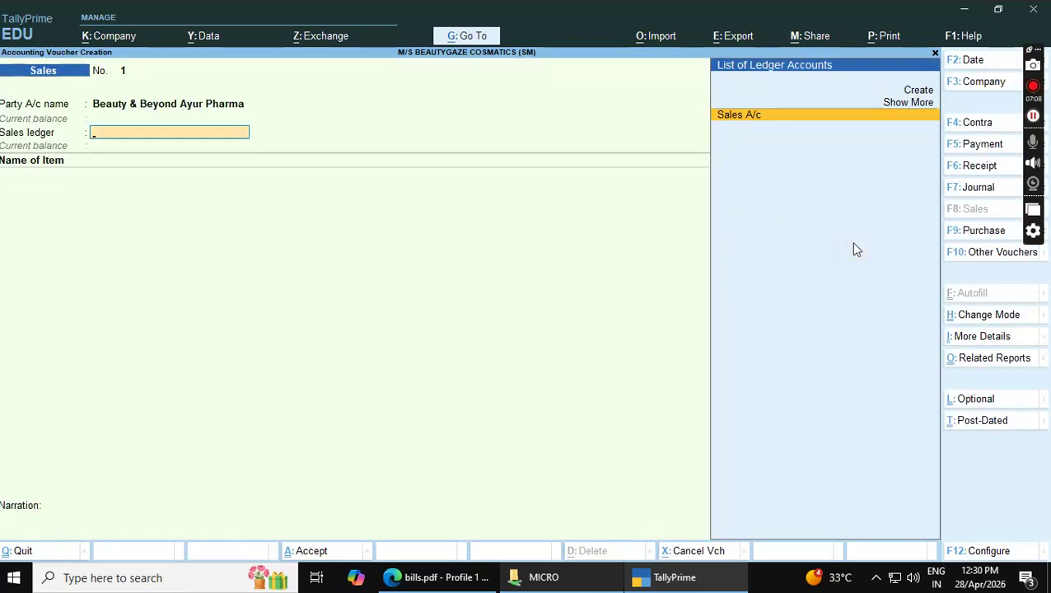
{"action": "key", "text": "Return"}
{"action": "key", "text": "alt+Tab"}
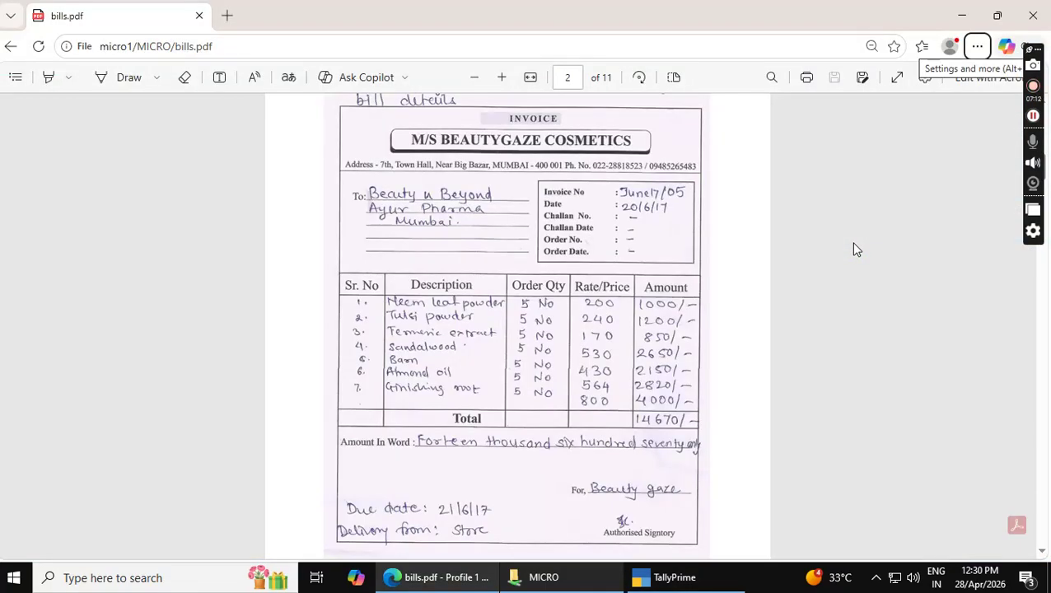
{"action": "key", "text": "alt+Tab"}
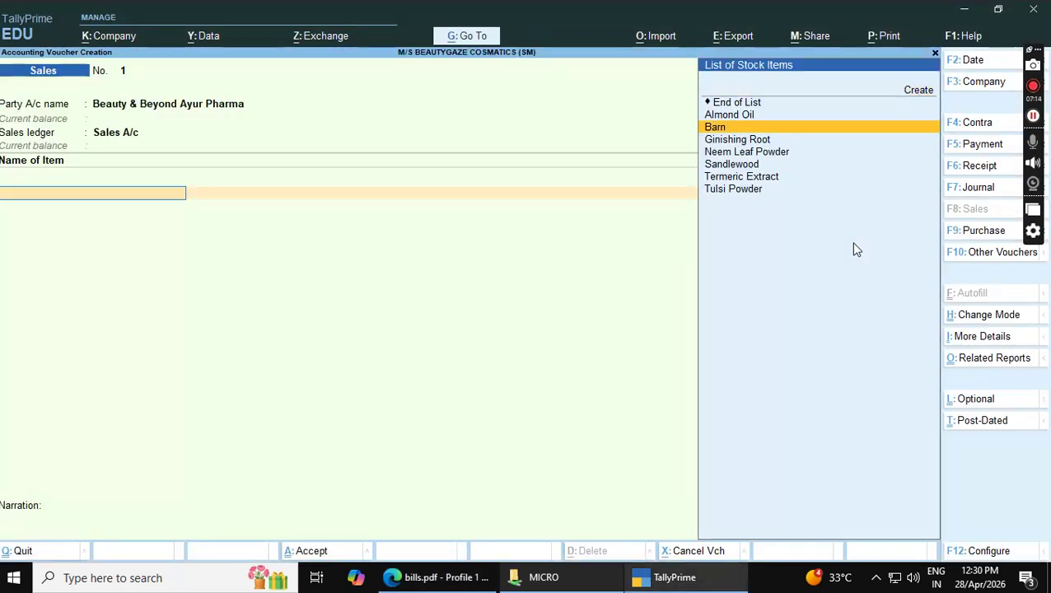
Add Neem Leaf Powder from Store, 5 nos at rate 200
{"action": "key", "text": "Down"}
{"action": "key", "text": "Down"}
{"action": "key", "text": "Return"}
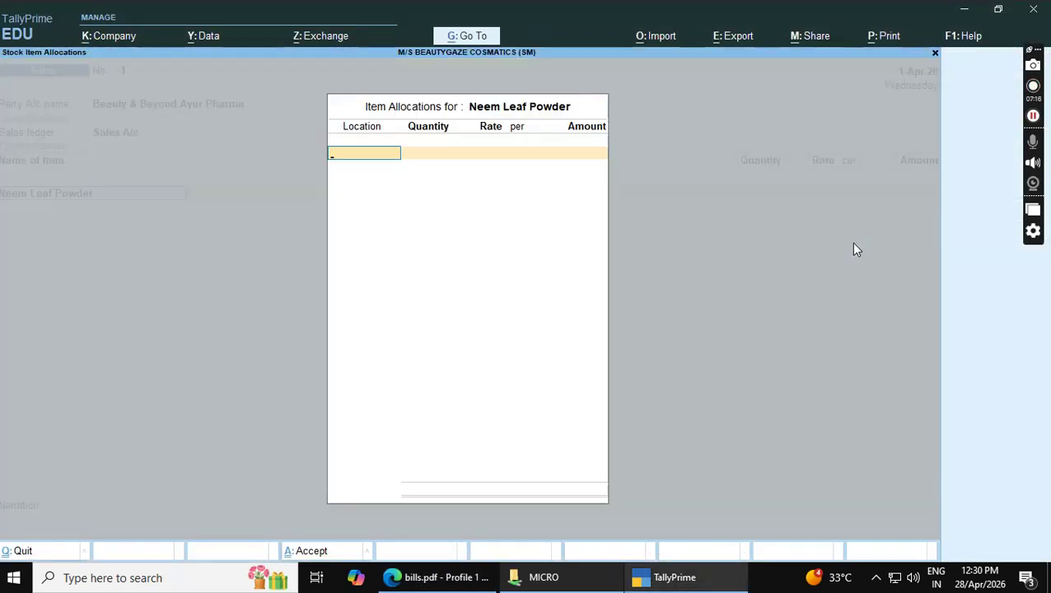
{"action": "key", "text": "Down"}
{"action": "key", "text": "Down"}
{"action": "key", "text": "Return"}
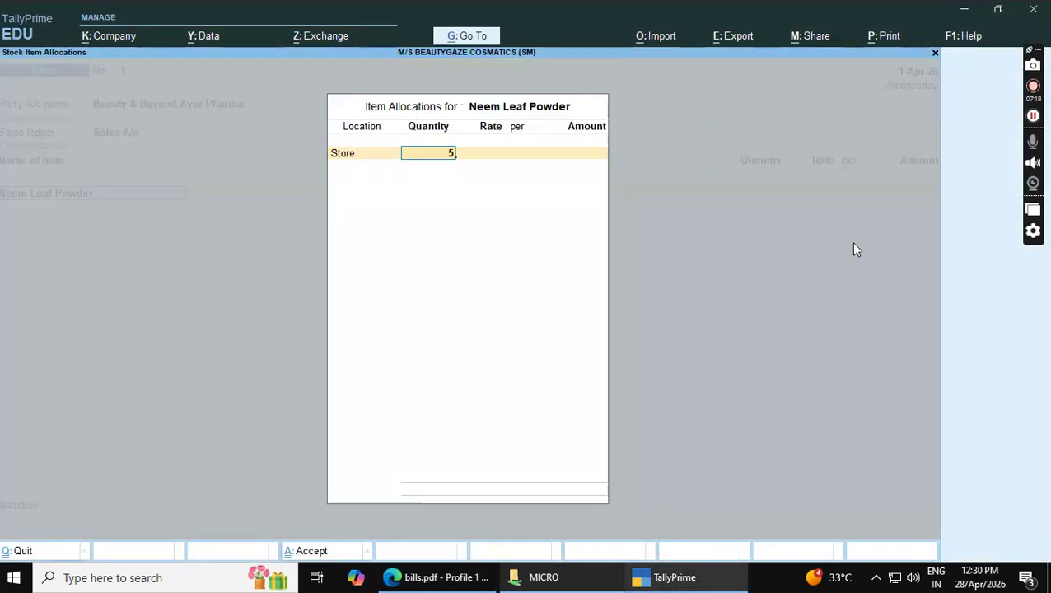
{"action": "type", "text": "5"}
{"action": "key", "text": "Return"}
{"action": "left_click", "coordinate": [865, 237]}
{"action": "type", "text": "200"}
{"action": "key", "text": "Return"}
{"action": "key", "text": "Return"}
{"action": "key", "text": "Return"}
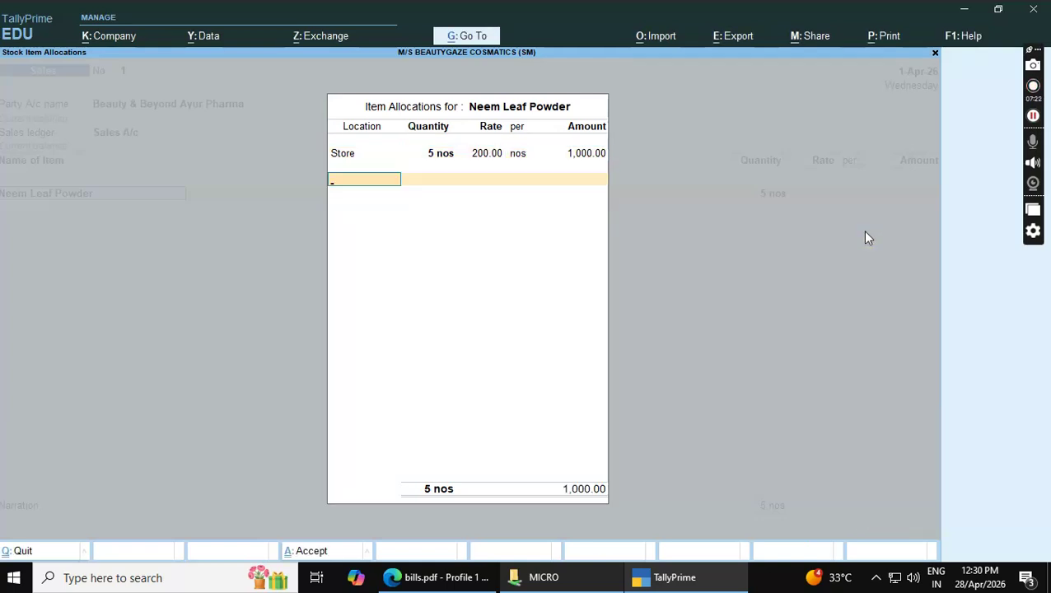
{"action": "key", "text": "Return"}
{"action": "key", "text": "Return"}
{"action": "key", "text": "alt+Tab"}
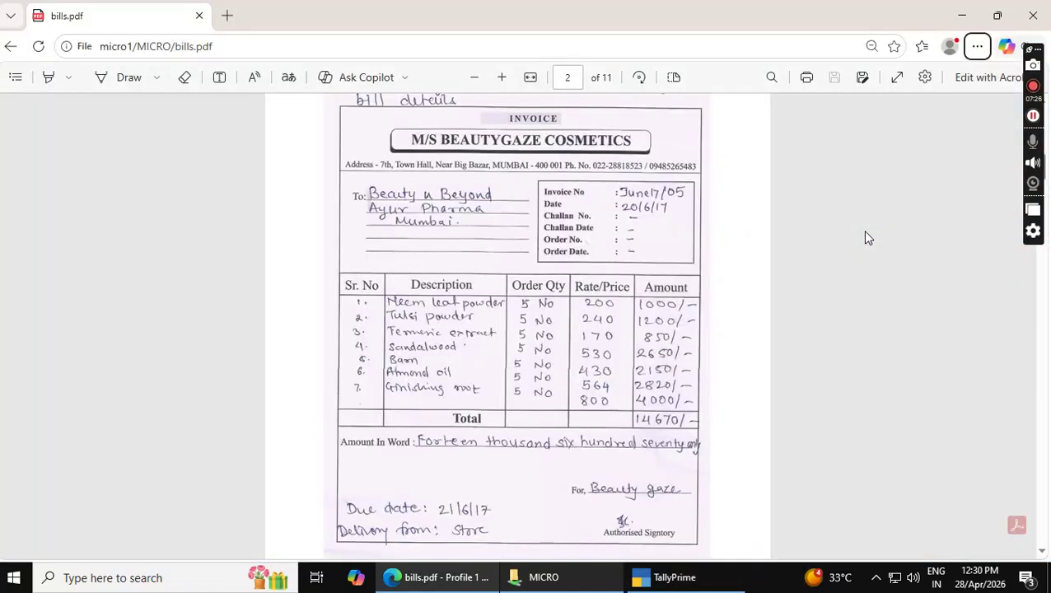
{"action": "key", "text": "alt+Tab"}
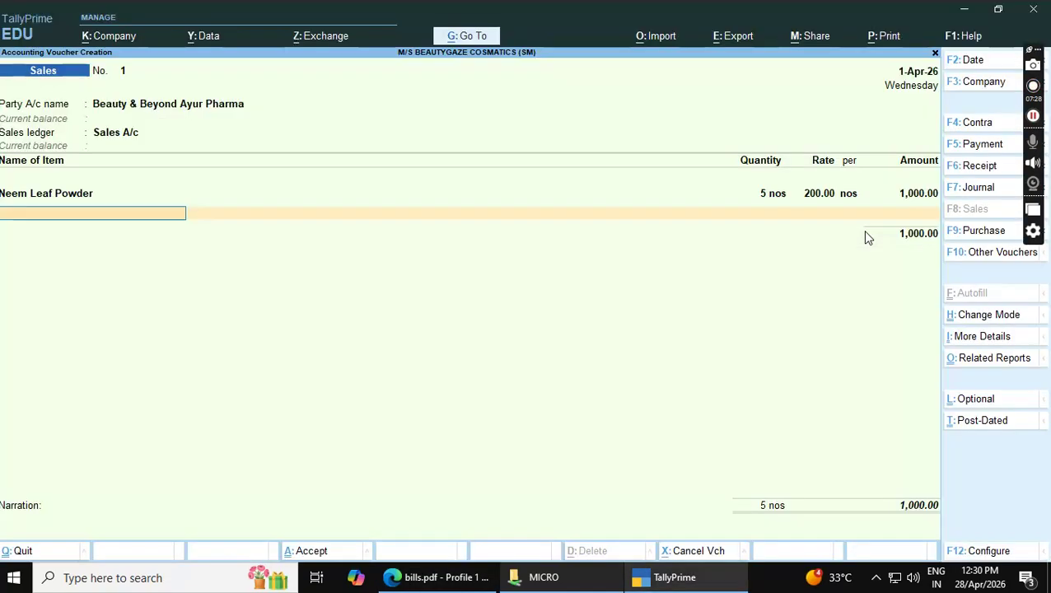
Add Tulsi Powder from Store, 5 nos at rate 240
{"action": "key", "text": "Down"}
{"action": "key", "text": "Down"}
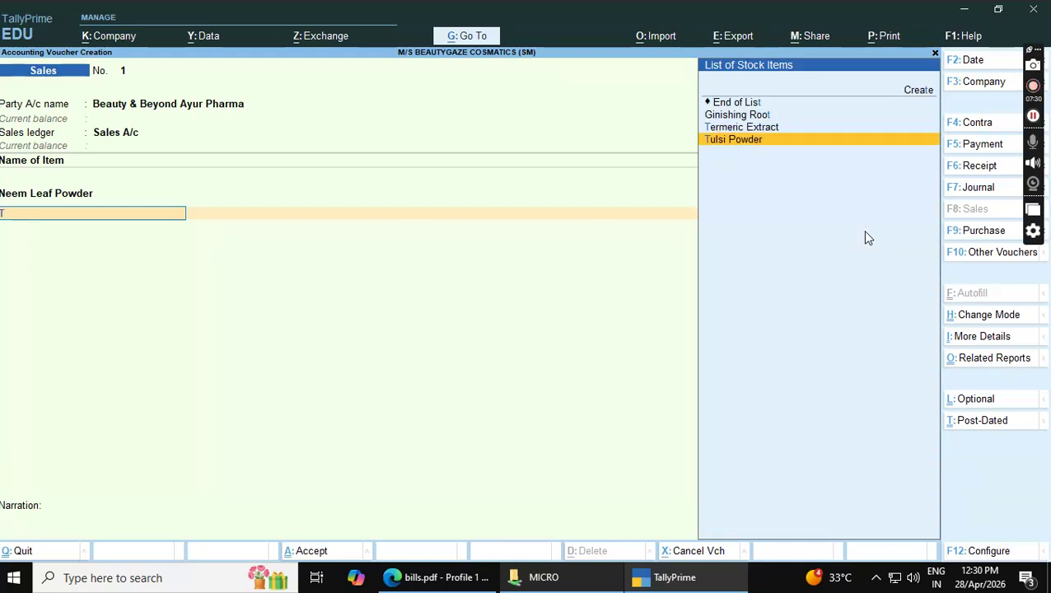
{"action": "key", "text": "Return"}
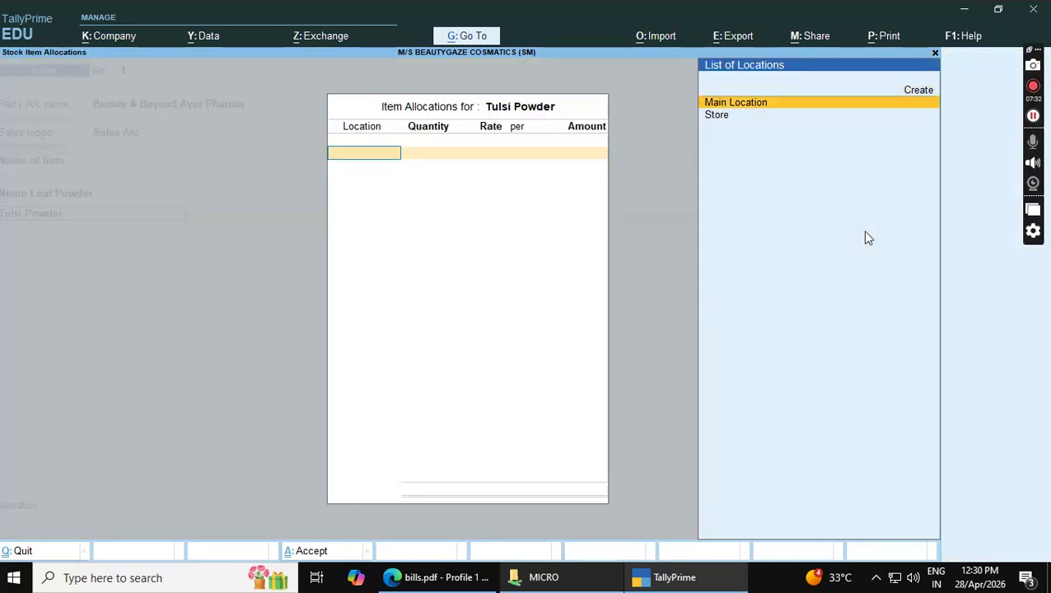
{"action": "key", "text": "Down"}
{"action": "key", "text": "Return"}
{"action": "type", "text": "5"}
{"action": "key", "text": "Return"}
{"action": "key", "text": "Return"}
{"action": "type", "text": "240"}
{"action": "key", "text": "Return"}
{"action": "key", "text": "Return"}
{"action": "key", "text": "Return"}
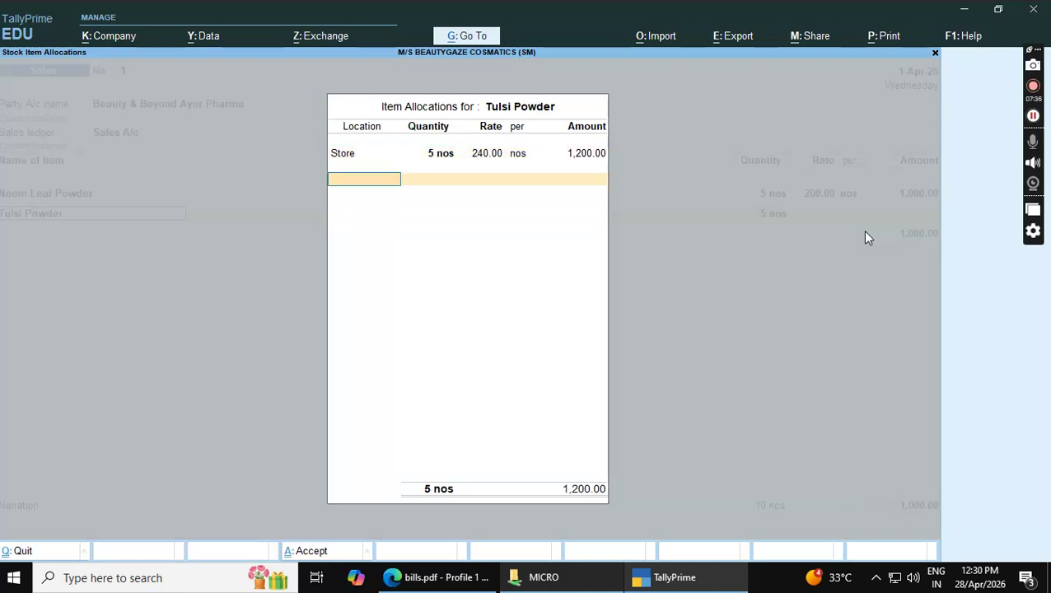
{"action": "key", "text": "Return"}
{"action": "key", "text": "alt+Tab"}
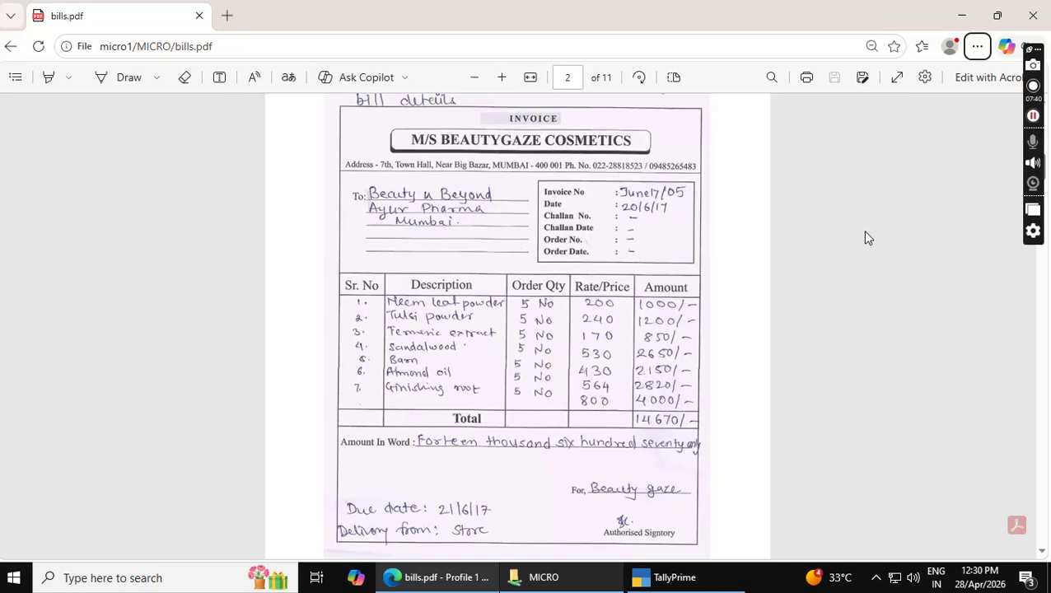
{"action": "key", "text": "alt+Tab"}
Add Termeric Extract from Store, 5 nos at rate 170
{"action": "key", "text": "Down"}
{"action": "key", "text": "Down"}
{"action": "key", "text": "Down"}
{"action": "key", "text": "Down"}
{"action": "key", "text": "Down"}
{"action": "key", "text": "Down"}
{"action": "key", "text": "Down"}
{"action": "key", "text": "Down"}
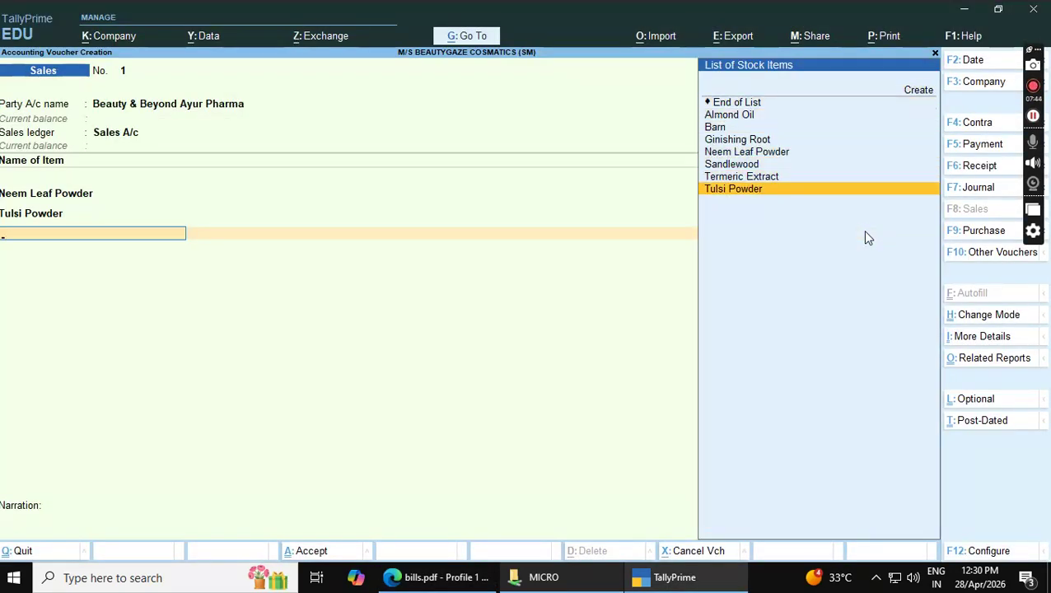
{"action": "key", "text": "Up"}
{"action": "key", "text": "Return"}
{"action": "key", "text": "Down"}
{"action": "key", "text": "Down"}
{"action": "key", "text": "Return"}
{"action": "type", "text": "5"}
{"action": "key", "text": "Return"}
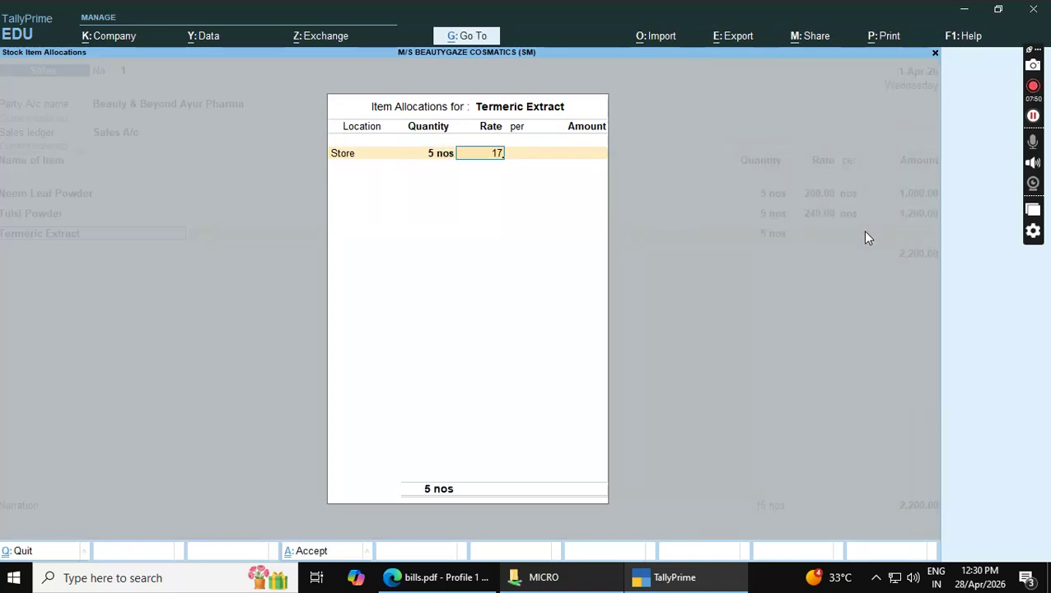
{"action": "type", "text": "170"}
{"action": "key", "text": "Return"}
{"action": "key", "text": "Return"}
{"action": "key", "text": "Return"}
{"action": "key", "text": "Return"}
{"action": "key", "text": "Return"}
{"action": "key", "text": "alt+Tab"}
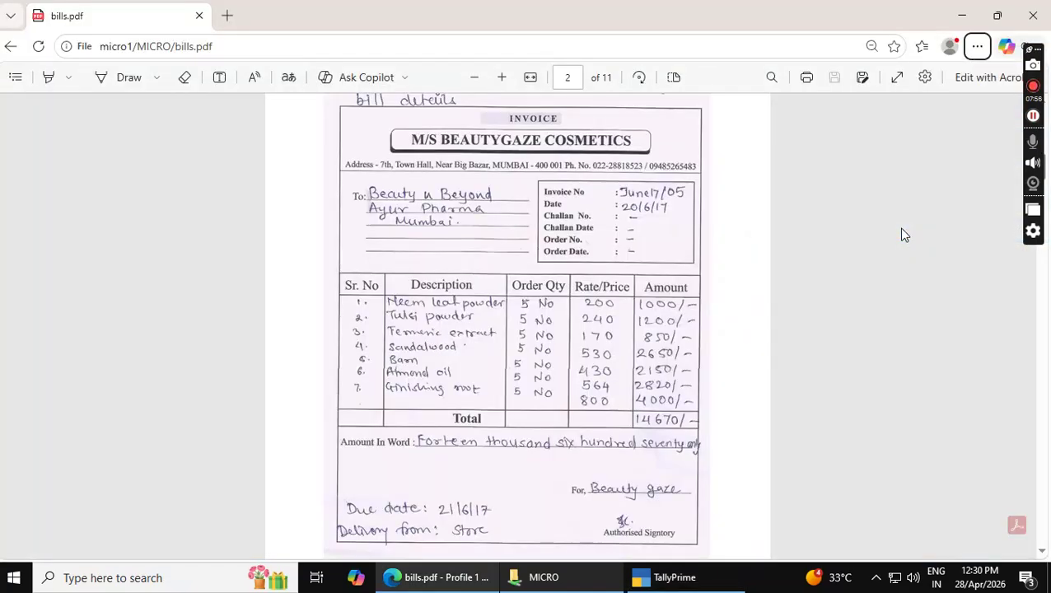
{"action": "key", "text": "alt+Tab"}
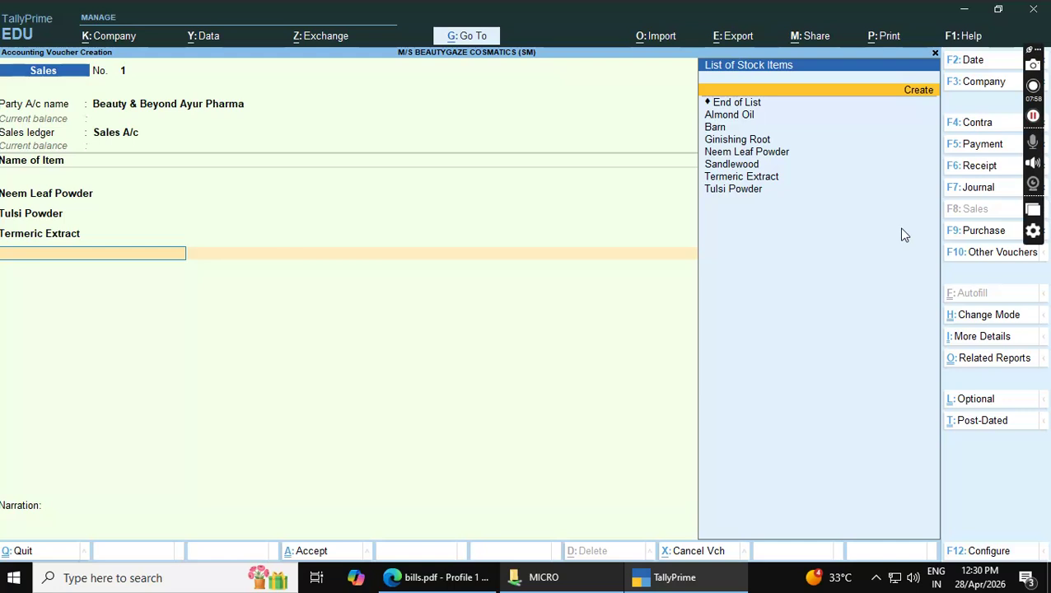
Add Sandlewood from Store, 5 nos at rate 530
{"action": "key", "text": "Down"}
{"action": "key", "text": "Down"}
{"action": "key", "text": "Down"}
{"action": "key", "text": "Down"}
{"action": "key", "text": "Return"}
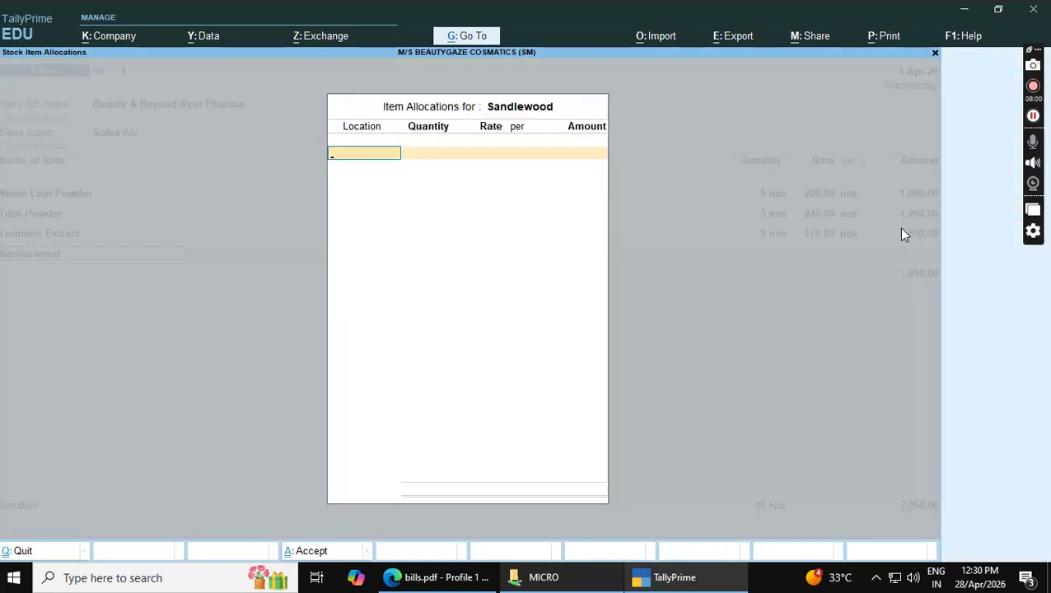
{"action": "key", "text": "Down"}
{"action": "key", "text": "Return"}
{"action": "type", "text": "5"}
{"action": "key", "text": "Return"}
{"action": "key", "text": "Return"}
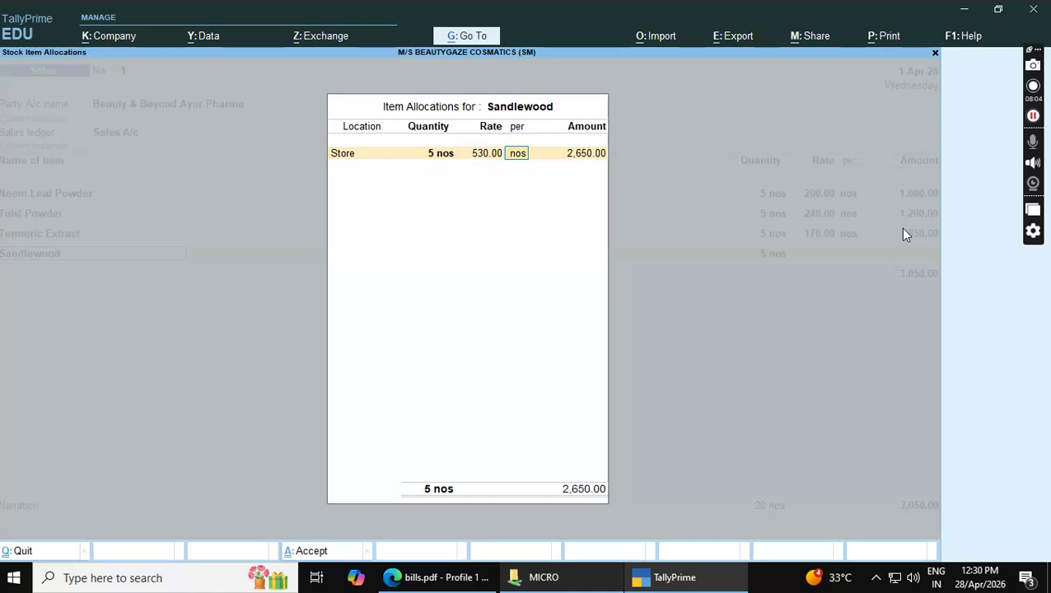
{"action": "type", "text": "530"}
{"action": "key", "text": "Return"}
{"action": "key", "text": "Return"}
{"action": "key", "text": "Return"}
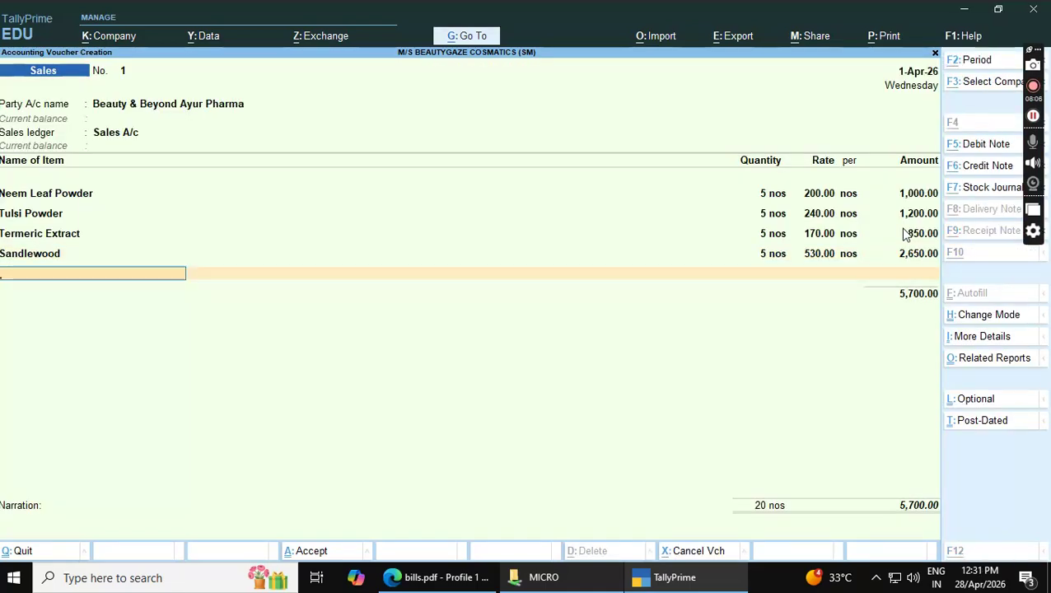
{"action": "key", "text": "alt+Tab"}
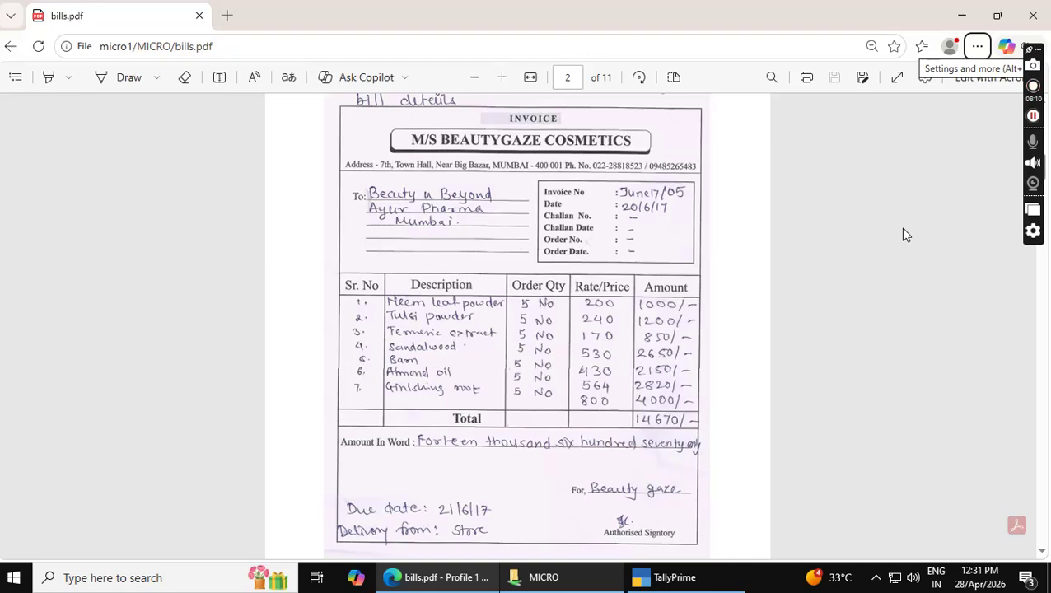
{"action": "key", "text": "alt+Tab"}
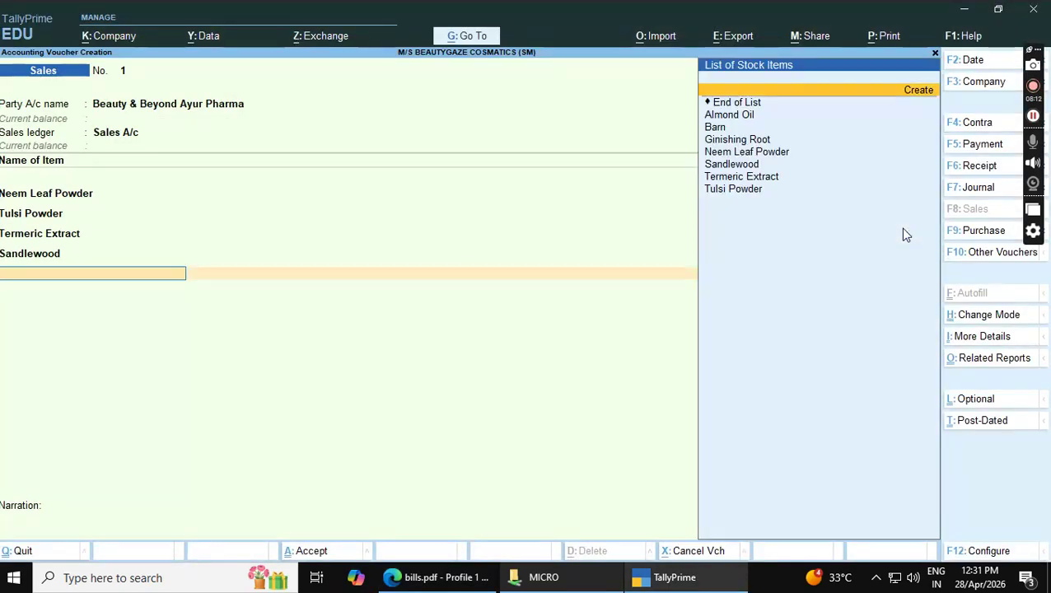
Add Barn from Store, 5 nos at rate 430
{"action": "key", "text": "Down"}
{"action": "key", "text": "Down"}
{"action": "key", "text": "Down"}
{"action": "key", "text": "Return"}
{"action": "key", "text": "Down"}
{"action": "key", "text": "Return"}
{"action": "type", "text": "5"}
{"action": "key", "text": "Return"}
{"action": "key", "text": "Return"}
{"action": "type", "text": "430"}
{"action": "key", "text": "Return"}
{"action": "key", "text": "Return"}
{"action": "key", "text": "Return"}
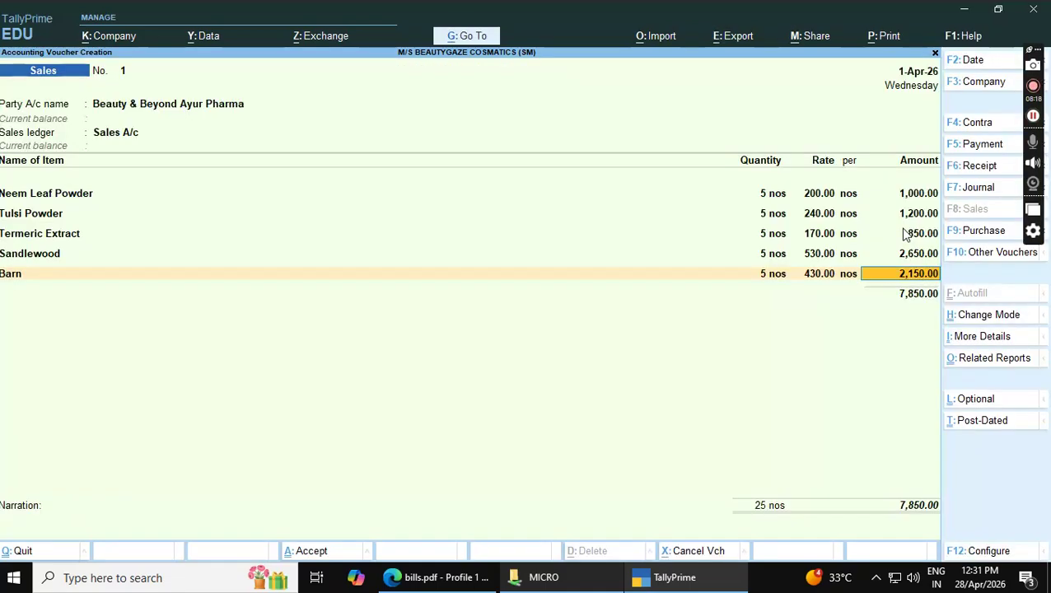
{"action": "key", "text": "Return"}
{"action": "key", "text": "alt+Tab"}
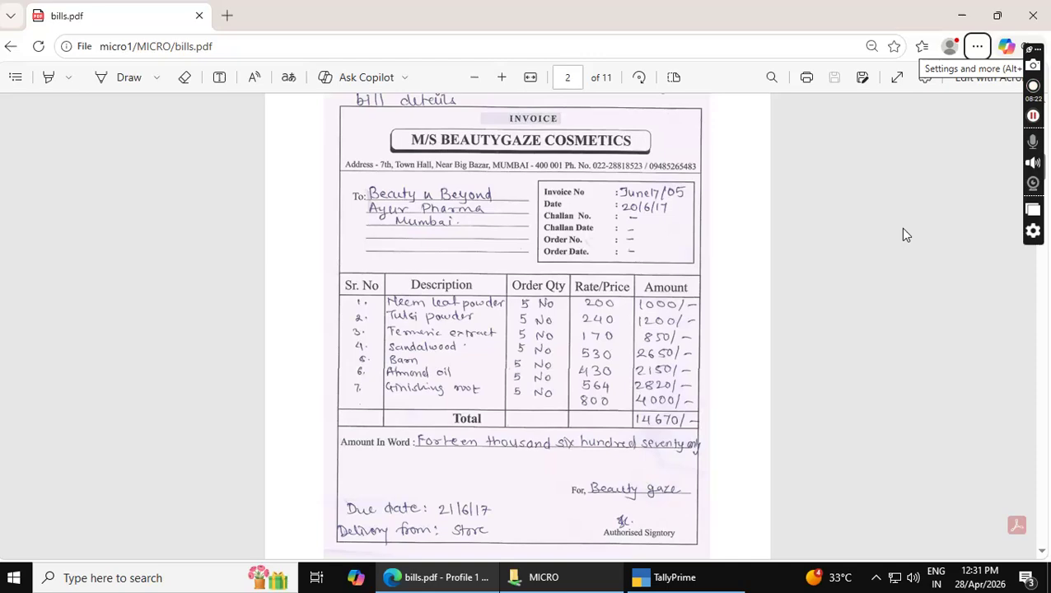
{"action": "key", "text": "alt+Tab"}
Add Almond Oil from Store, 5 nos at rate 564
{"action": "key", "text": "Down"}
{"action": "key", "text": "Down"}
{"action": "key", "text": "Down"}
{"action": "key", "text": "Down"}
{"action": "key", "text": "Down"}
{"action": "key", "text": "Down"}
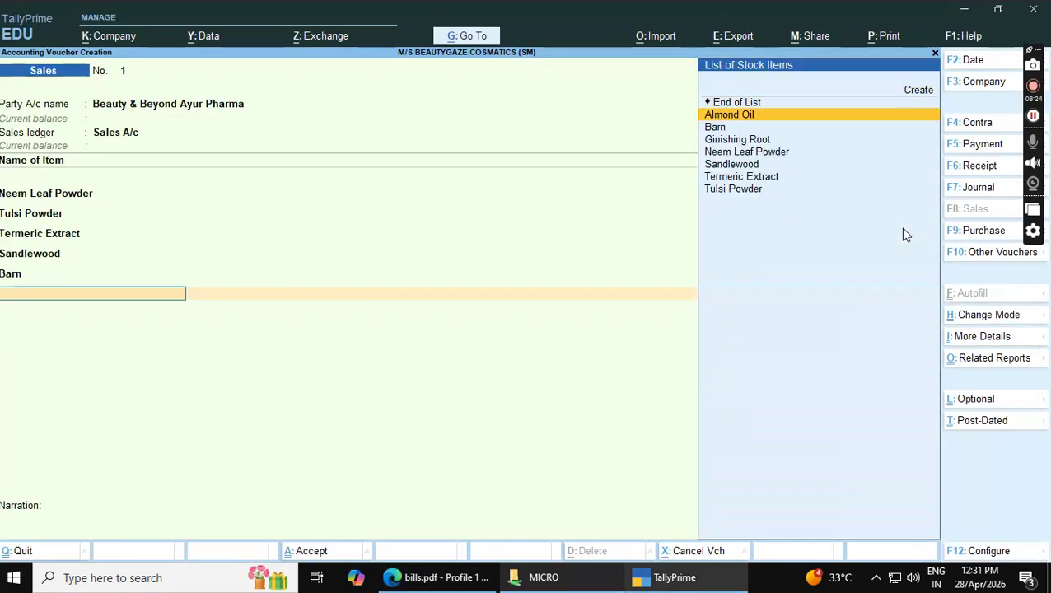
{"action": "key", "text": "Up"}
{"action": "key", "text": "Up"}
{"action": "key", "text": "Up"}
{"action": "key", "text": "Up"}
{"action": "key", "text": "Up"}
{"action": "key", "text": "Return"}
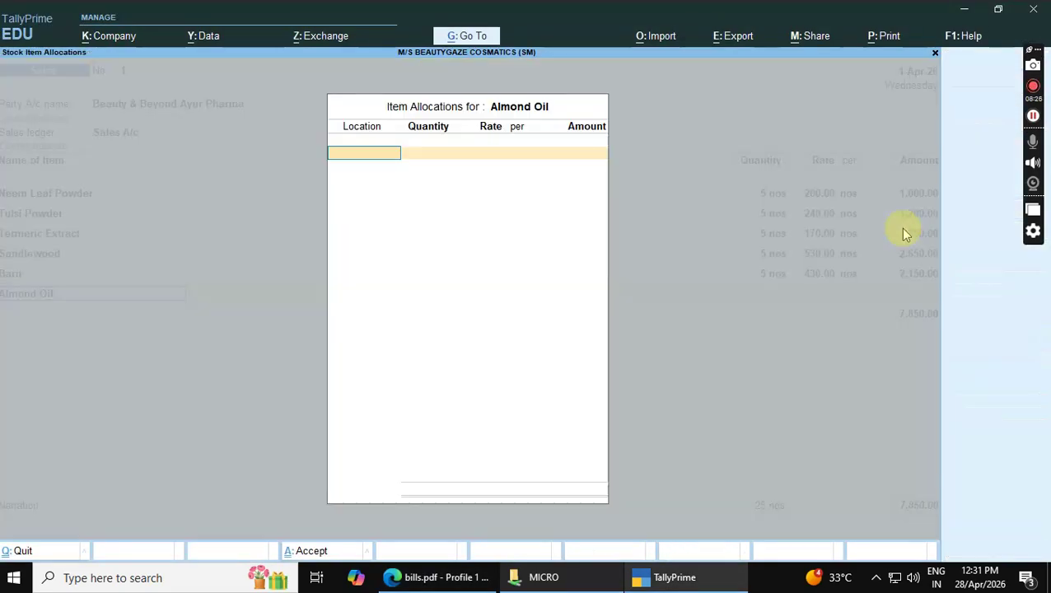
{"action": "key", "text": "Down"}
{"action": "key", "text": "Return"}
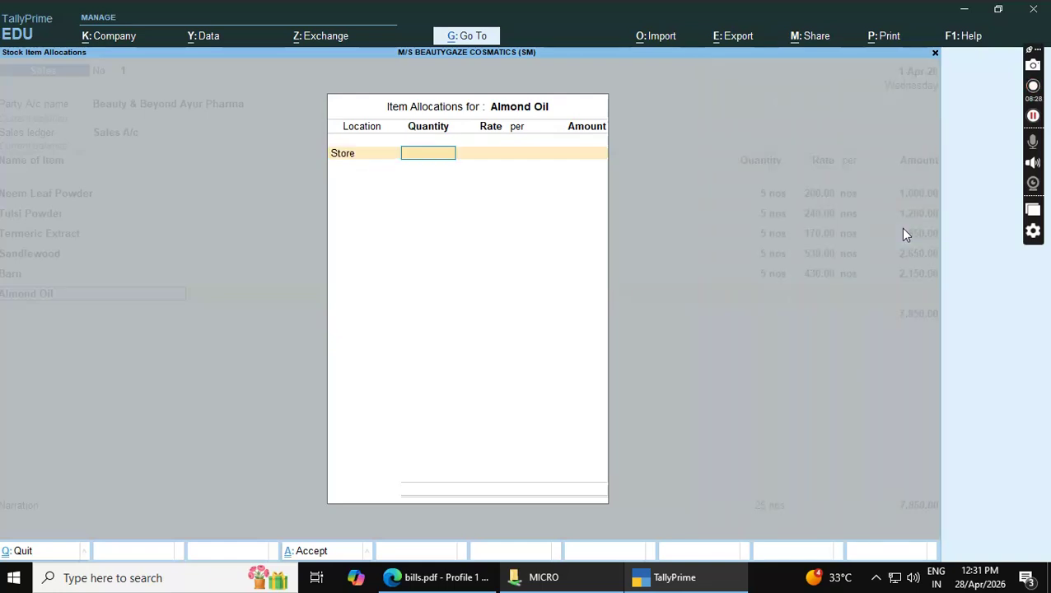
{"action": "type", "text": "5"}
{"action": "key", "text": "Return"}
{"action": "key", "text": "Return"}
{"action": "type", "text": "634"}
{"action": "key", "text": "alt+Tab"}
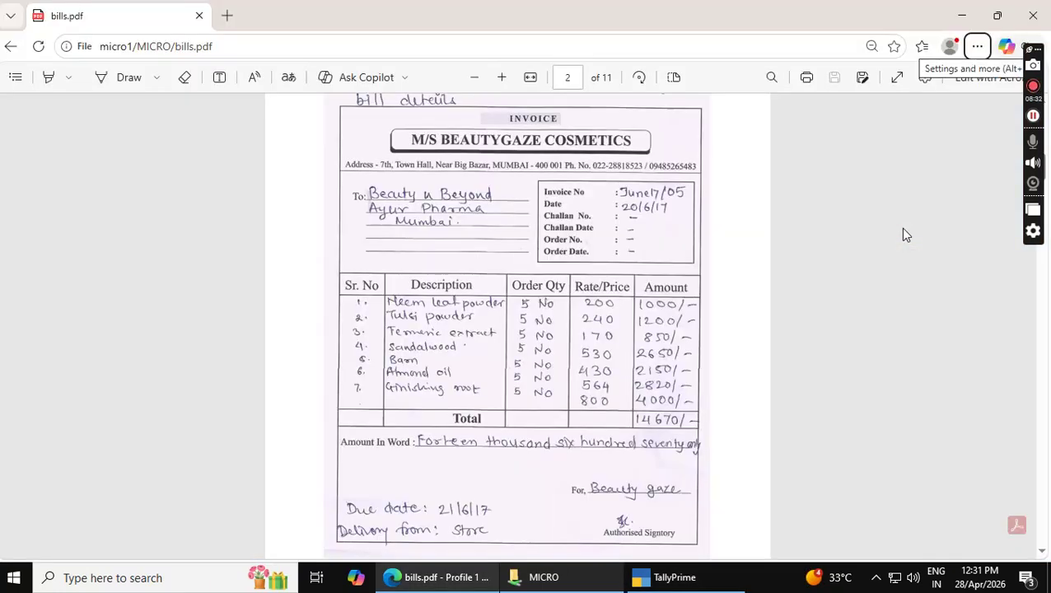
{"action": "key", "text": "alt+Tab"}
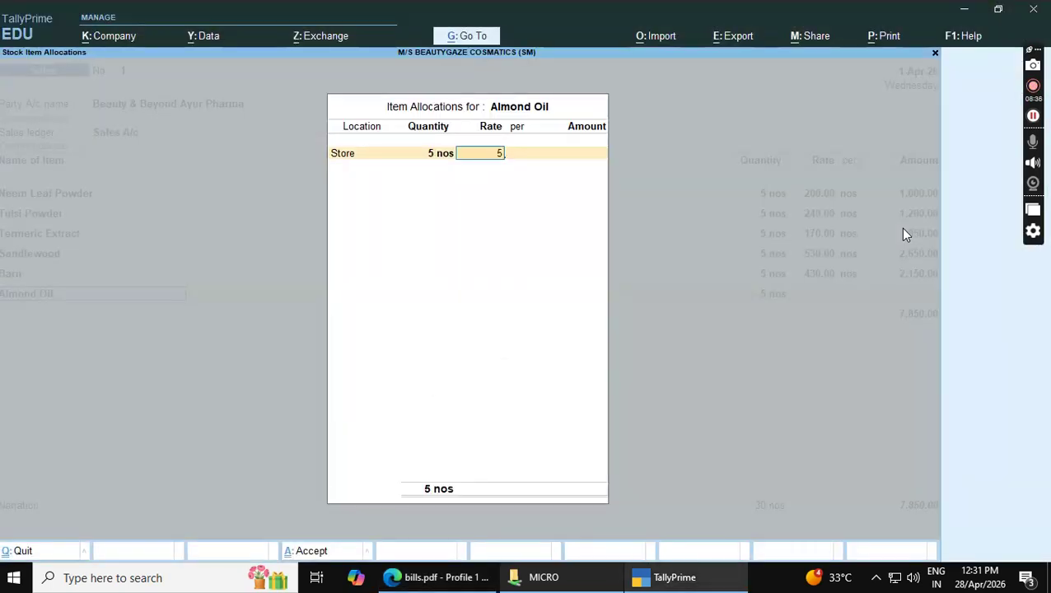
{"action": "key", "text": "Return"}
{"action": "key", "text": "Return"}
{"action": "key", "text": "Return"}
{"action": "key", "text": "Return"}
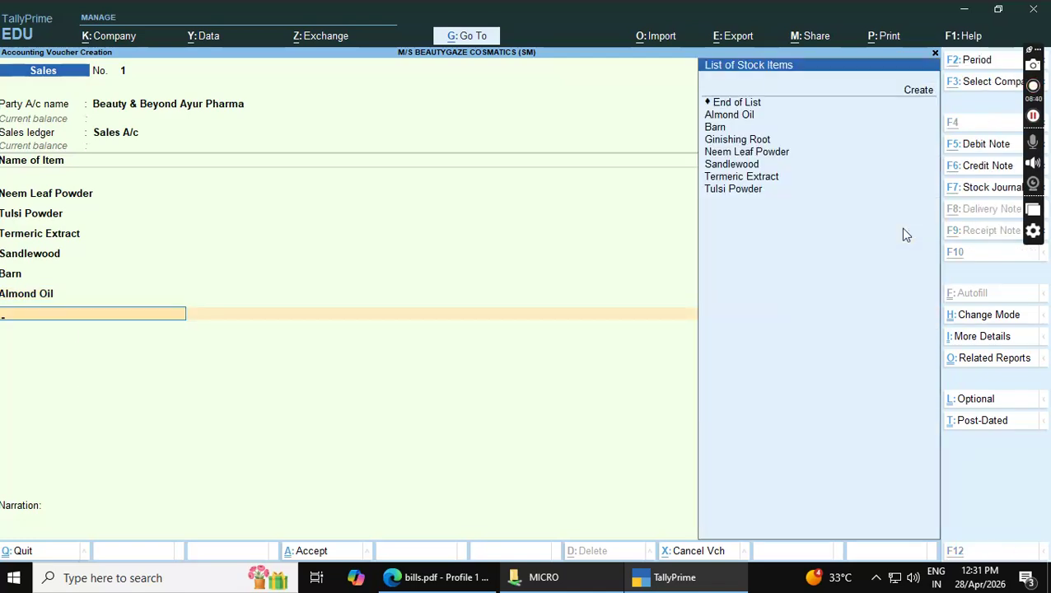
Add Ginishing Root from Store, 5 nos at rate 800, amounting to 4,000.00
{"action": "key", "text": "alt+Tab"}
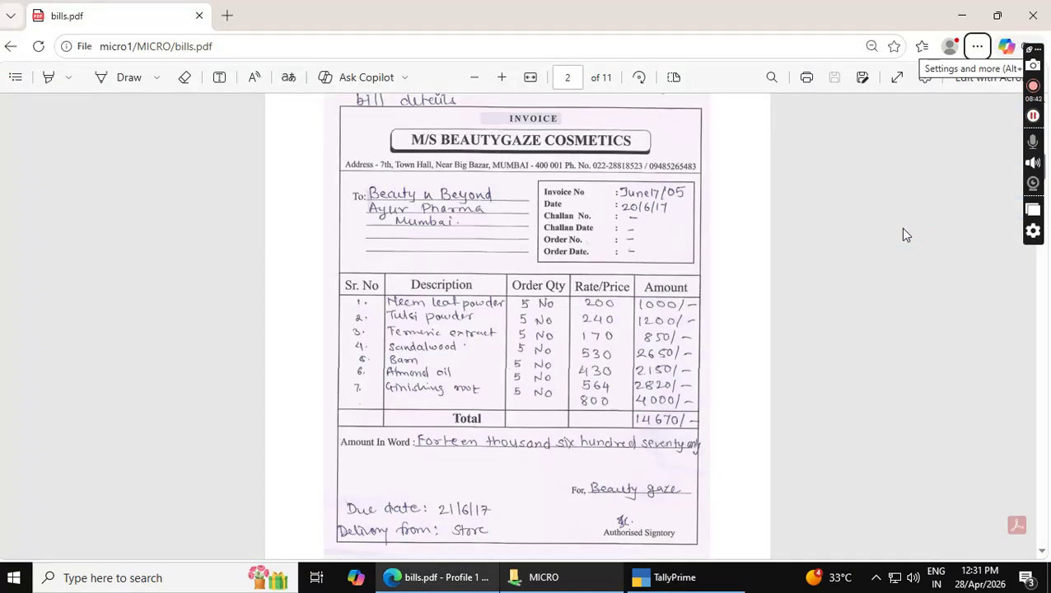
{"action": "key", "text": "alt+Tab"}
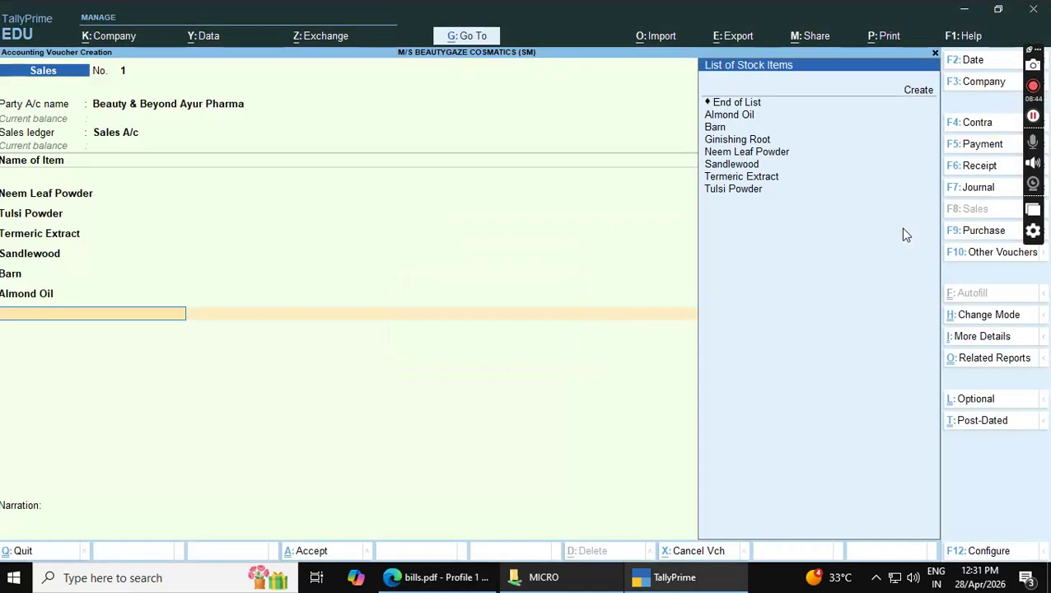
{"action": "key", "text": "Down"}
{"action": "key", "text": "Down"}
{"action": "key", "text": "Down"}
{"action": "key", "text": "Return"}
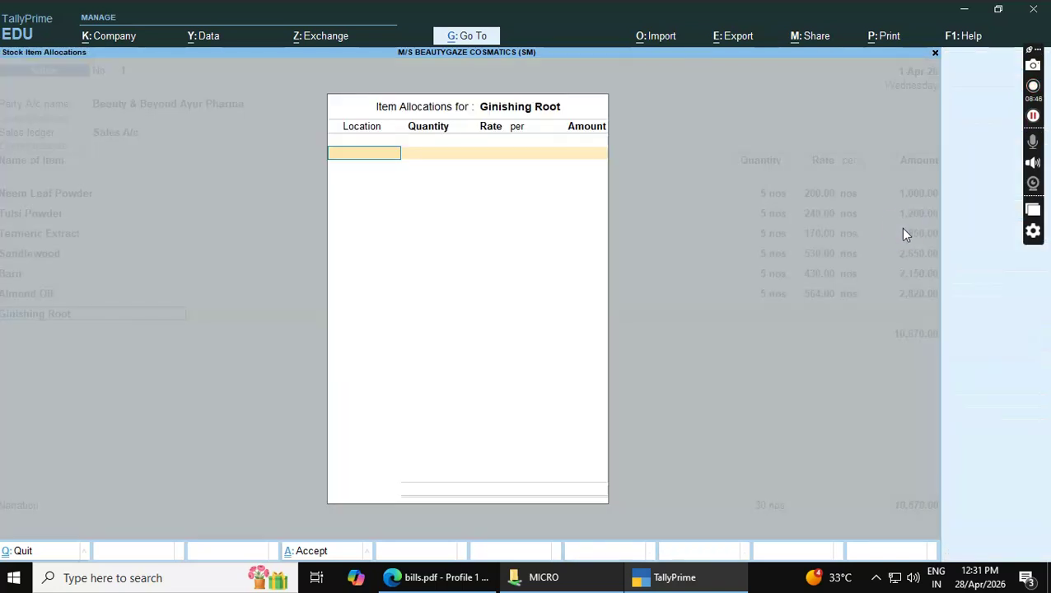
{"action": "key", "text": "Down"}
{"action": "key", "text": "Return"}
{"action": "key", "text": "Return"}
{"action": "type", "text": "800"}
{"action": "key", "text": "Return"}
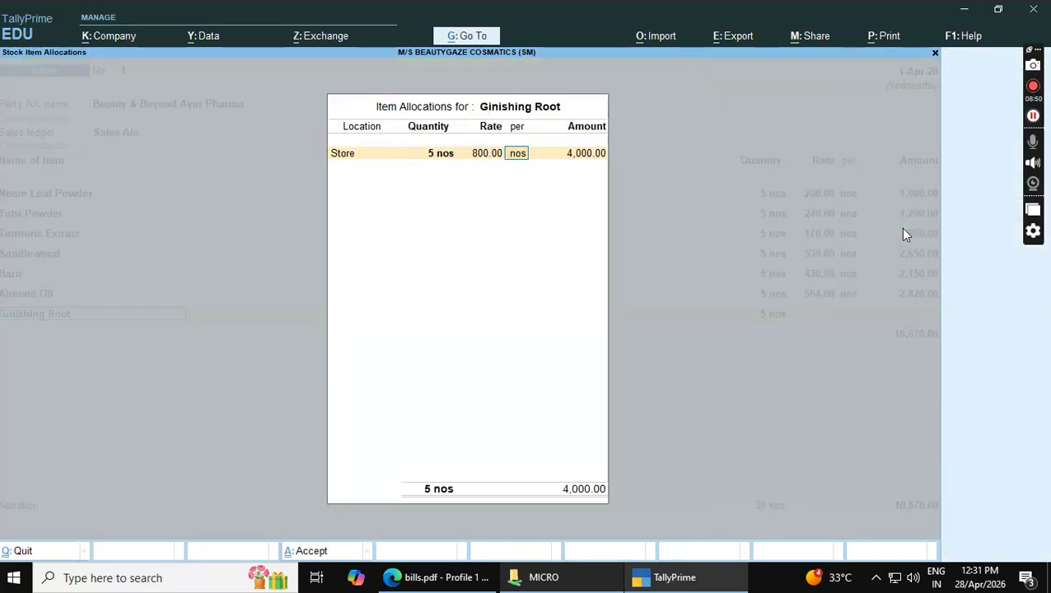
{"action": "key", "text": "Return"}
{"action": "key", "text": "Return"}
{"action": "key", "text": "Return"}
{"action": "key", "text": "Return"}
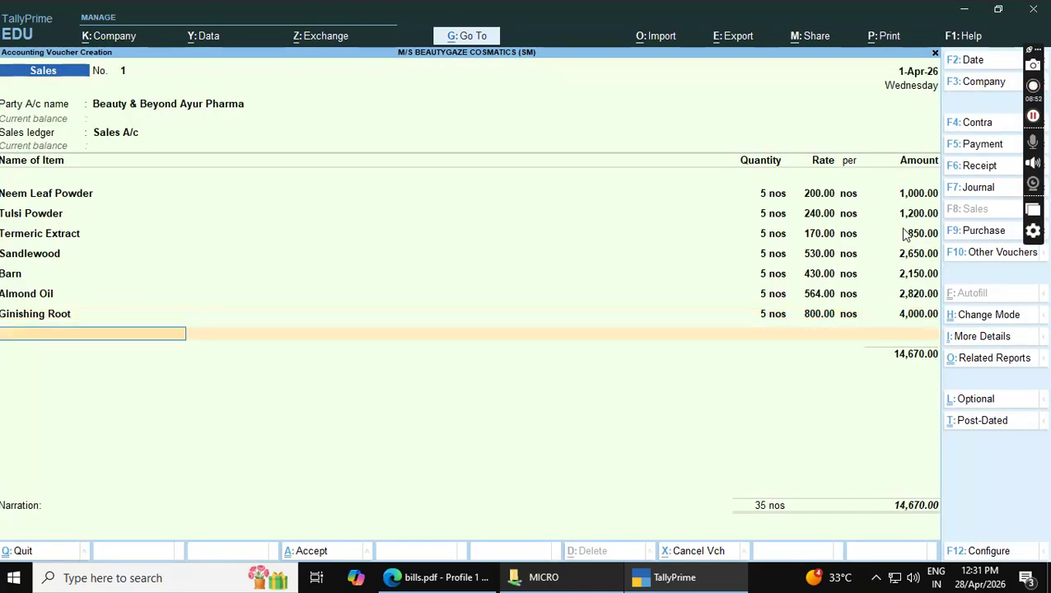
{"action": "key", "text": "alt+Tab"}
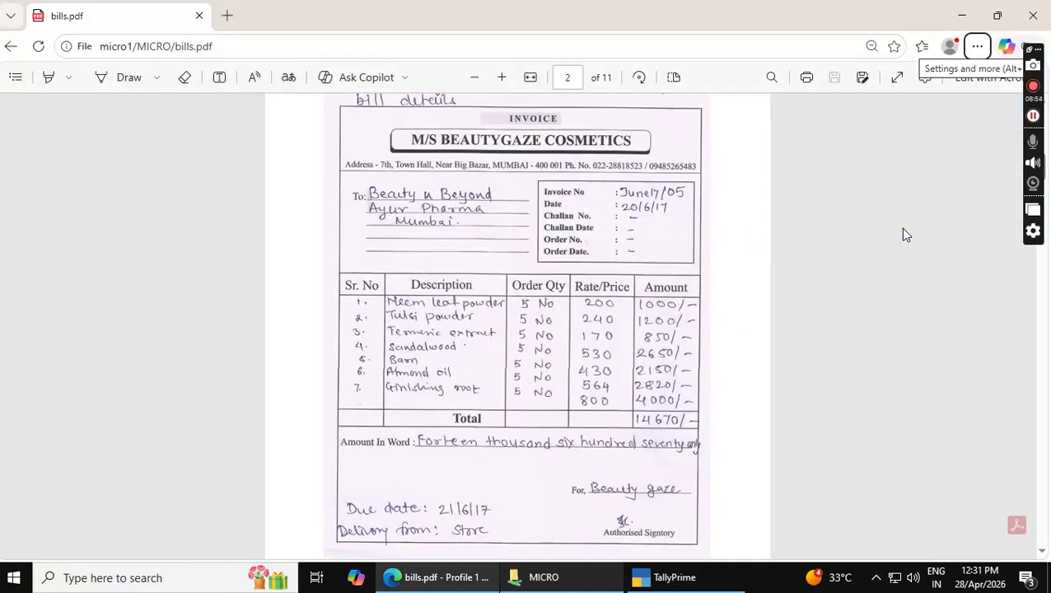
{"action": "key", "text": "alt+Tab"}
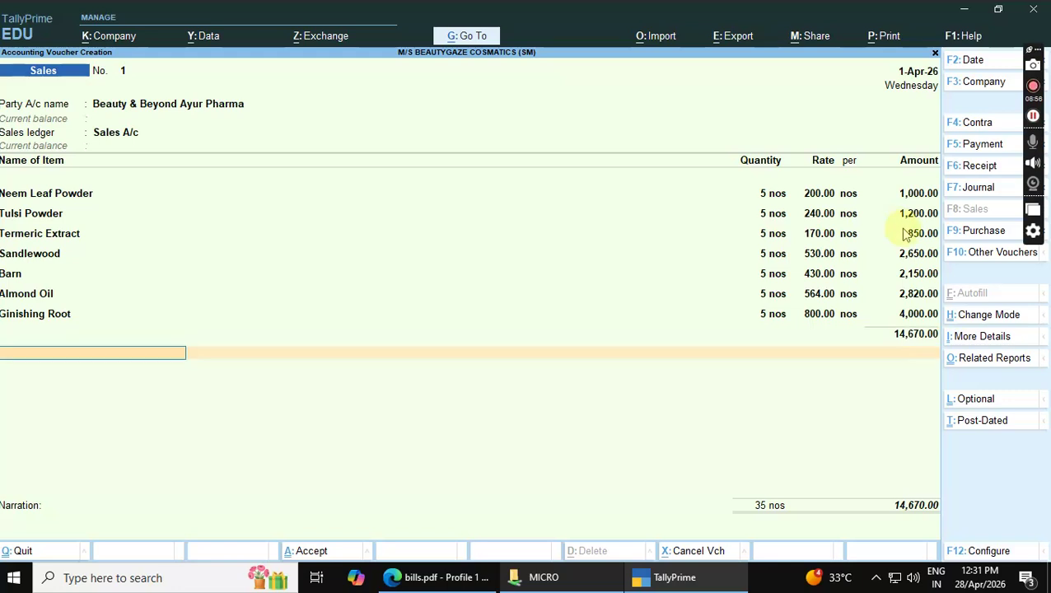
End the item list and accept the 14,670.00 total to reach bill-wise details
{"action": "key", "text": "Return"}
{"action": "key", "text": "Return"}
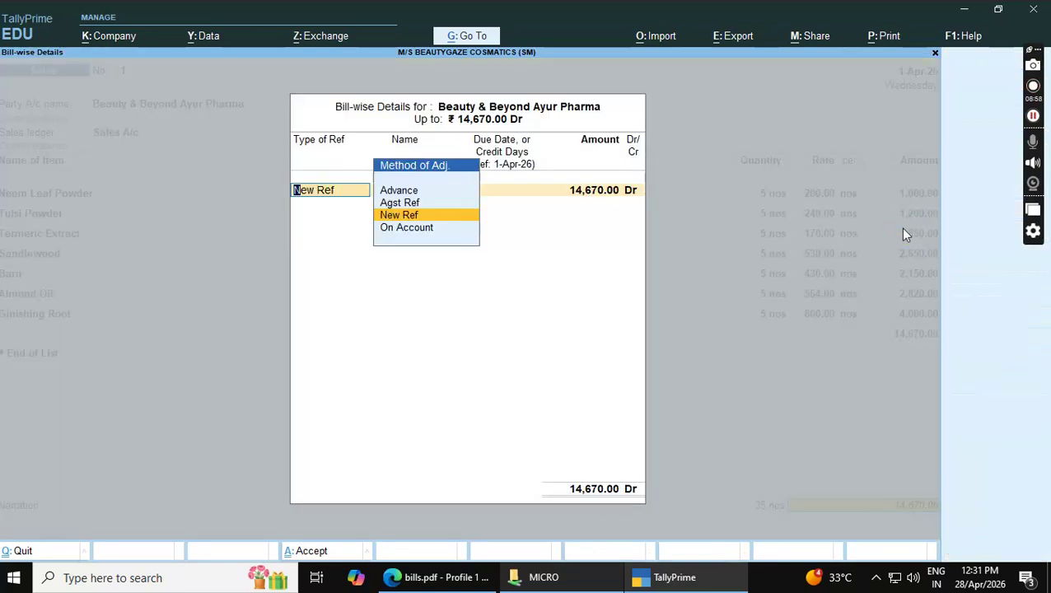
{"action": "key", "text": "Return"}
{"action": "key", "text": "Return"}
{"action": "key", "text": "Return"}
{"action": "key", "text": "Return"}
{"action": "key", "text": "Return"}
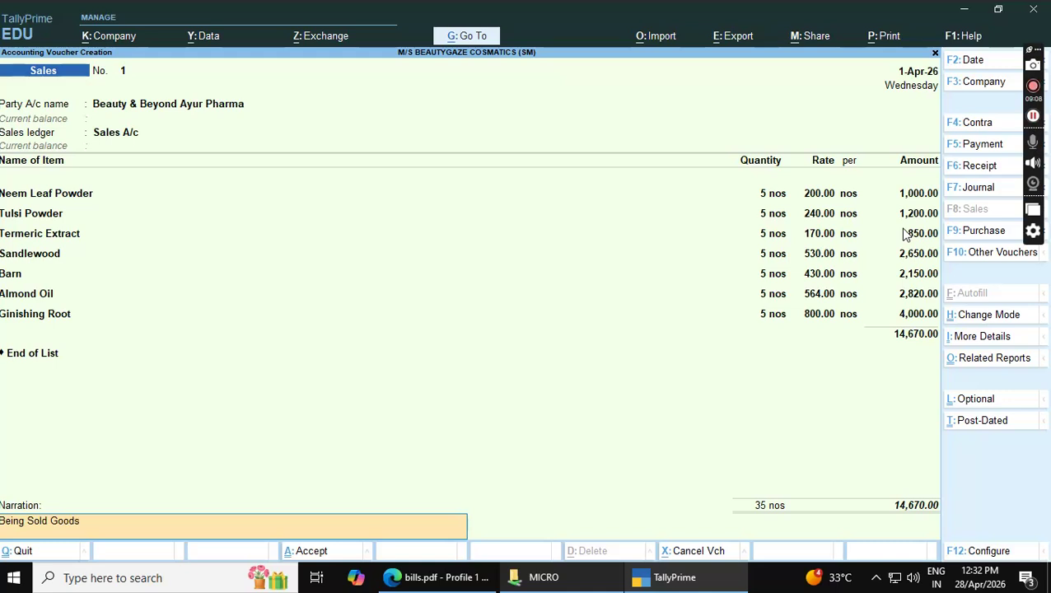
{"action": "left_click", "coordinate": [881, 38]}
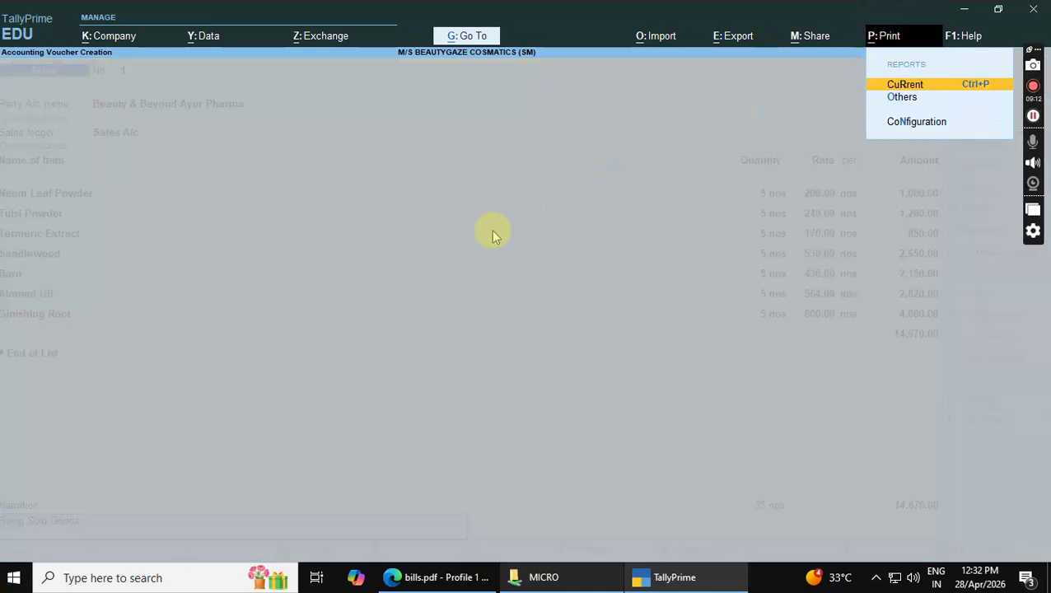
{"action": "left_click", "coordinate": [913, 85]}
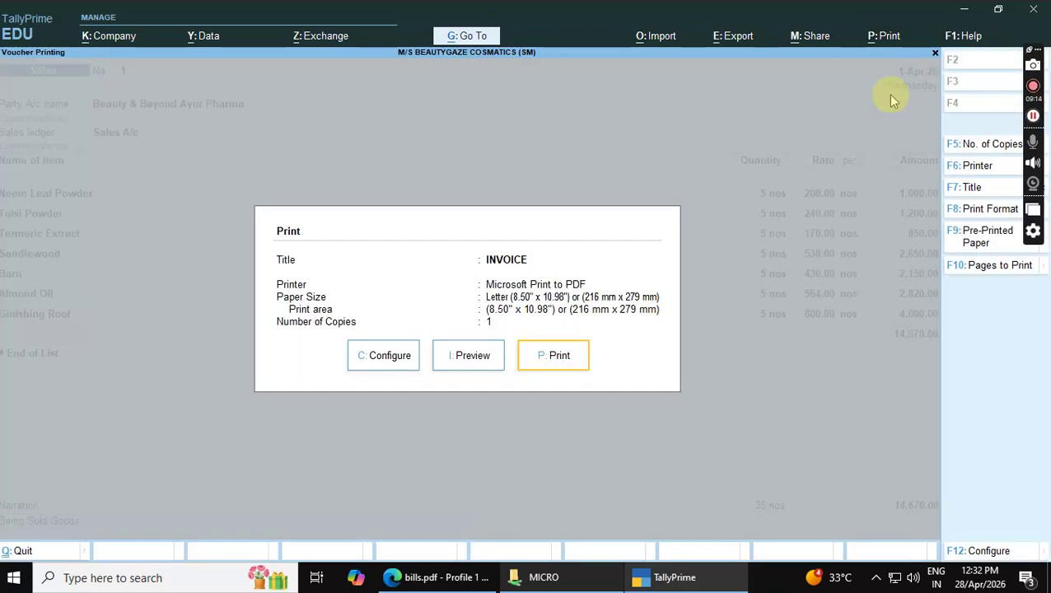
{"action": "left_click", "coordinate": [463, 362]}
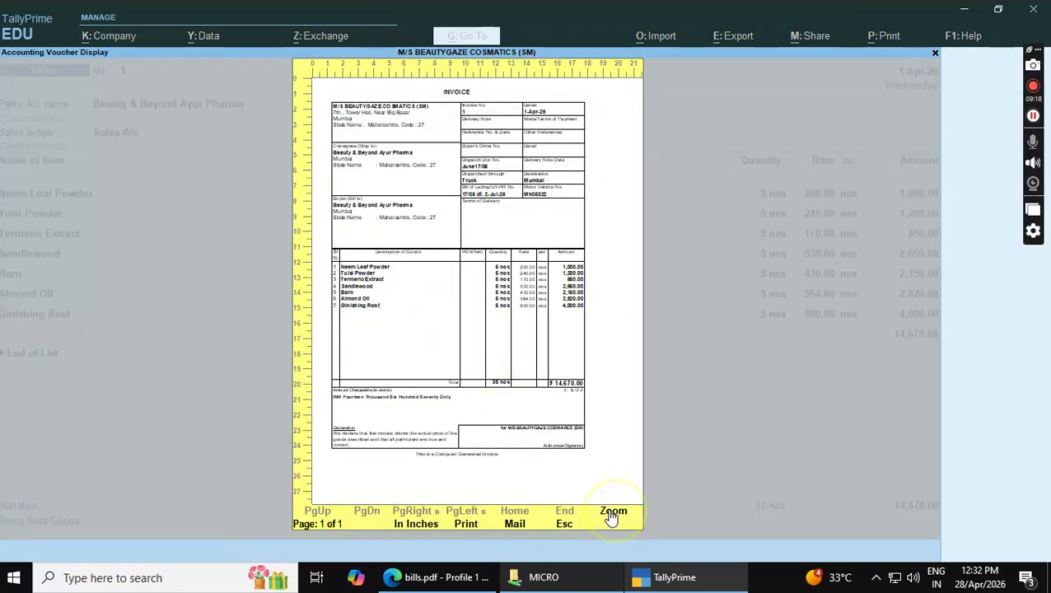
{"action": "left_click", "coordinate": [613, 515]}
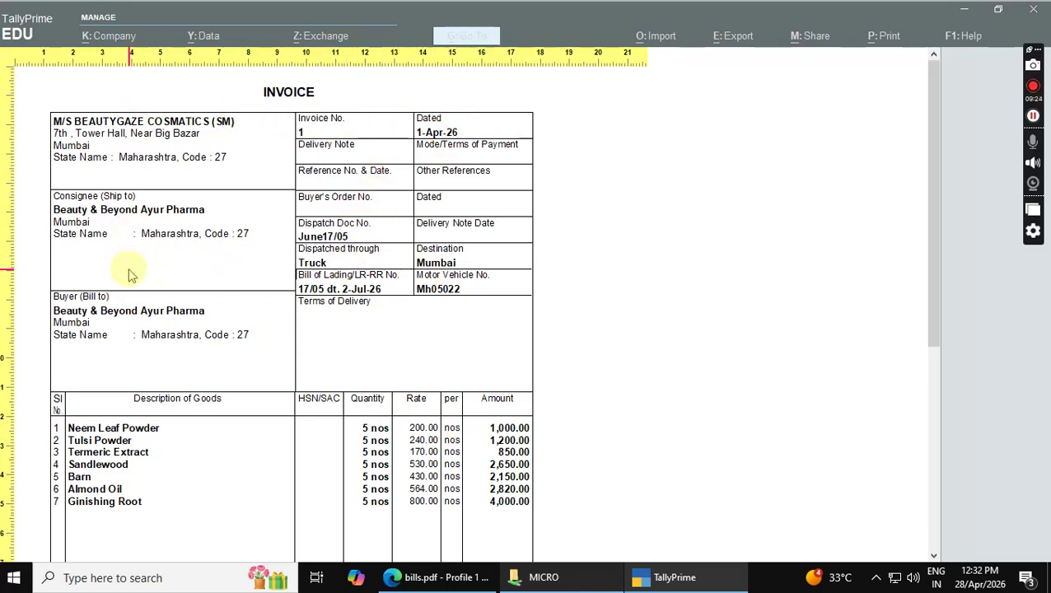
{"action": "scroll", "coordinate": [132, 276], "scroll_direction": "down", "scroll_amount": 1}
{"action": "scroll", "coordinate": [139, 288], "scroll_direction": "down", "scroll_amount": 5}
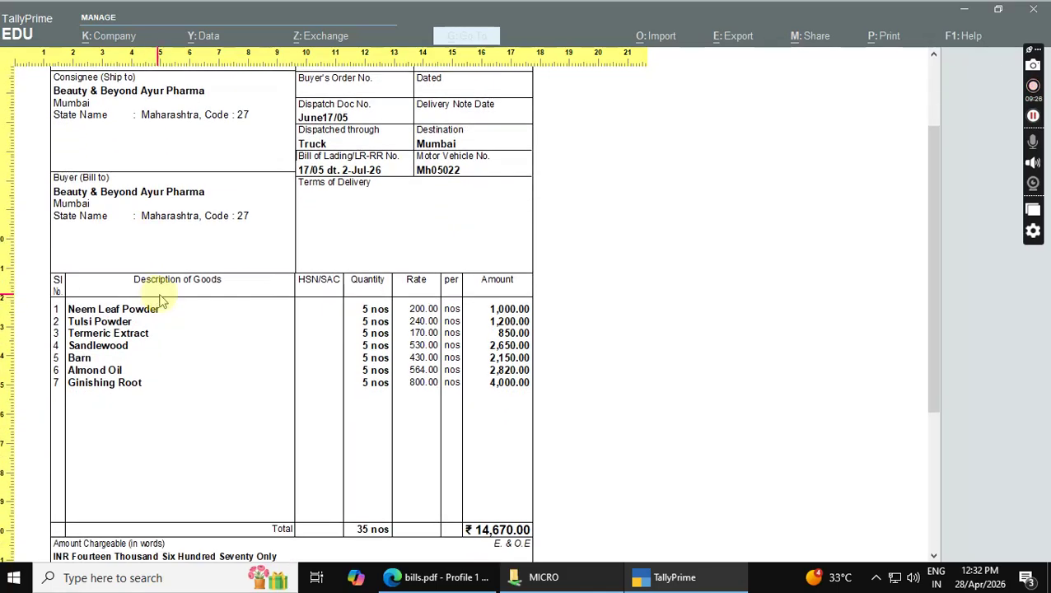
{"action": "scroll", "coordinate": [156, 298], "scroll_direction": "down", "scroll_amount": 5}
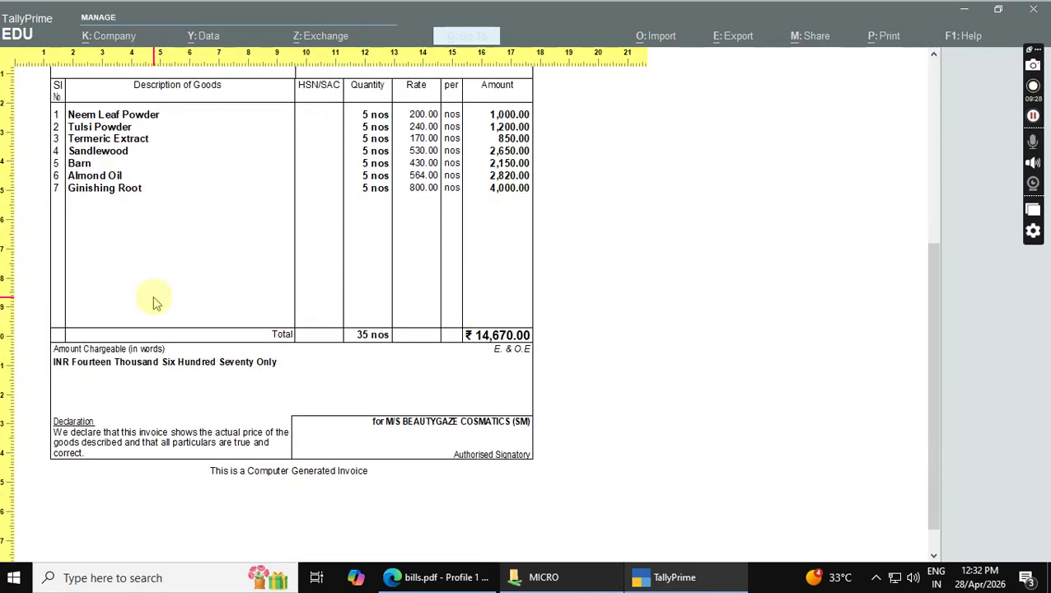
{"action": "scroll", "coordinate": [152, 297], "scroll_direction": "up", "scroll_amount": 5}
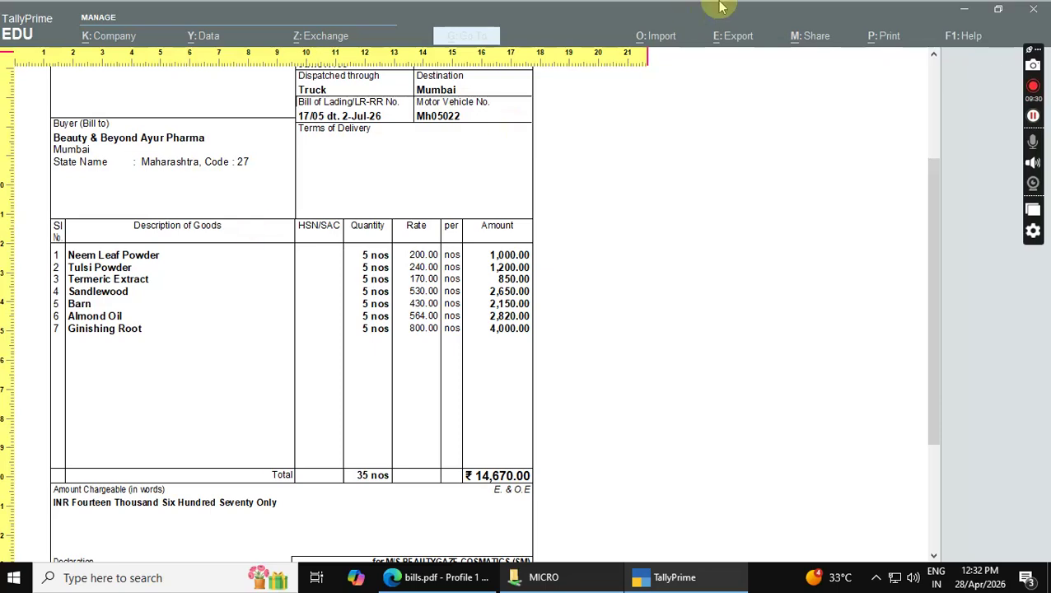
{"action": "key", "text": "Escape"}
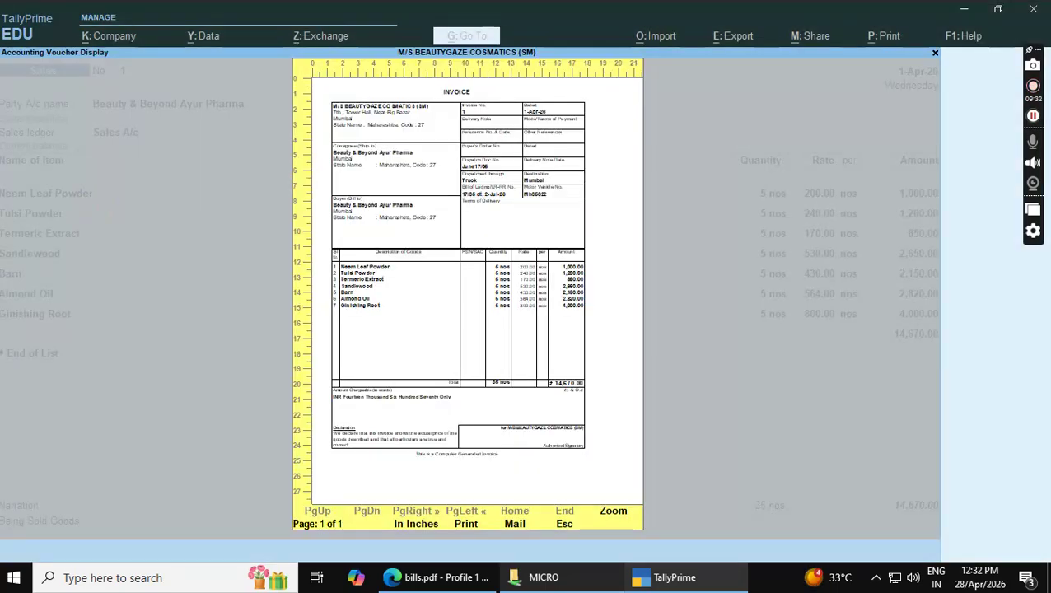
{"action": "key", "text": "Escape"}
{"action": "key", "text": "Escape"}
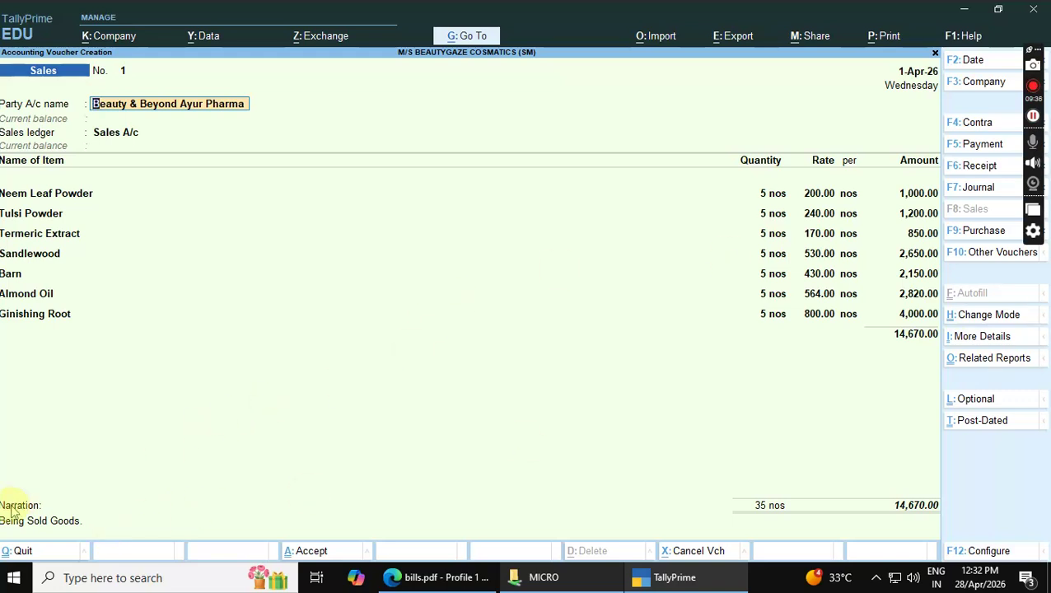
Accept sales voucher No. 1 for ₹14,670.00 from the Narration field
{"action": "left_click", "coordinate": [53, 525]}
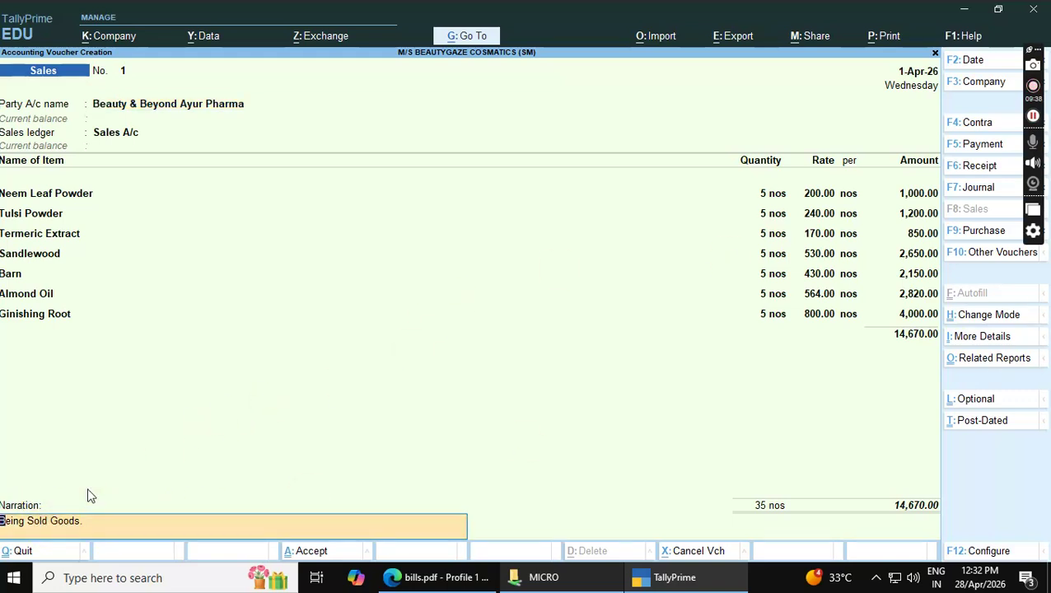
{"action": "key", "text": "Return"}
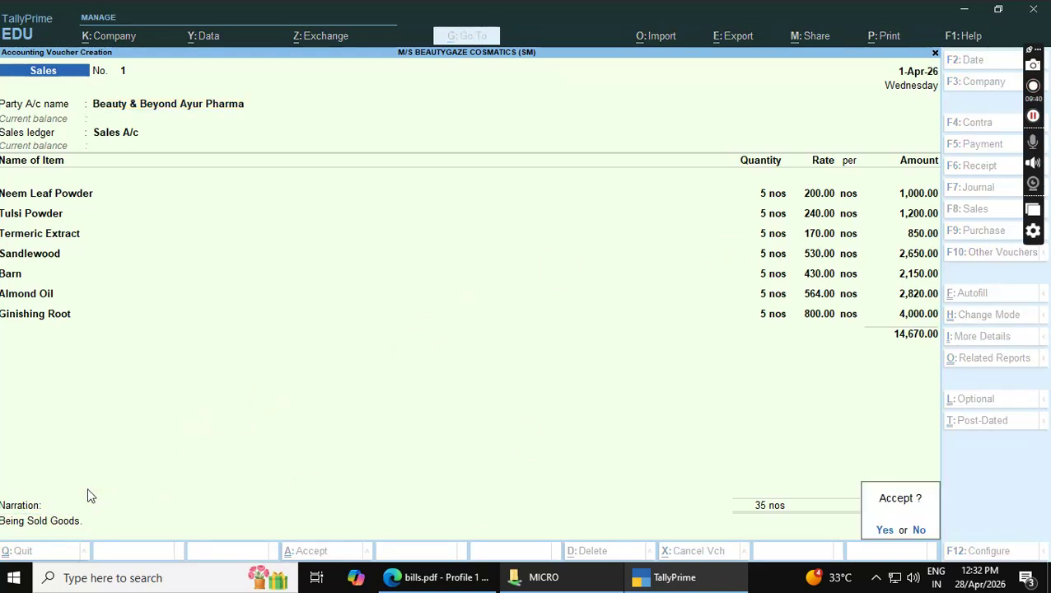
{"action": "key", "text": "Return"}
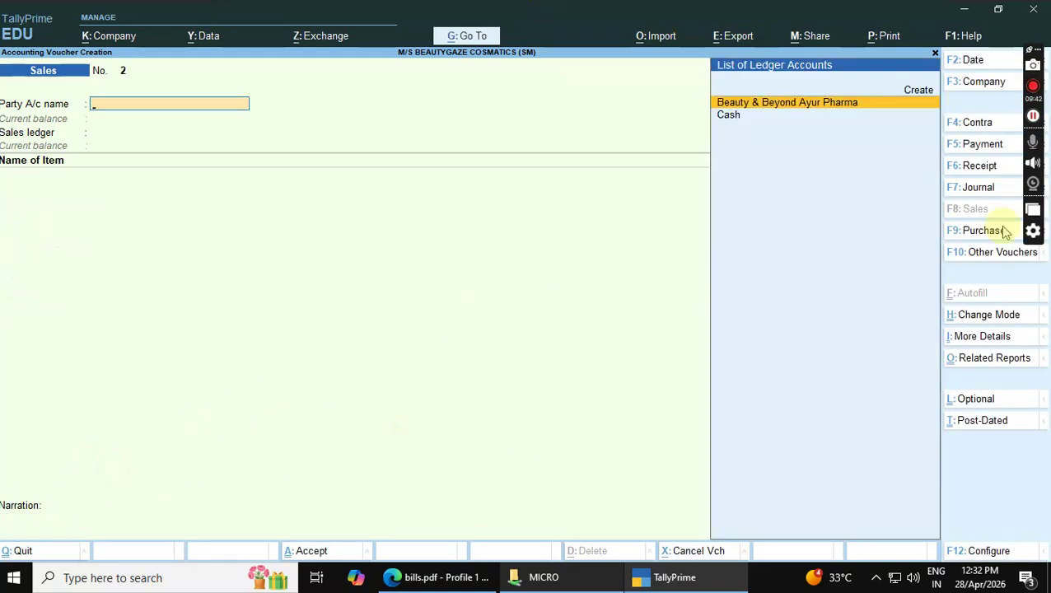